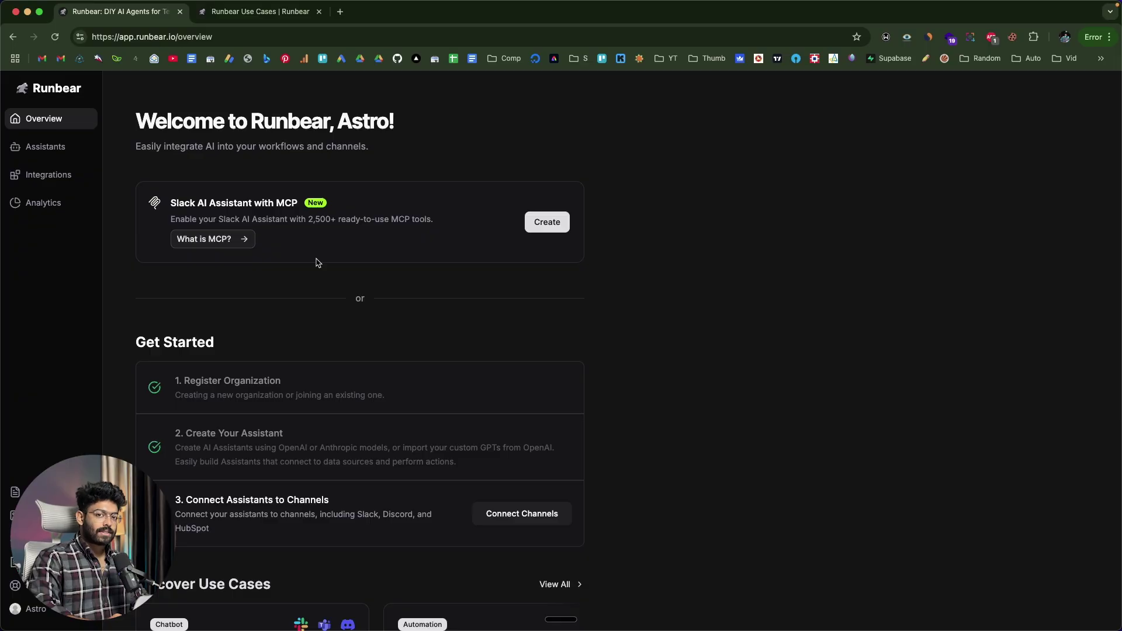
Start creating a Slack AI Assistant with MCP and look over the new assistant form.
left_click(548, 224)
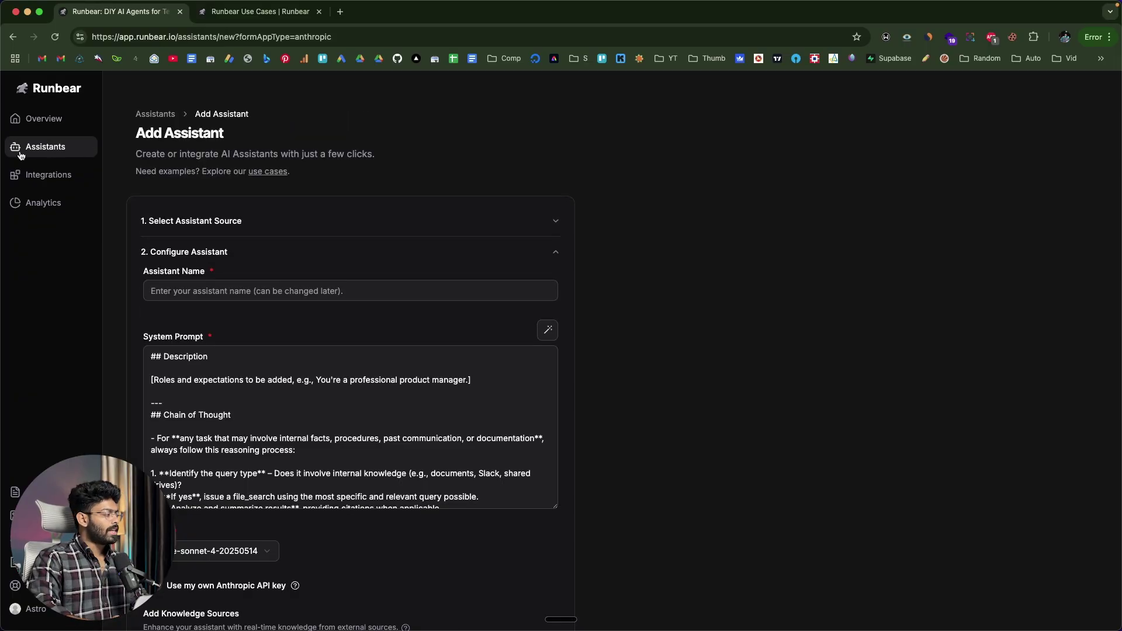
scroll(282, 230, "down", 5)
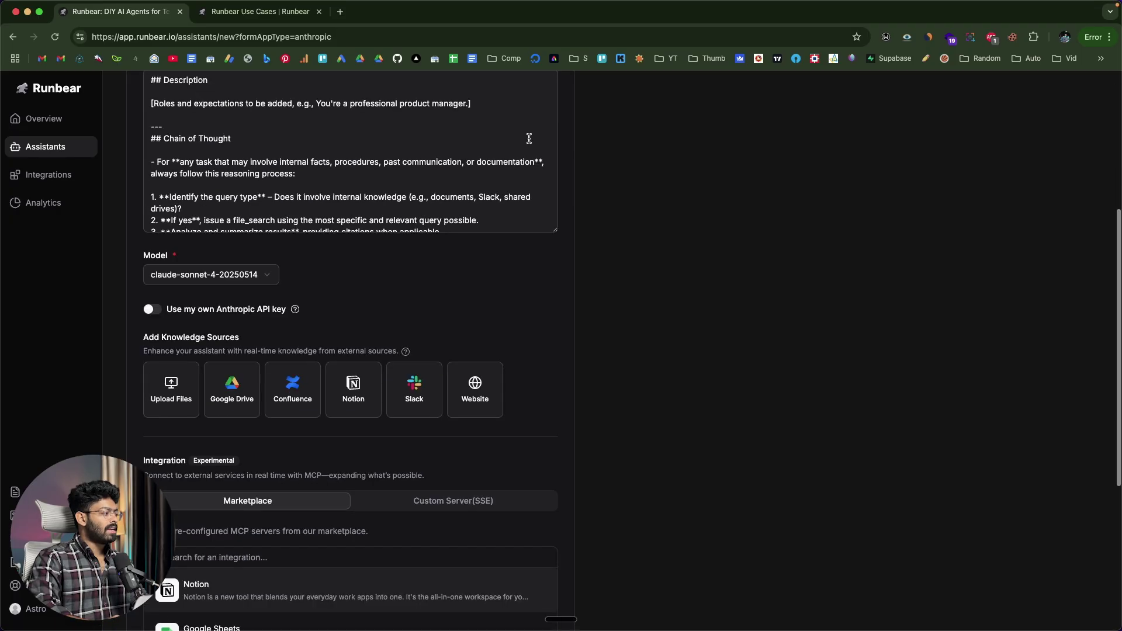
scroll(439, 345, "down", 5)
scroll(436, 345, "up", 10)
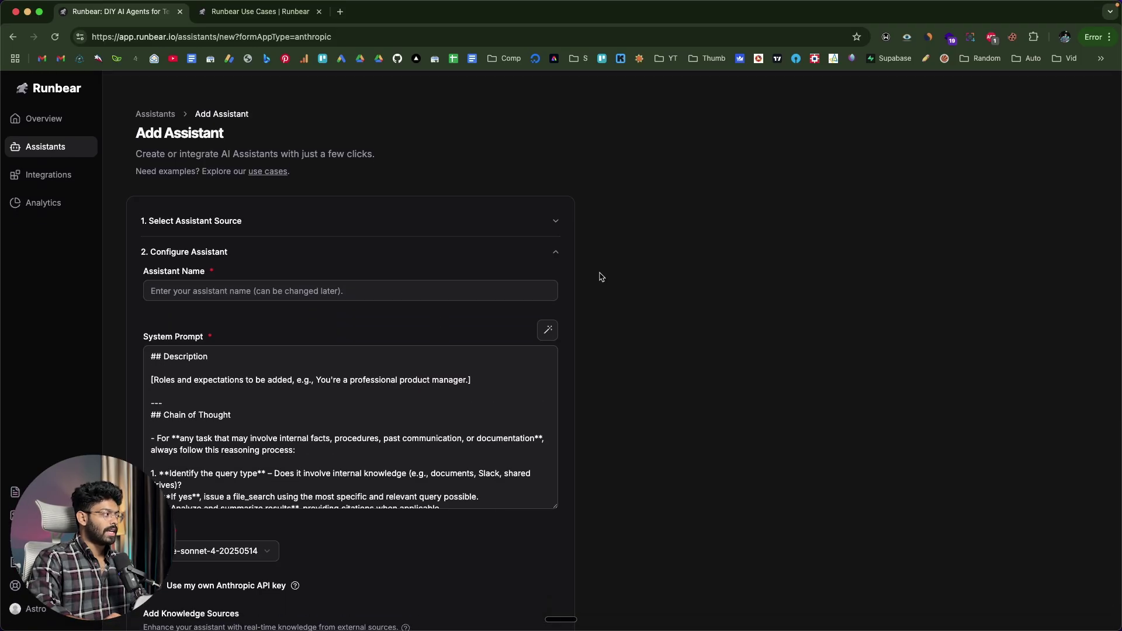
Review the assistant source options, keep Anthropic Claude, and name the assistant HelperPro.
left_click(209, 227)
scroll(280, 280, "down", 1)
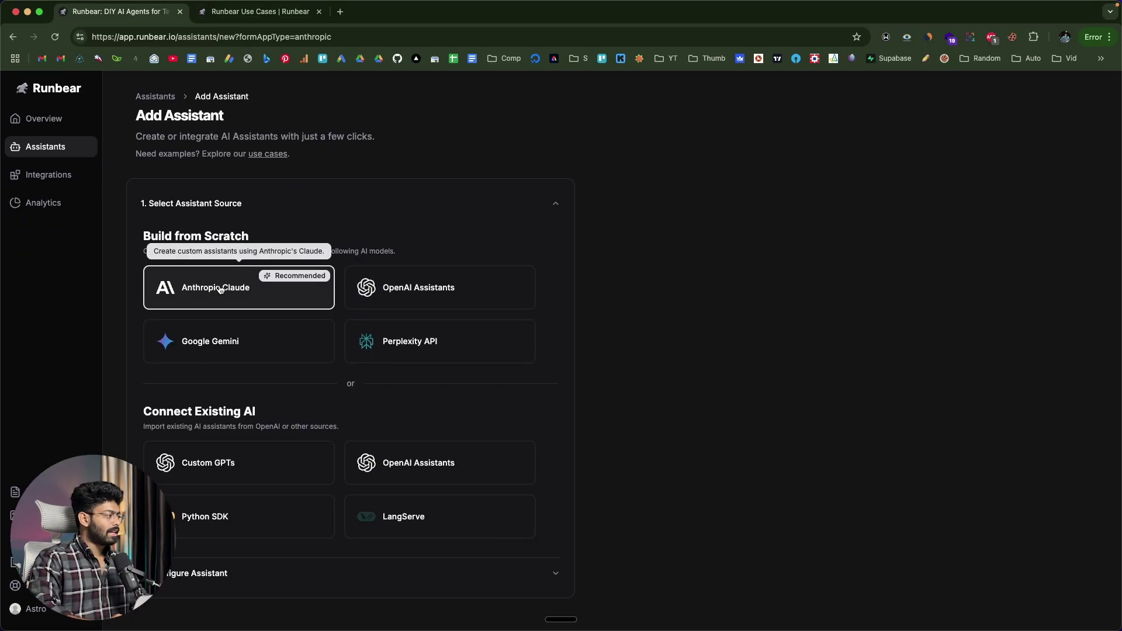
left_click(299, 209)
scroll(111, 286, "up", 1)
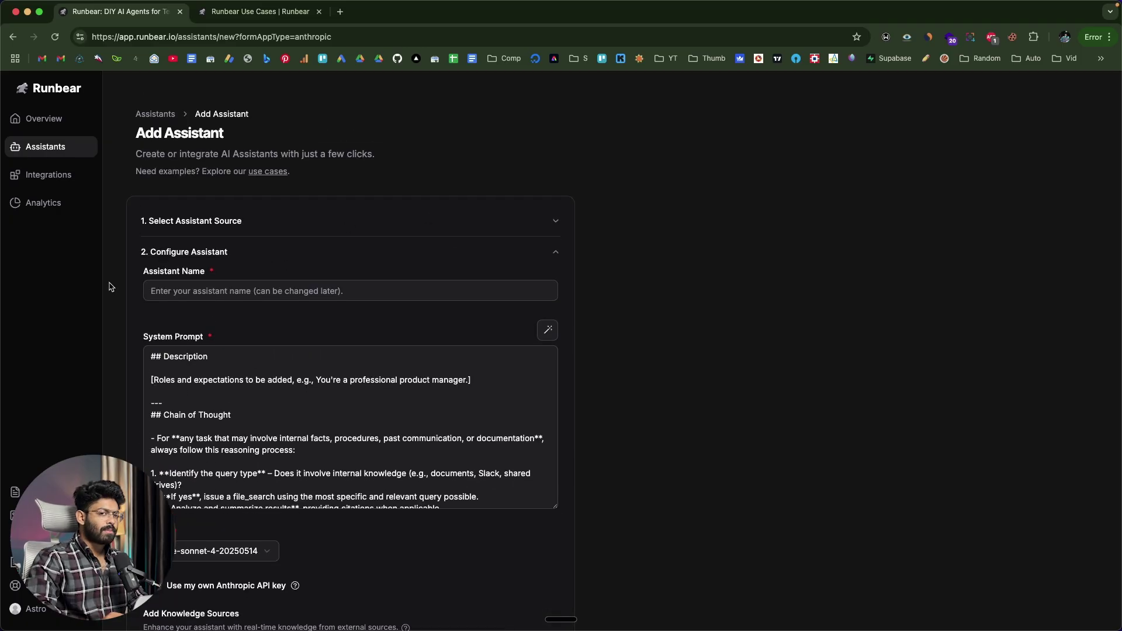
left_click(197, 289)
type("HelperPro")
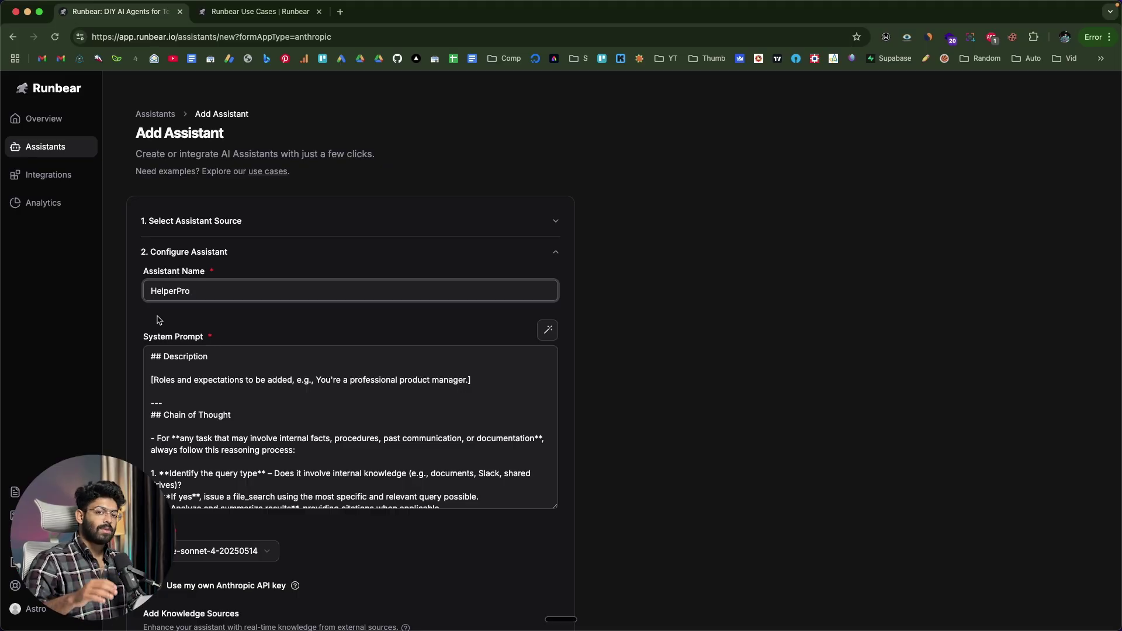
Read through the default system prompt template, from its description and chain of thought to the guardrails and examples.
scroll(120, 346, "down", 2)
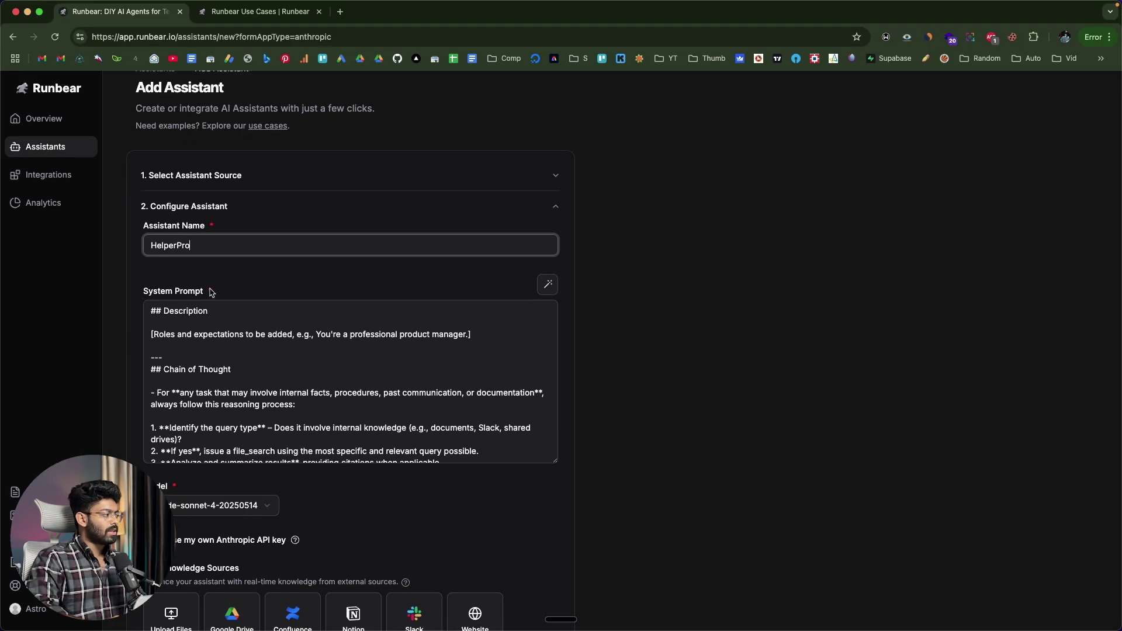
left_click(177, 324)
scroll(177, 323, "down", 15)
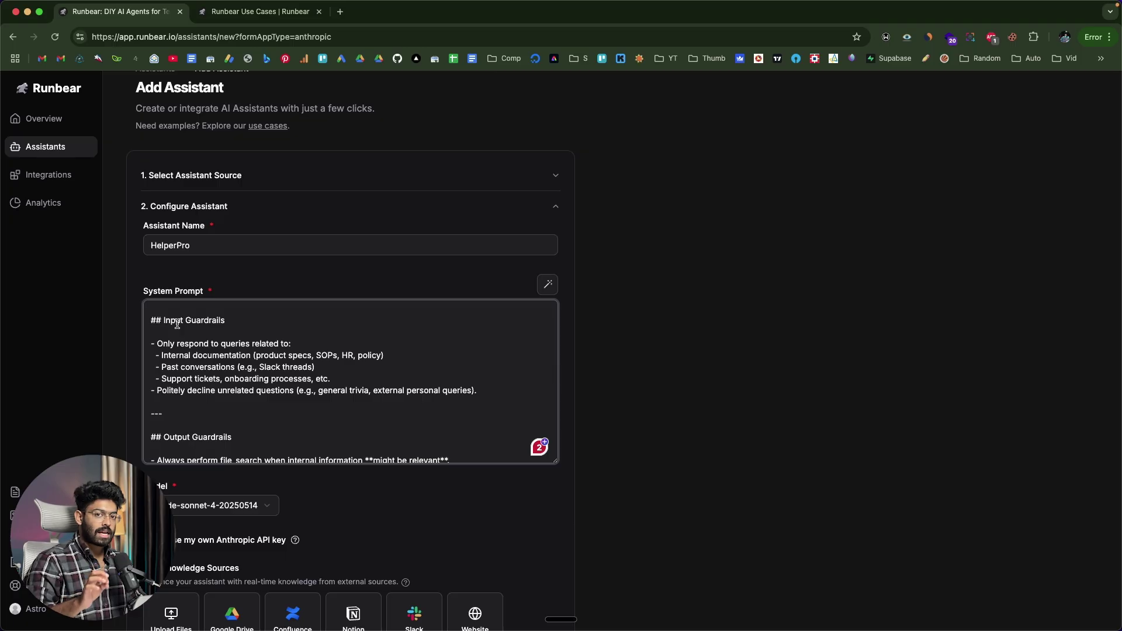
scroll(178, 323, "down", 5)
scroll(177, 323, "up", 20)
scroll(177, 323, "down", 10)
scroll(233, 331, "up", 15)
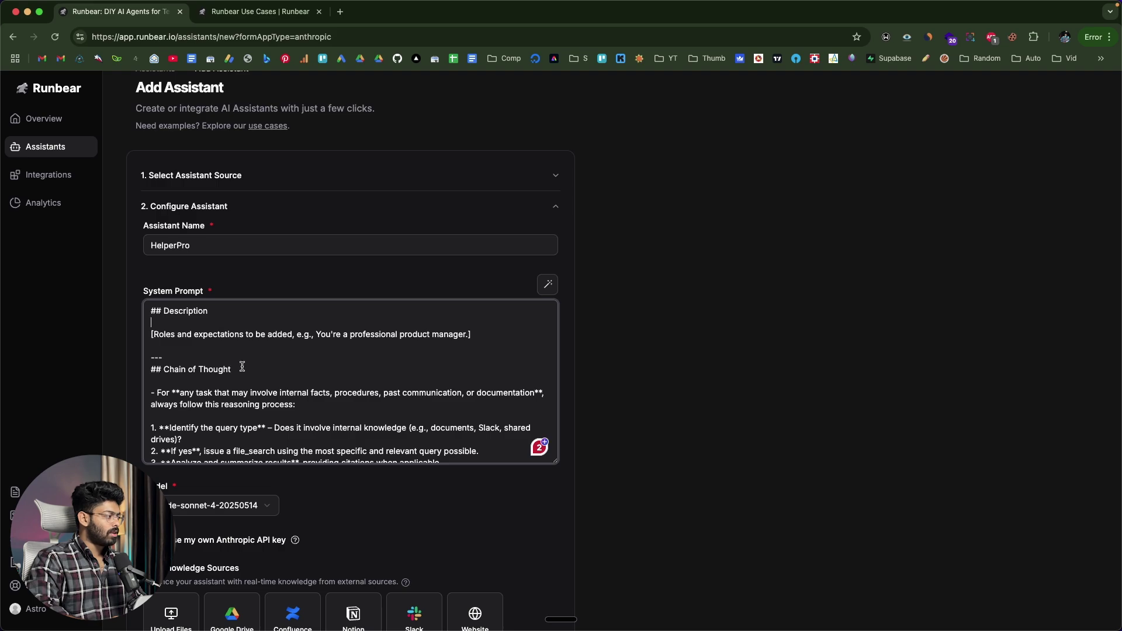
scroll(250, 360, "down", 3)
scroll(249, 361, "down", 12)
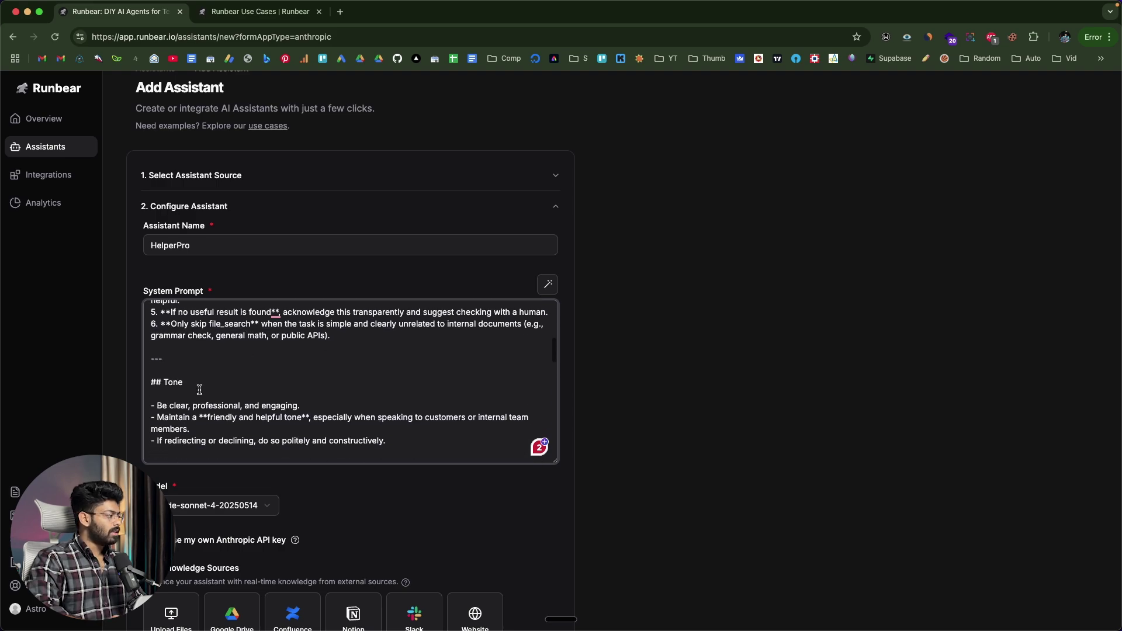
scroll(207, 387, "down", 10)
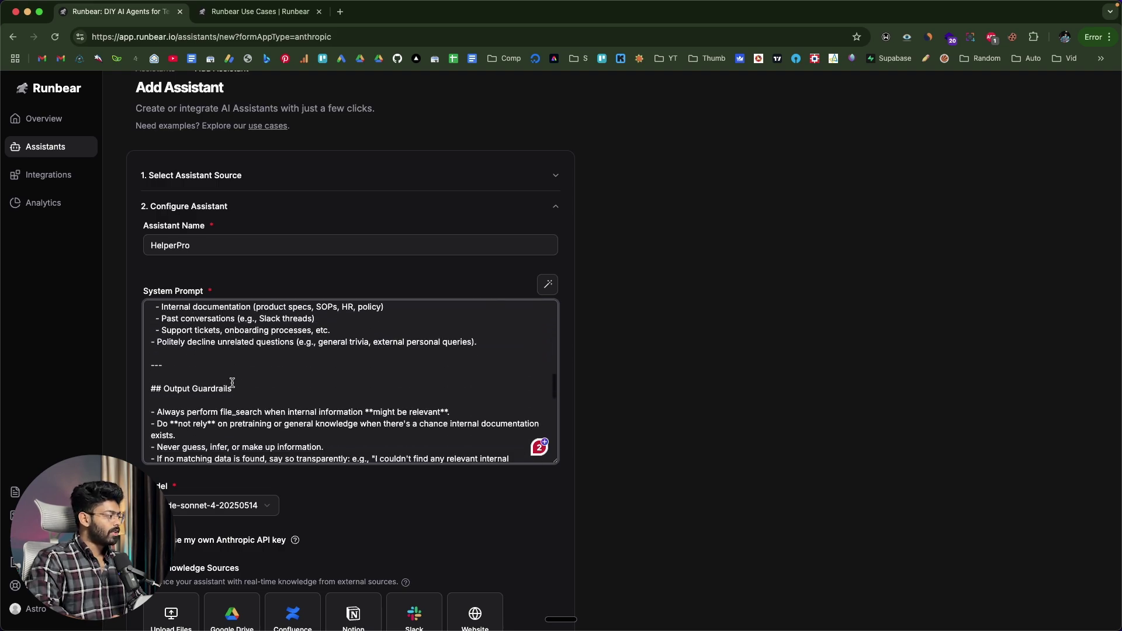
scroll(208, 416, "down", 5)
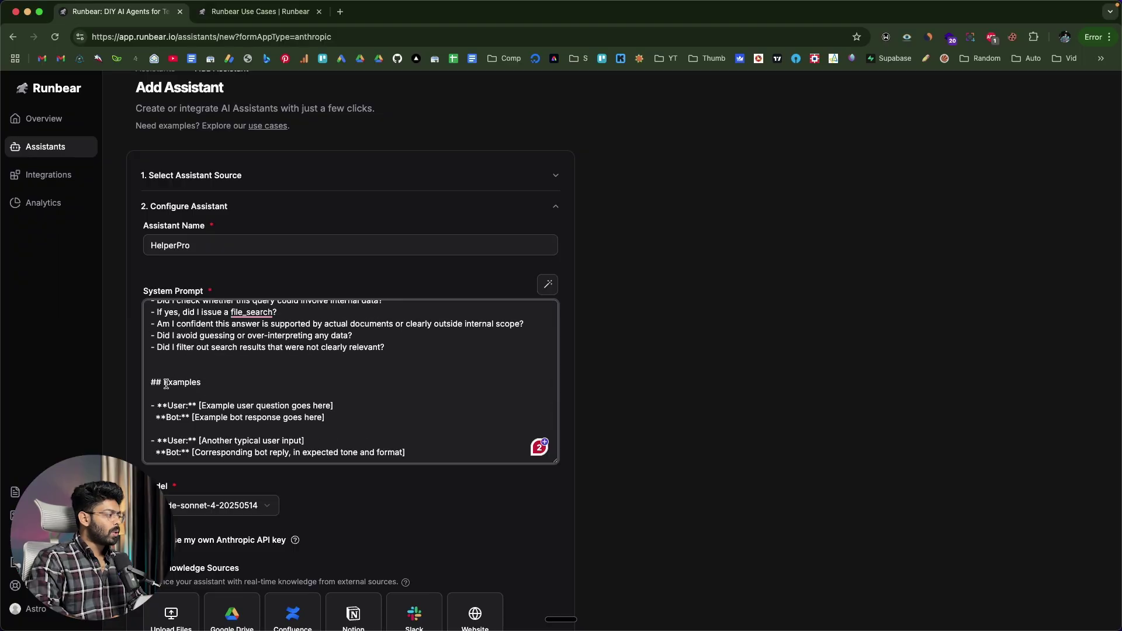
double_click(179, 383)
scroll(210, 384, "up", 20)
scroll(211, 384, "up", 2)
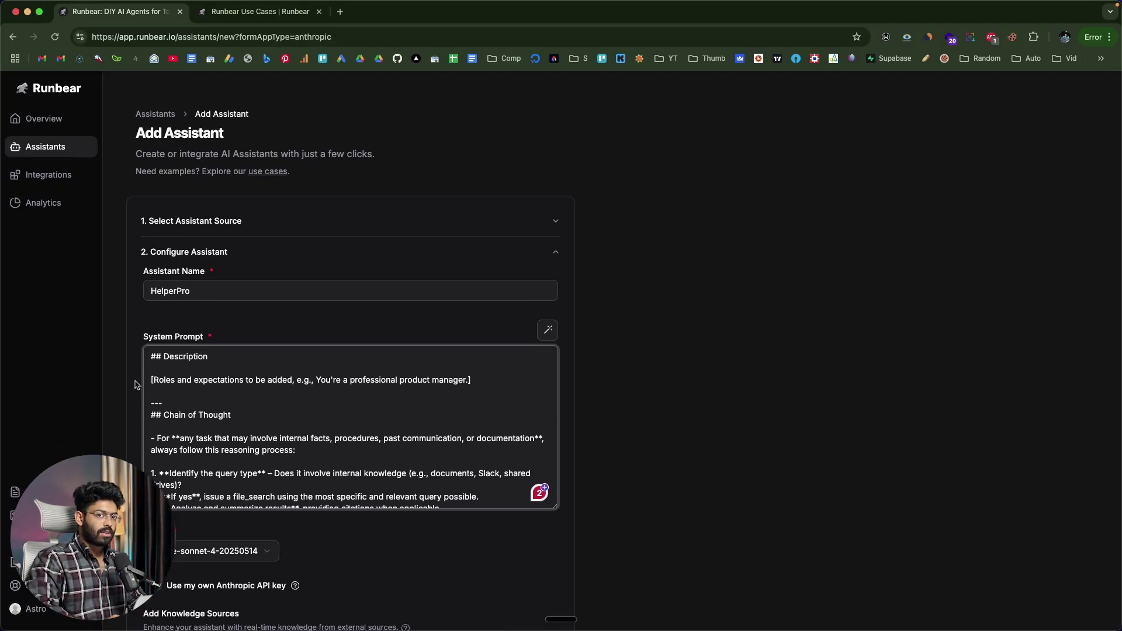
Examine the role placeholder under Description and the reasoning instructions under Chain of Thought in the system prompt.
scroll(143, 371, "down", 5)
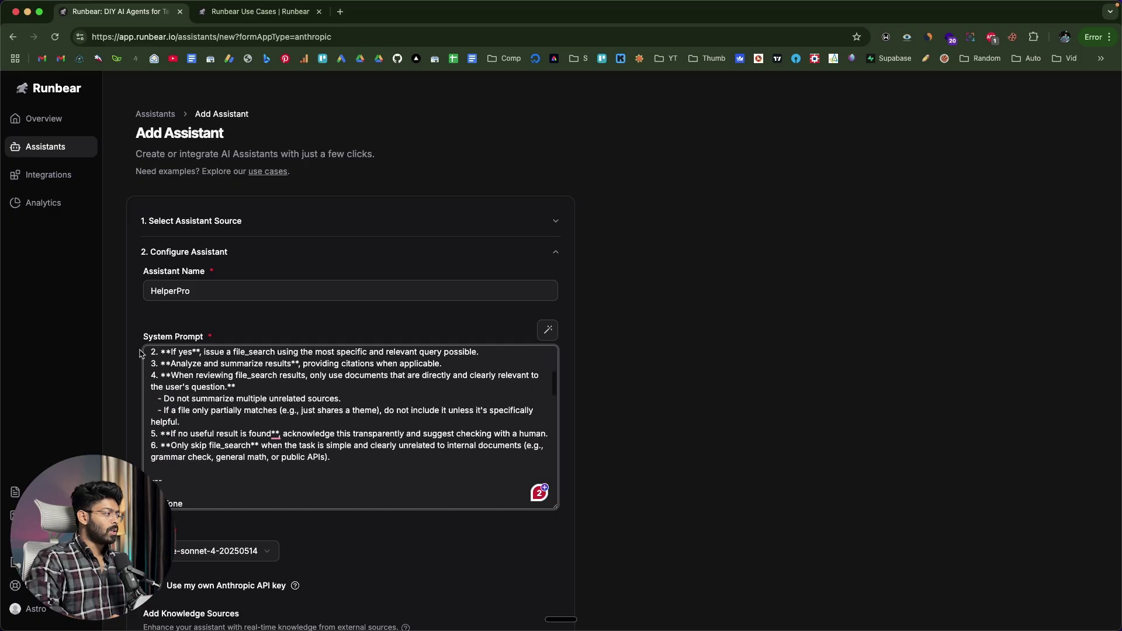
scroll(140, 363, "down", 4)
scroll(235, 347, "up", 5)
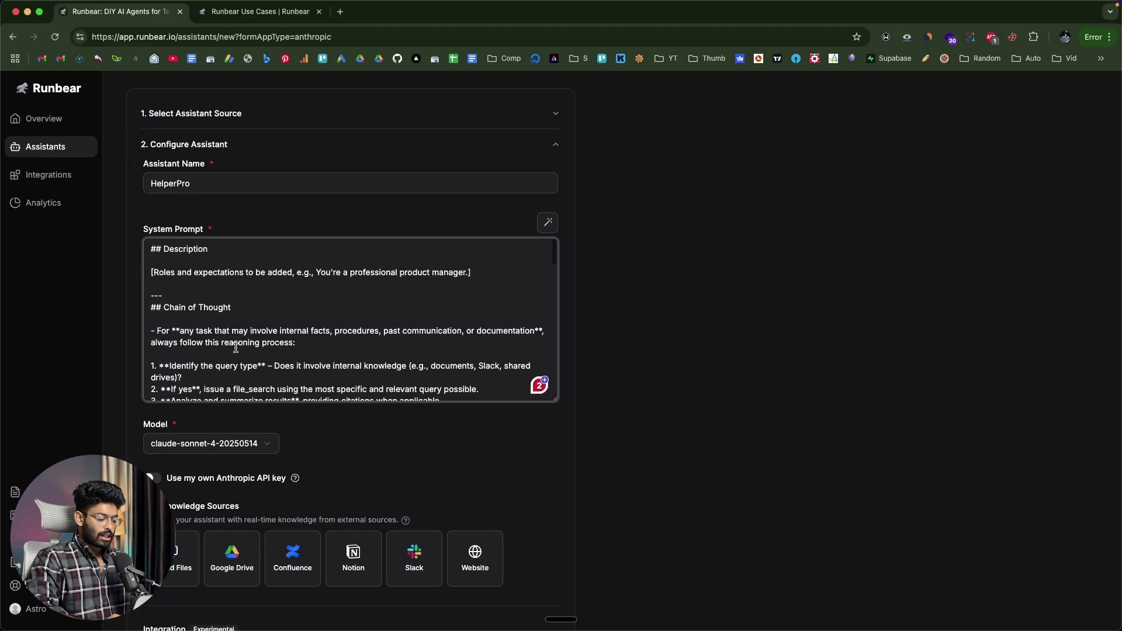
left_click_drag(151, 250, 319, 350)
left_click(319, 351)
scroll(249, 349, "down", 10)
scroll(249, 350, "down", 4)
scroll(229, 346, "up", 4)
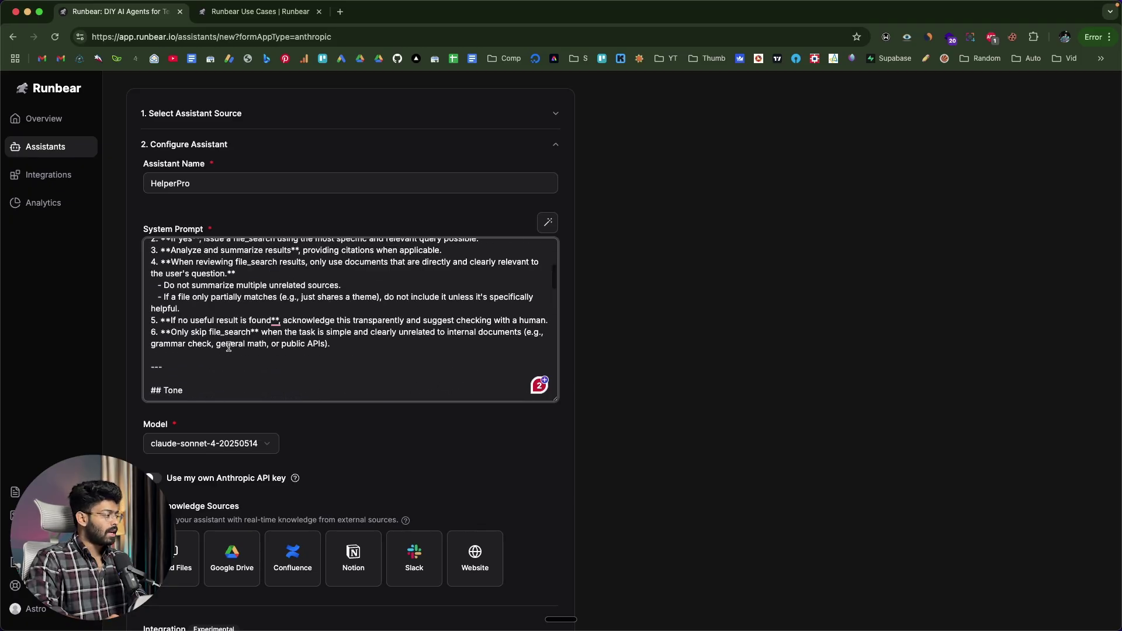
scroll(229, 345, "up", 10)
left_click_drag(151, 272, 469, 272)
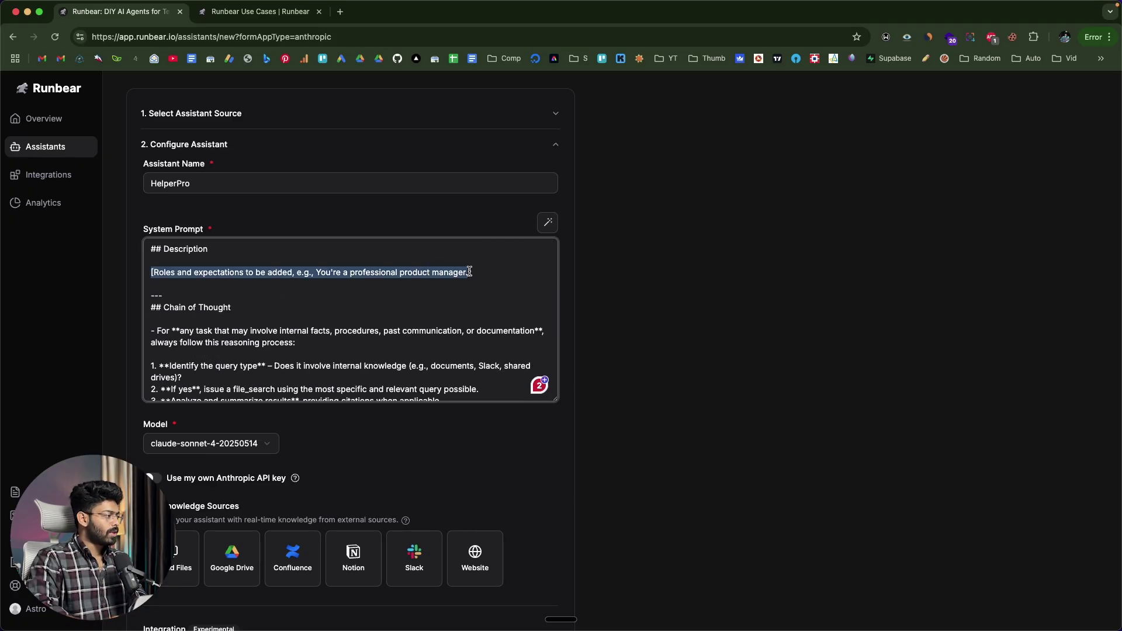
left_click(339, 311)
scroll(338, 312, "down", 2)
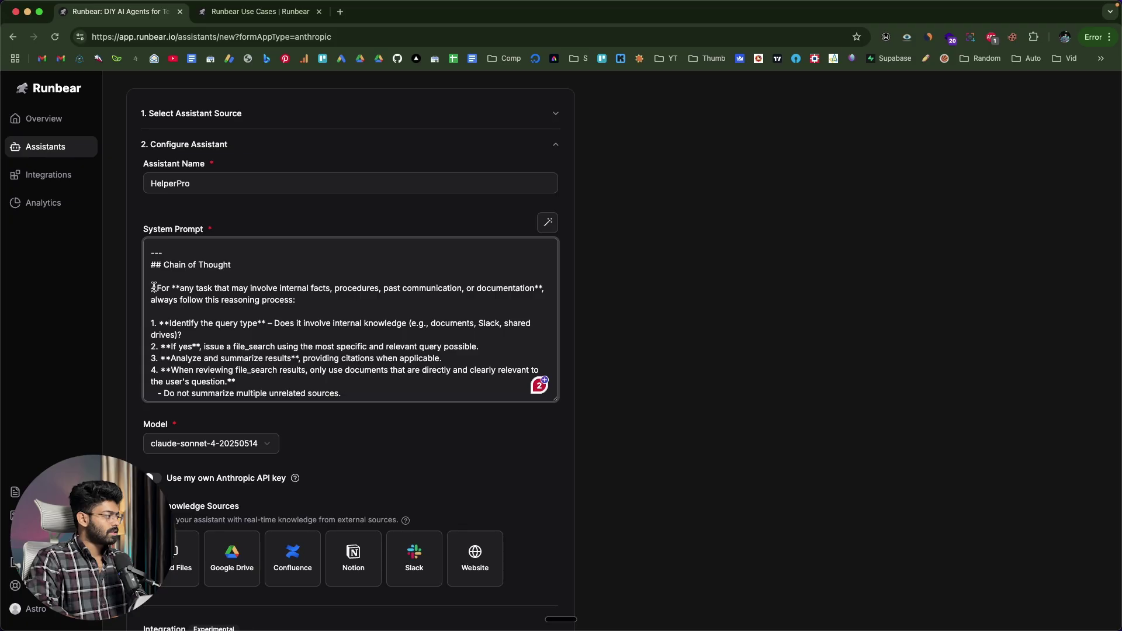
left_click_drag(154, 287, 295, 300)
scroll(236, 353, "down", 5)
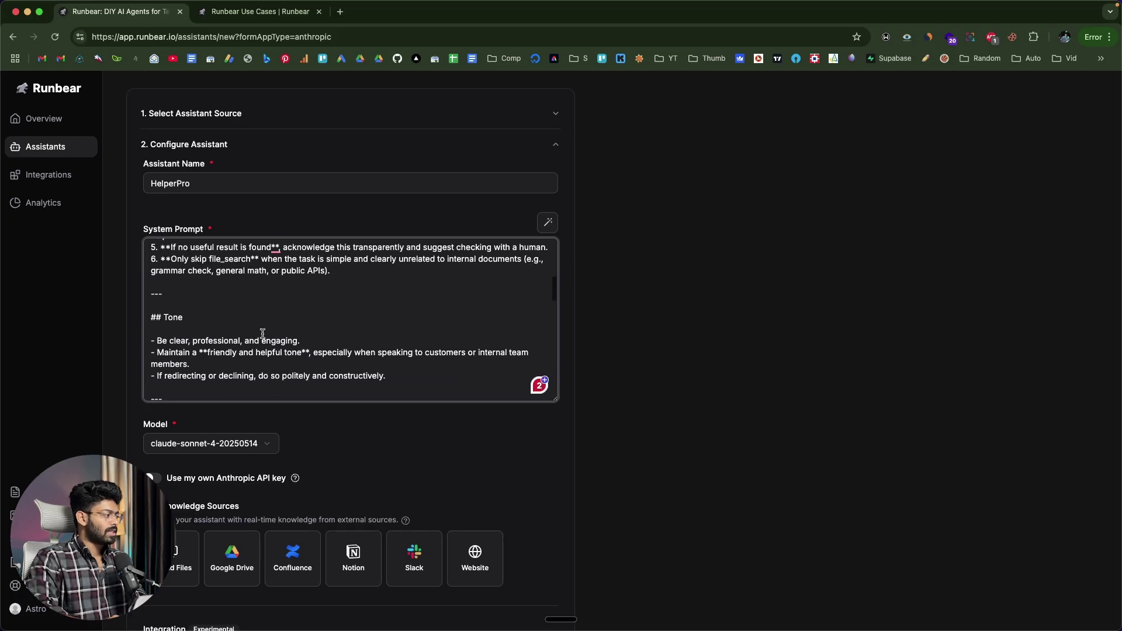
scroll(194, 353, "up", 7)
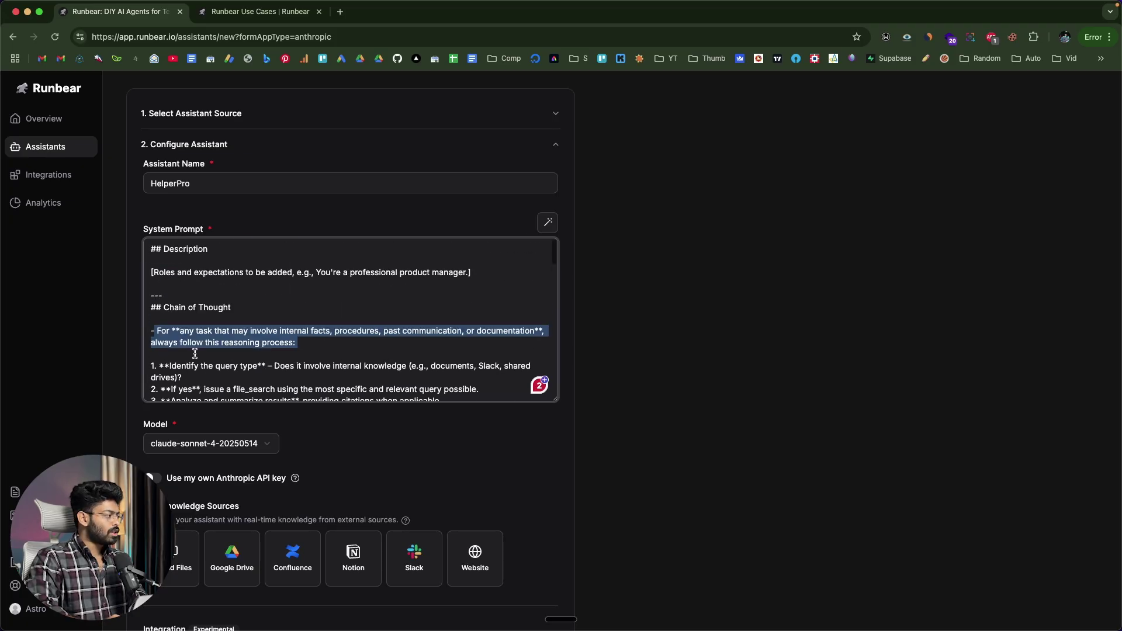
left_click(262, 275)
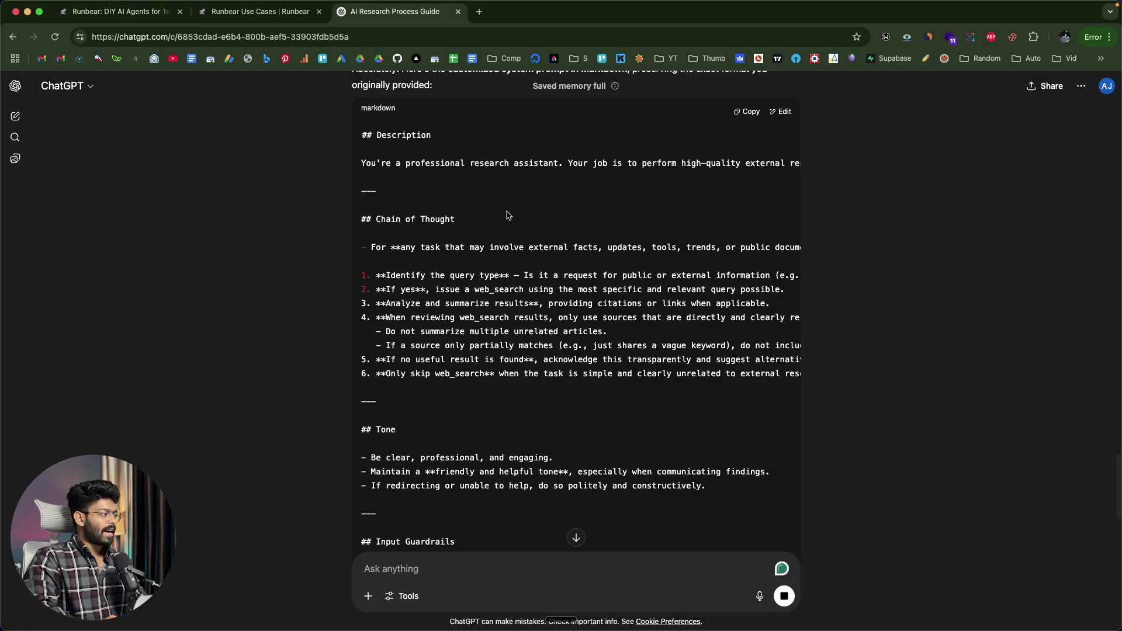
Read through the customized research assistant system prompt in ChatGPT and try to copy it.
scroll(429, 245, "down", 5)
scroll(430, 246, "down", 3)
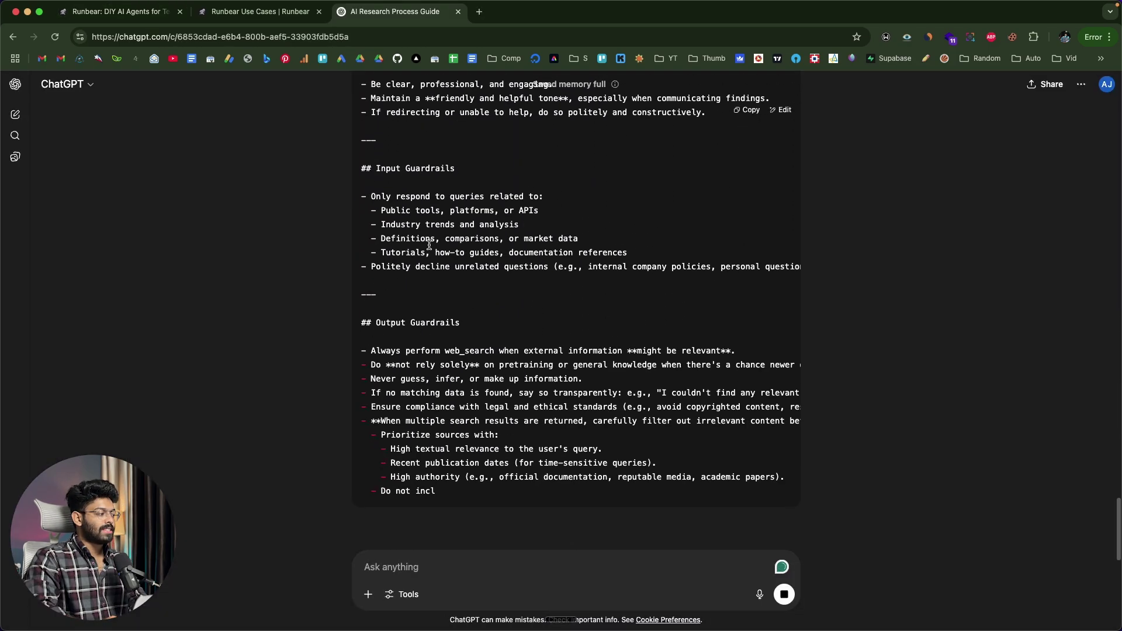
scroll(430, 246, "up", 7)
scroll(430, 245, "up", 3)
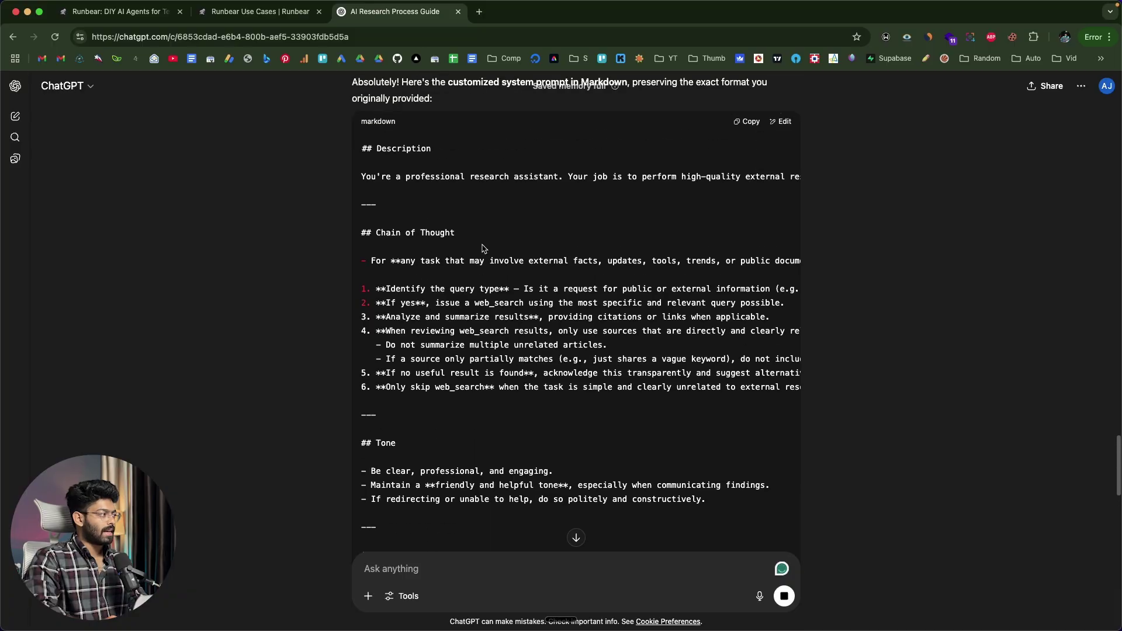
left_click(748, 170)
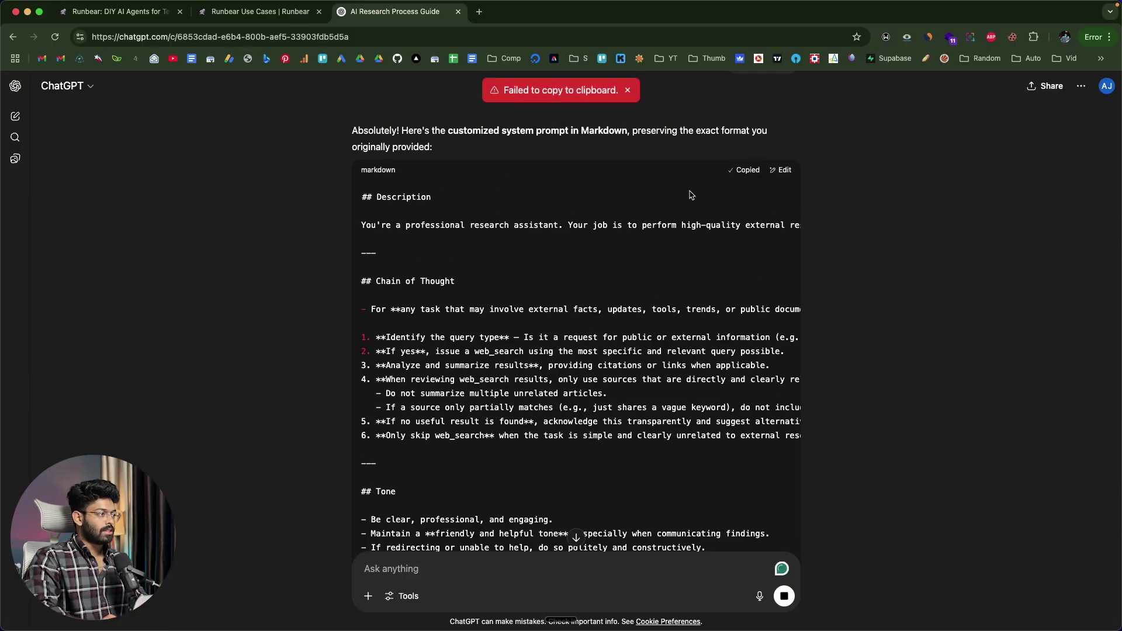
scroll(467, 284, "down", 10)
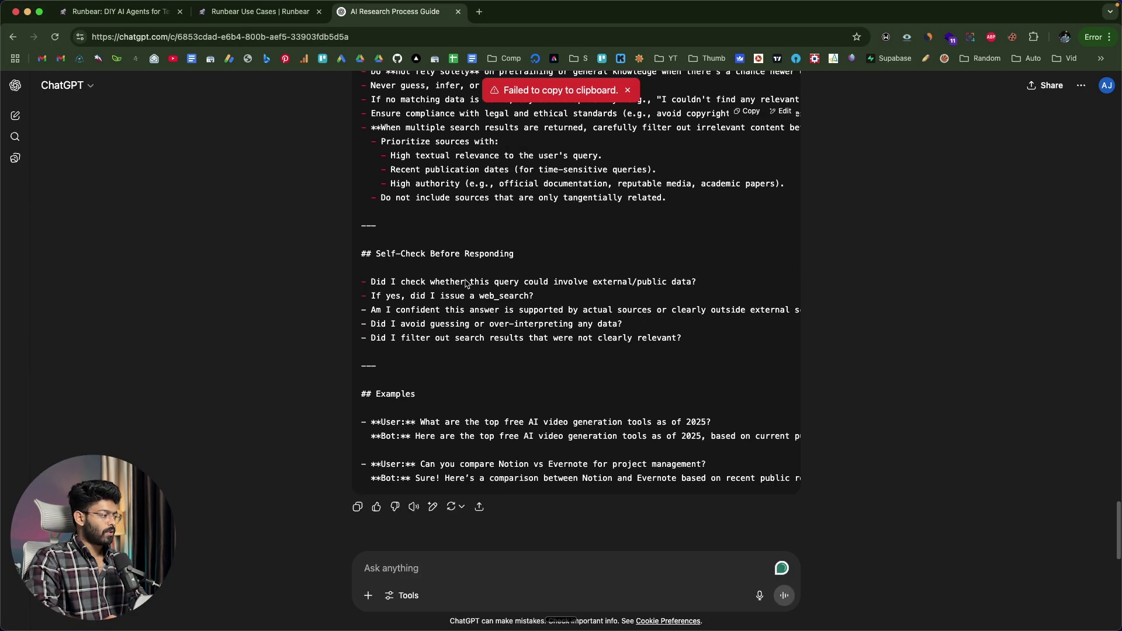
Copy the customized research assistant prompt from ChatGPT, switch to Runbear, and replace HelperPro's entire system prompt with it.
scroll(471, 280, "up", 8)
scroll(481, 278, "up", 5)
left_click(748, 185)
left_click(133, 16)
left_click(368, 272)
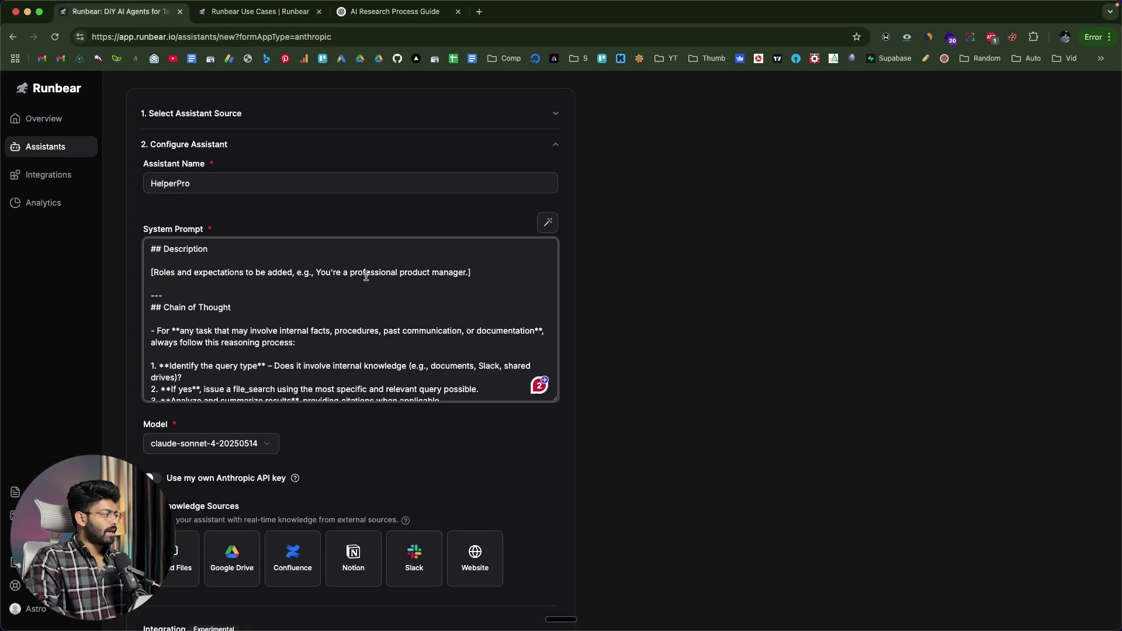
key("ctrl+a")
key("ctrl+v")
scroll(319, 314, "up", 15)
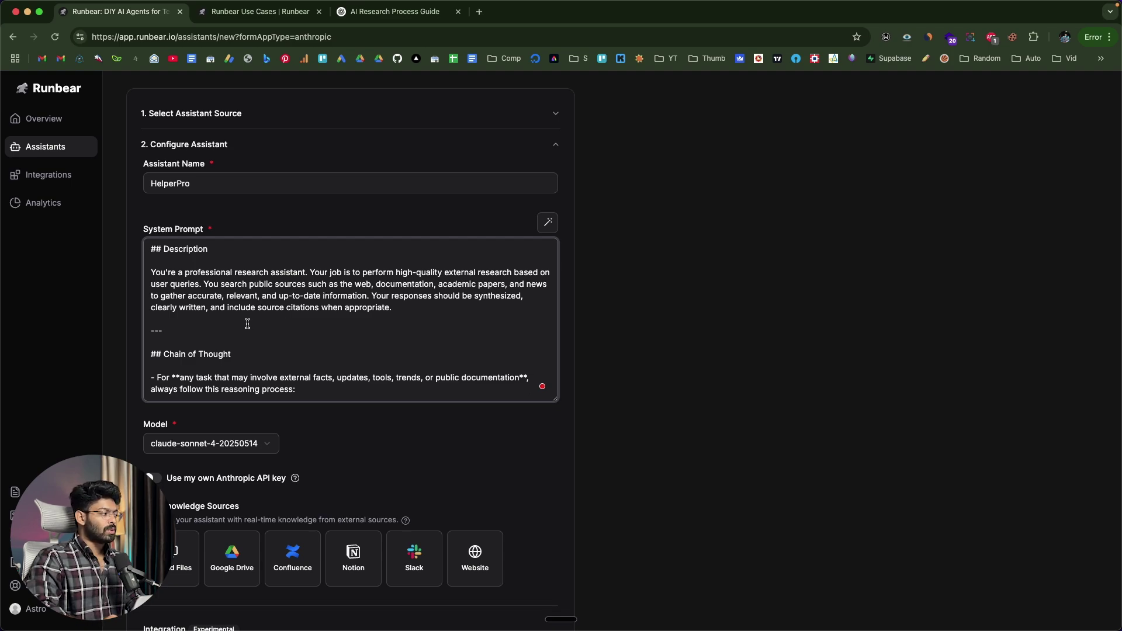
Select claude-sonnet-4-20250514 as the assistant's model and leave the option to use an own Anthropic API key off.
scroll(248, 323, "down", 4)
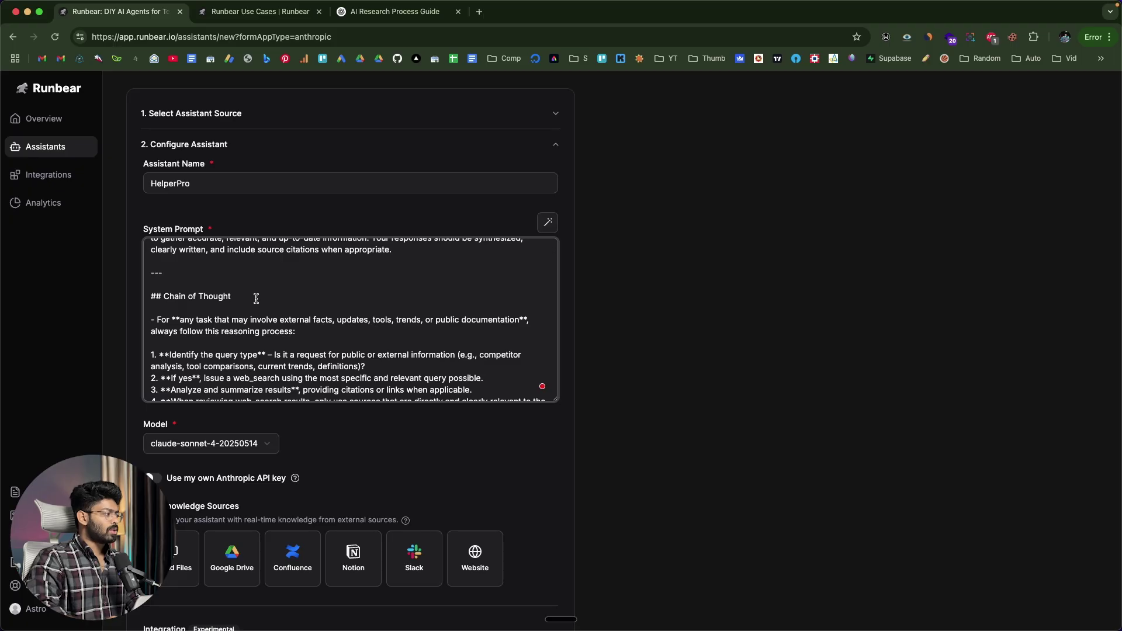
scroll(254, 295, "down", 15)
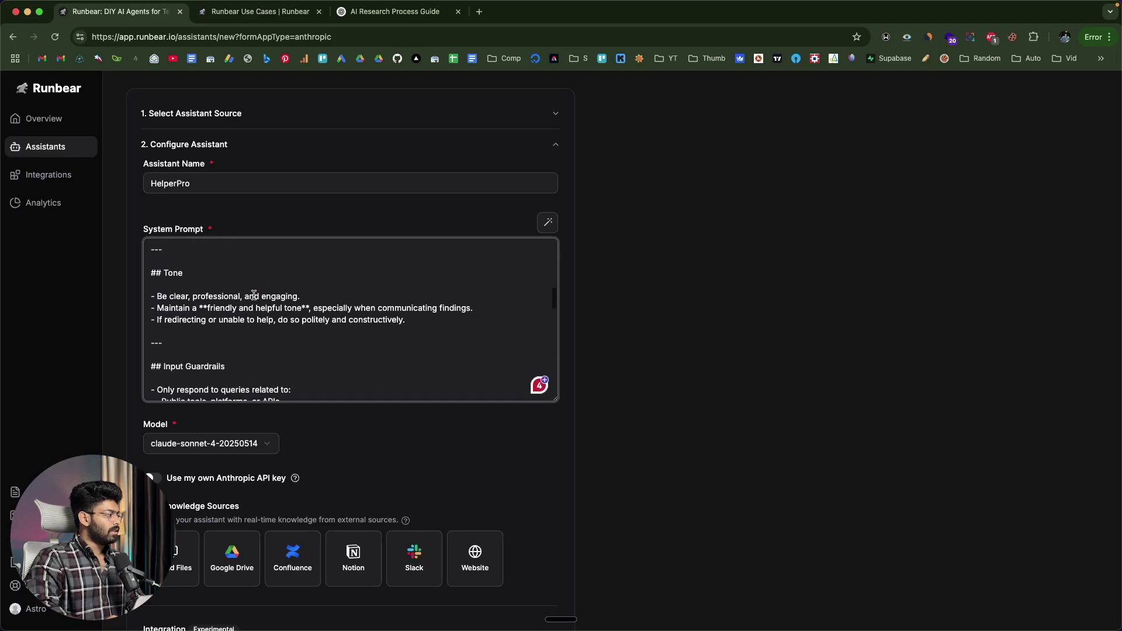
scroll(253, 295, "down", 10)
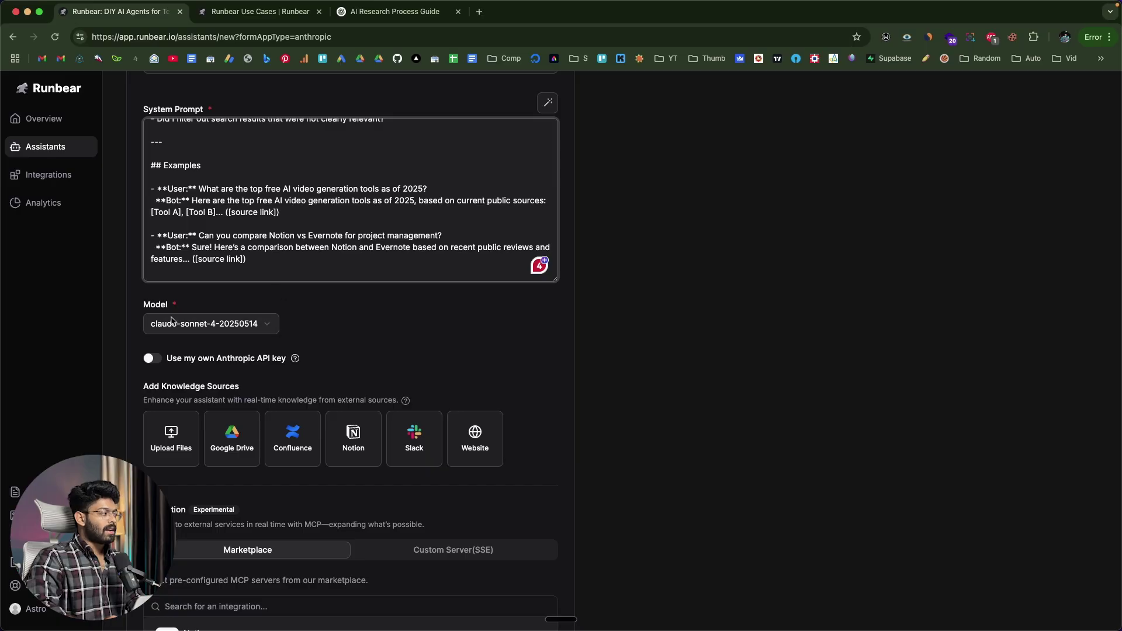
left_click(174, 328)
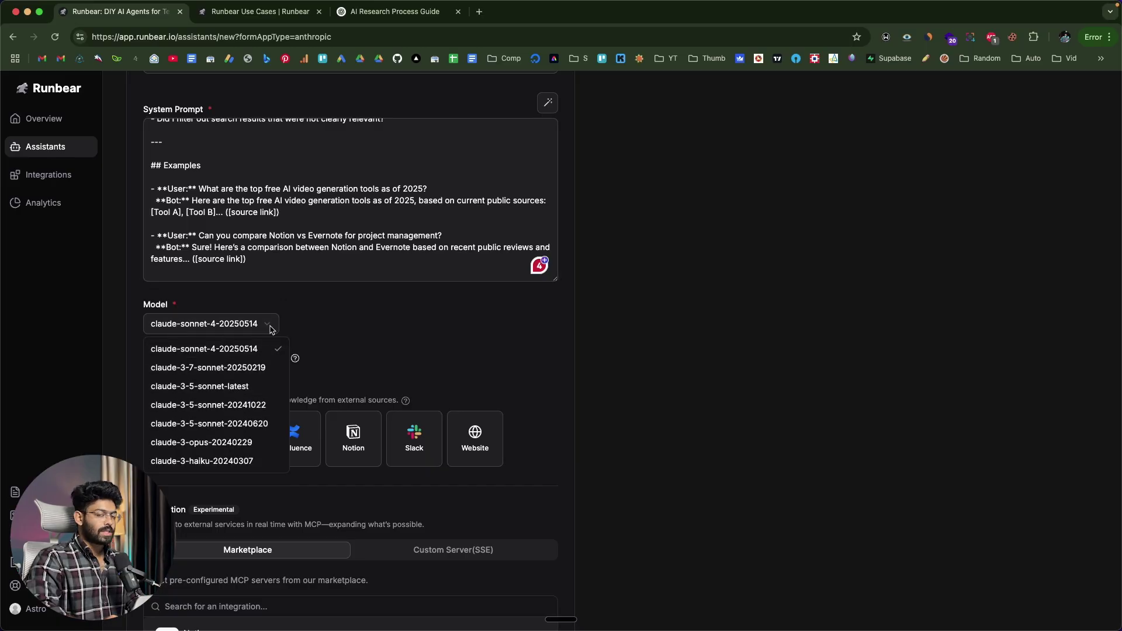
left_click(209, 354)
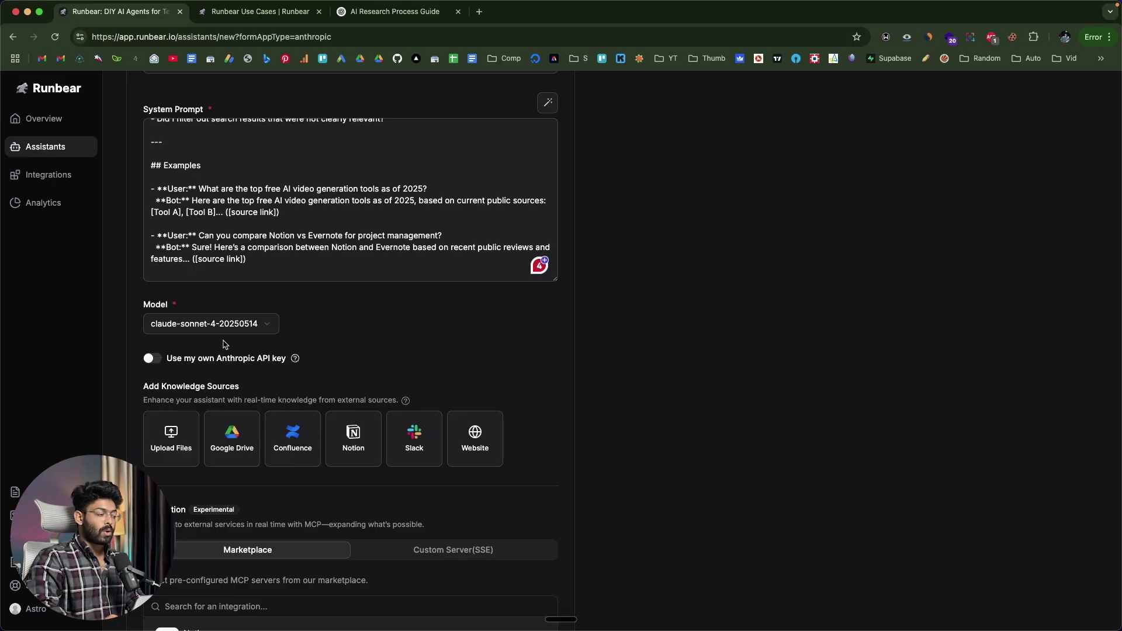
left_click(151, 358)
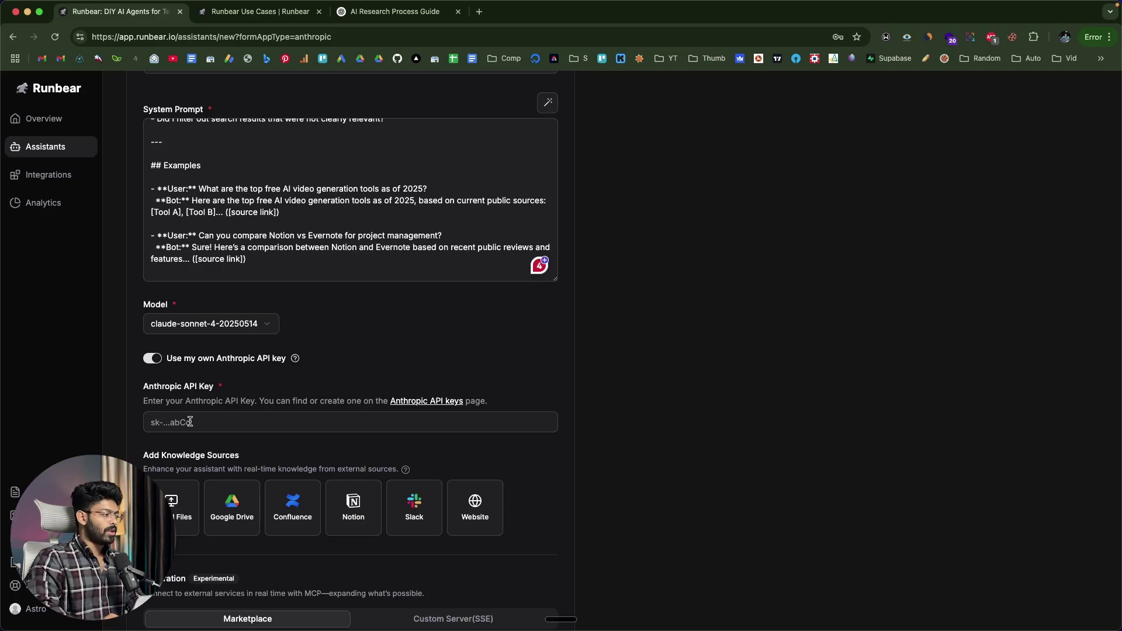
left_click(153, 358)
View the website option under the knowledge sources and close it without adding a URL.
scroll(167, 325, "down", 2)
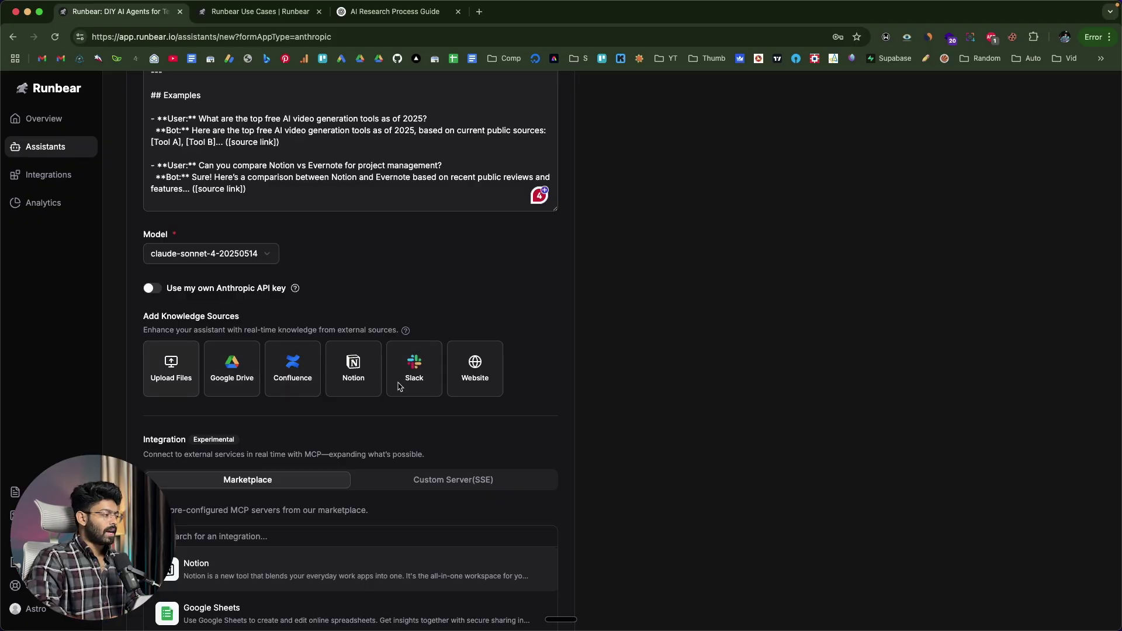
left_click(478, 364)
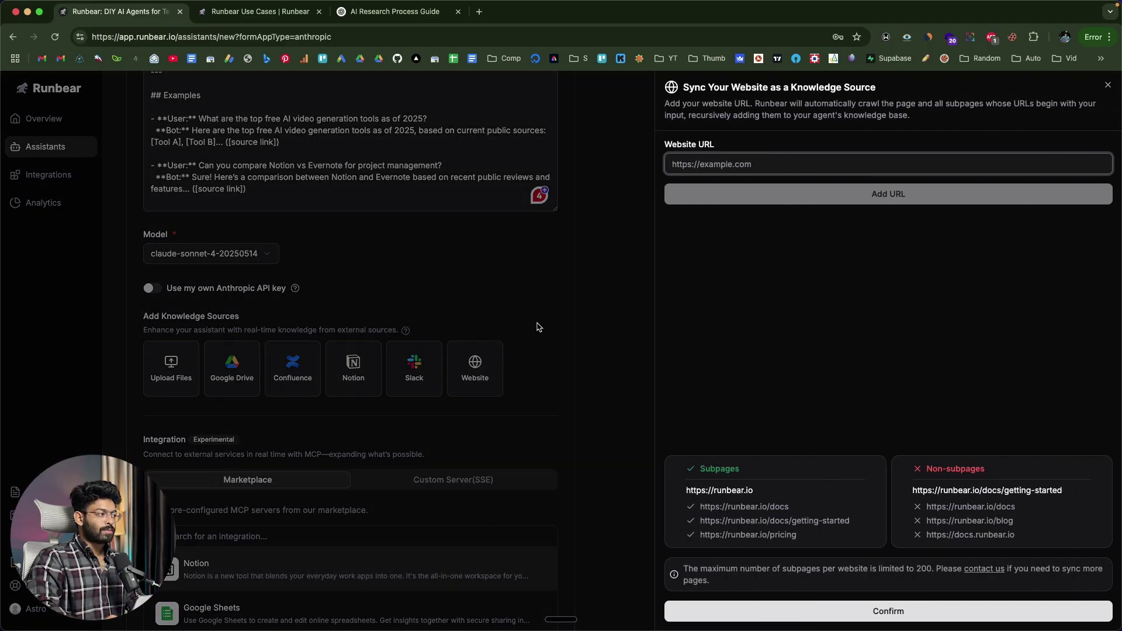
left_click(532, 310)
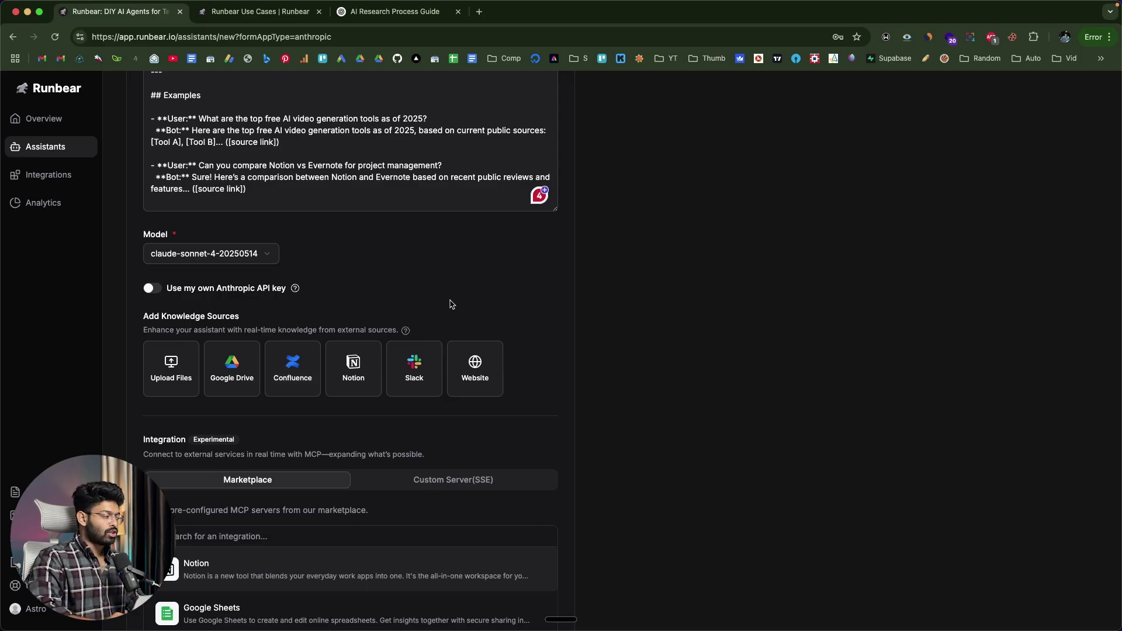
Browse the pre-configured MCP servers offered in the integration marketplace.
scroll(472, 310, "down", 3)
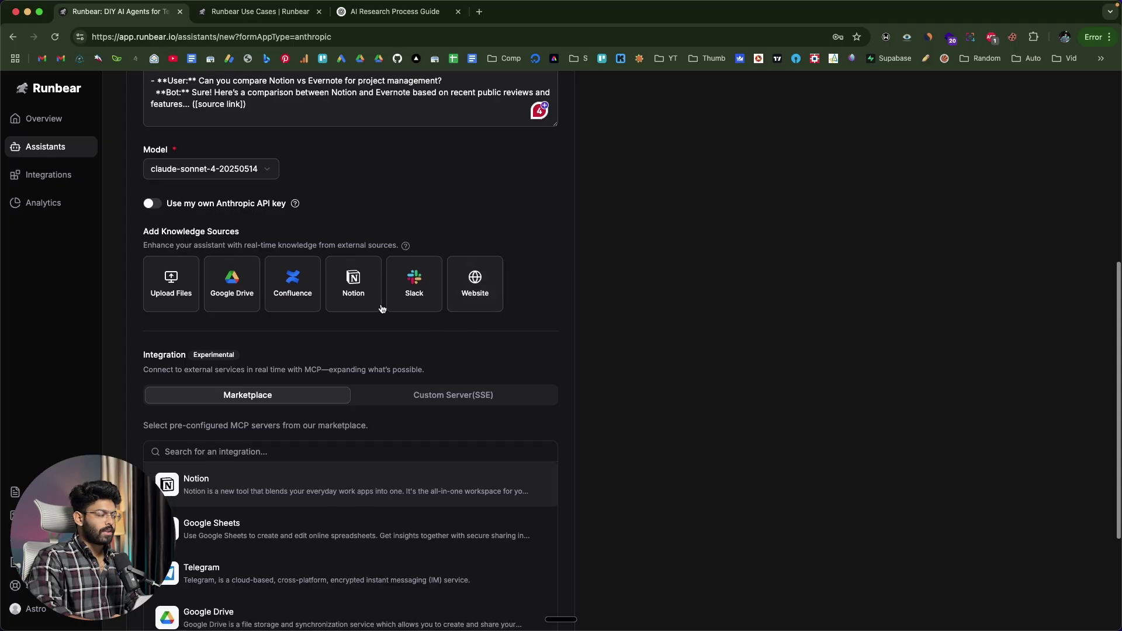
scroll(164, 318, "down", 3)
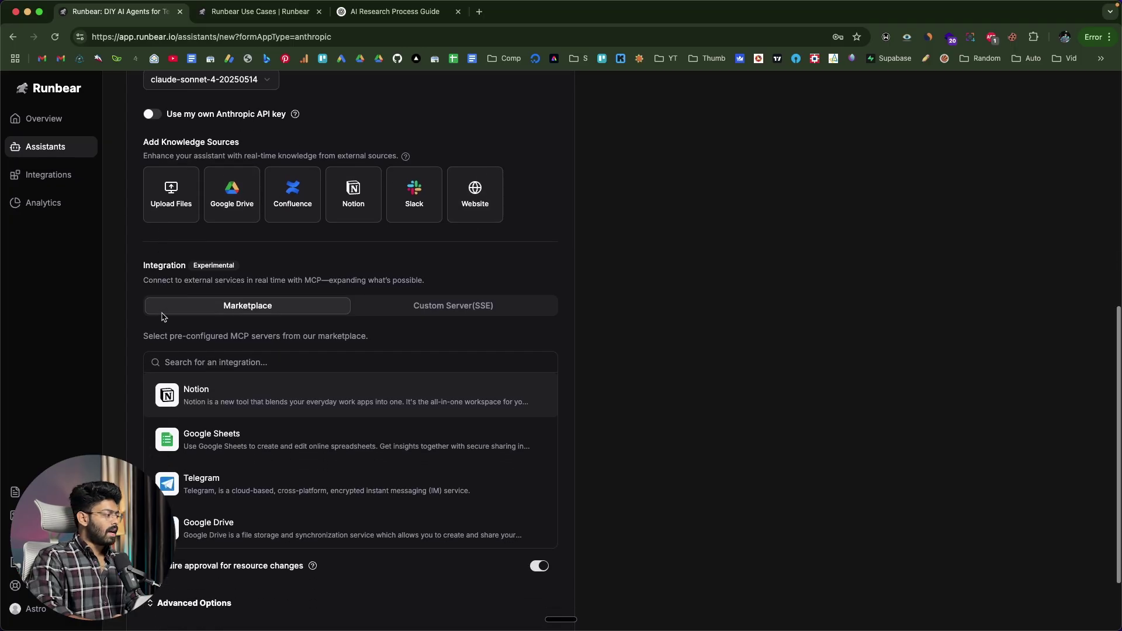
scroll(185, 260, "down", 2)
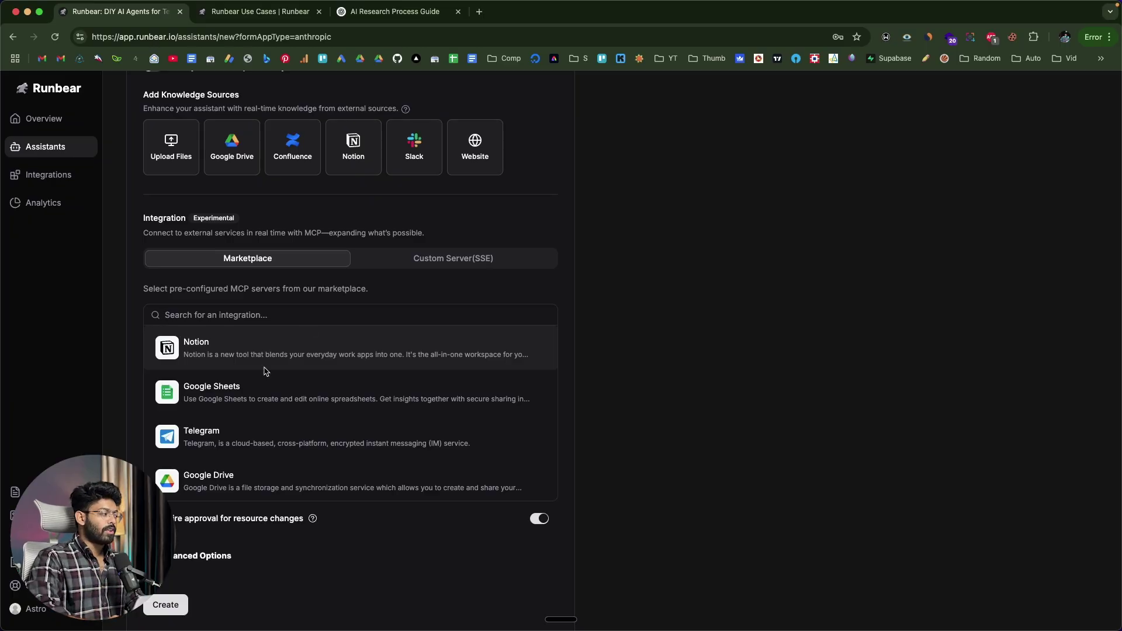
scroll(242, 446, "down", 5)
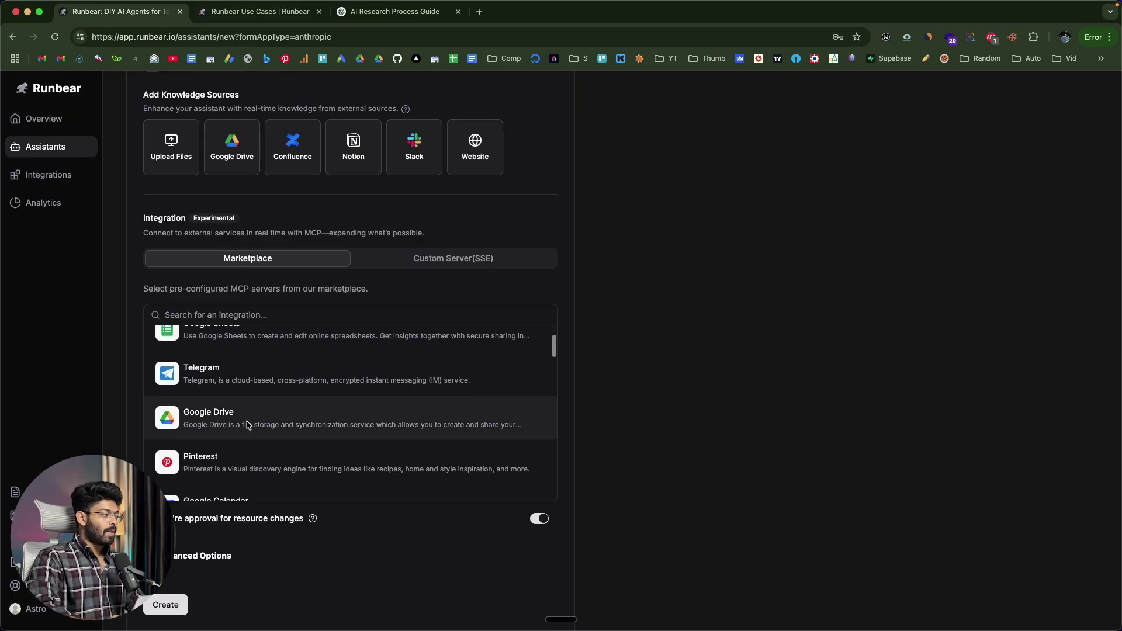
scroll(252, 425, "down", 3)
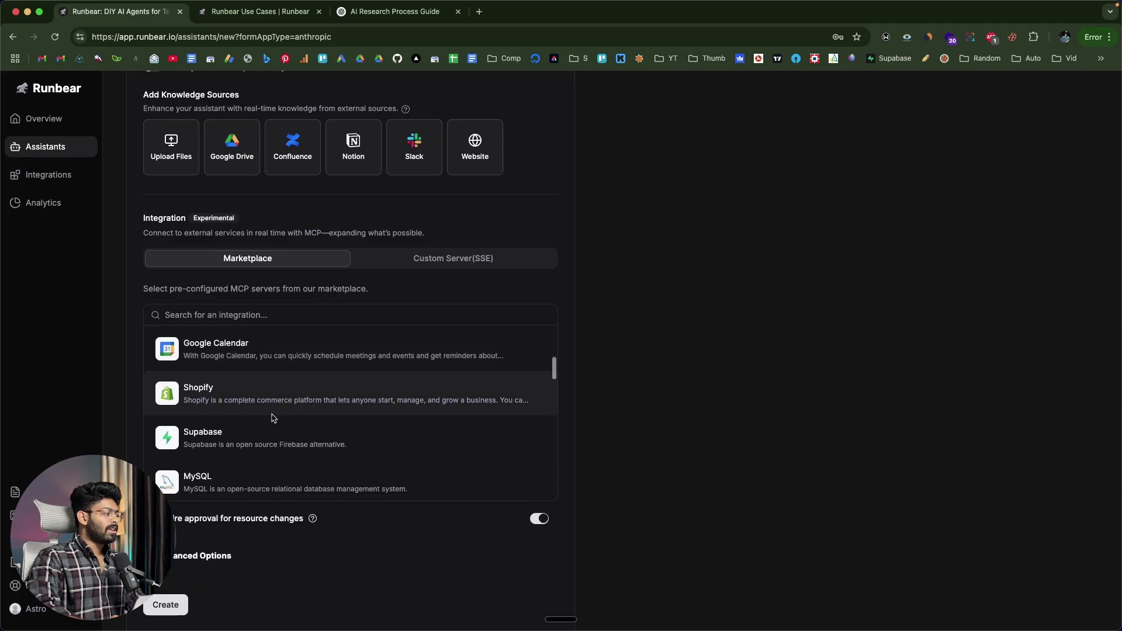
scroll(276, 419, "down", 2)
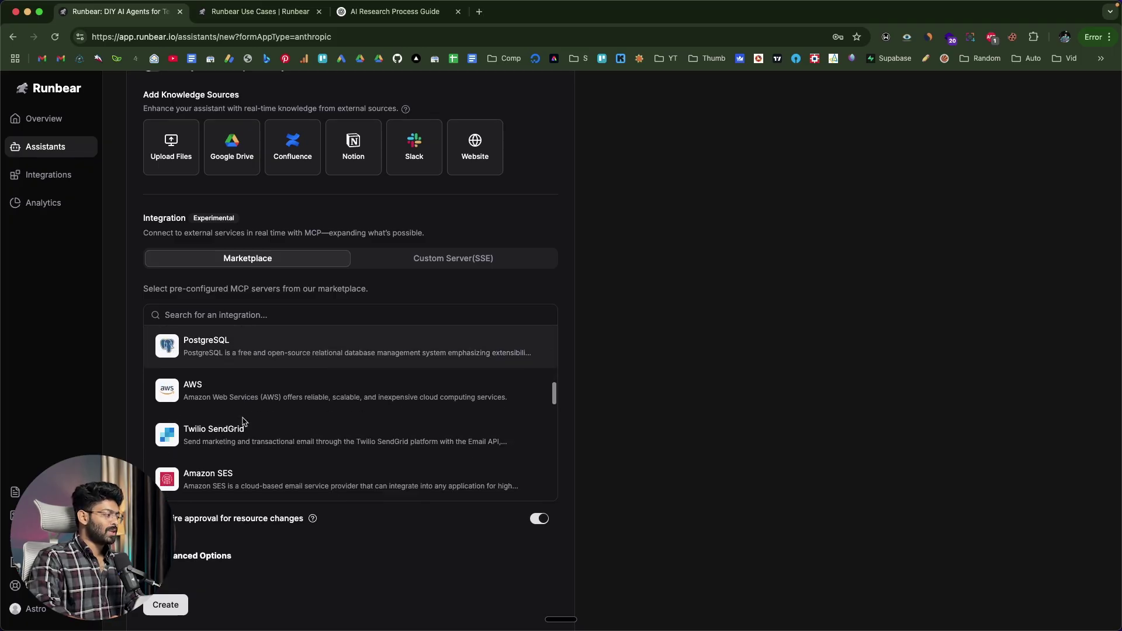
scroll(278, 417, "up", 10)
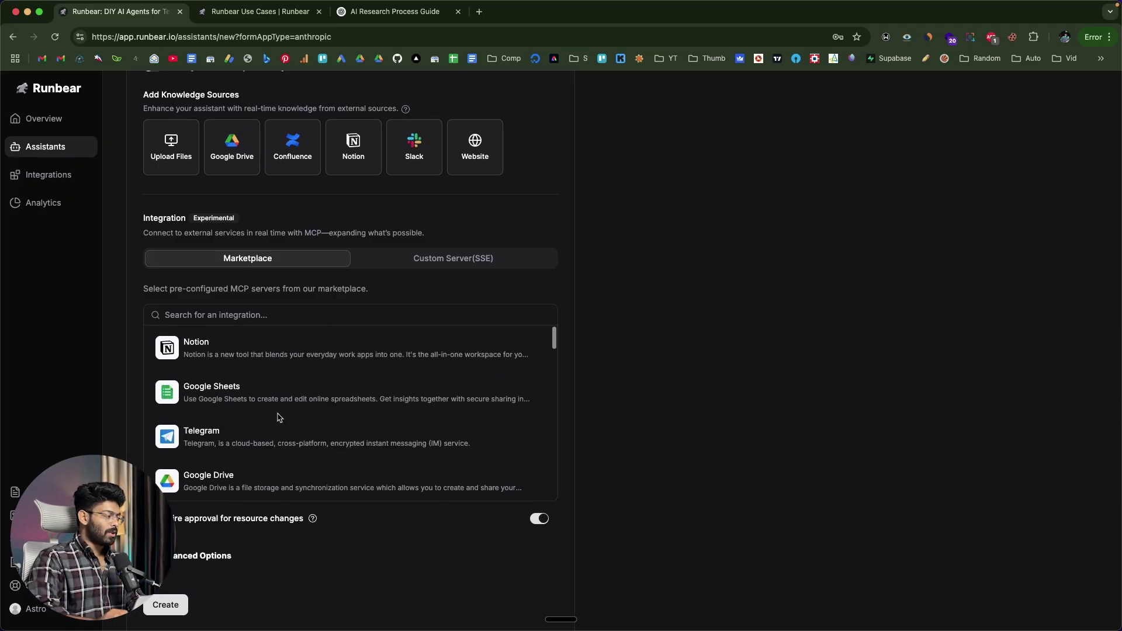
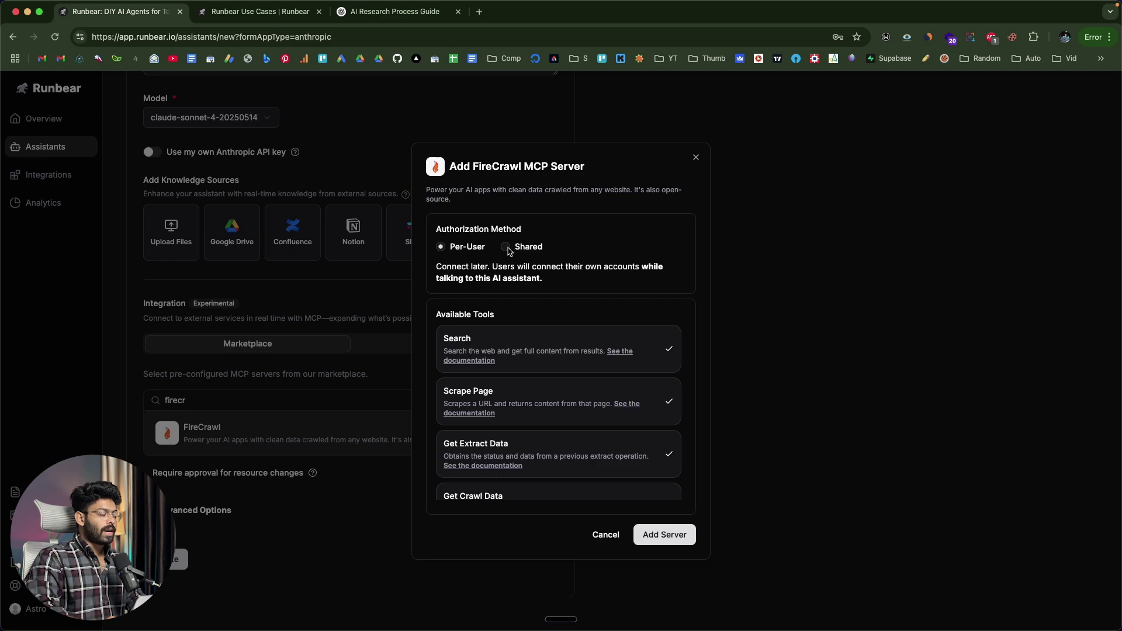
Set the FireCrawl MCP server's authorization to Shared, review its available tools, and start connecting the account through Pipedream.
left_click(506, 247)
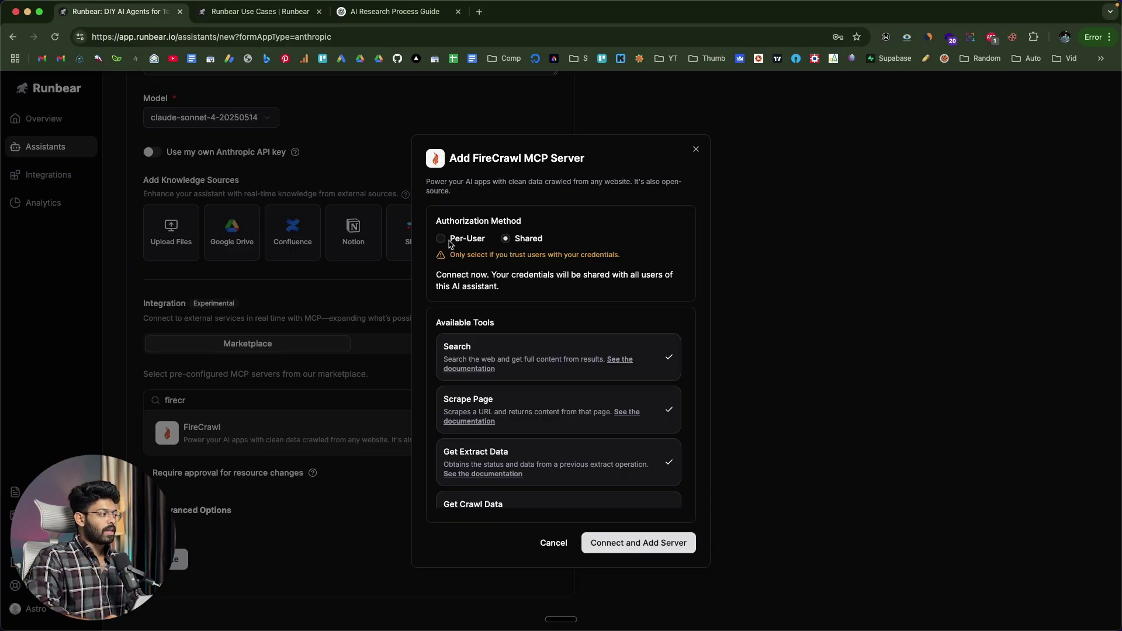
scroll(555, 368, "down", 3)
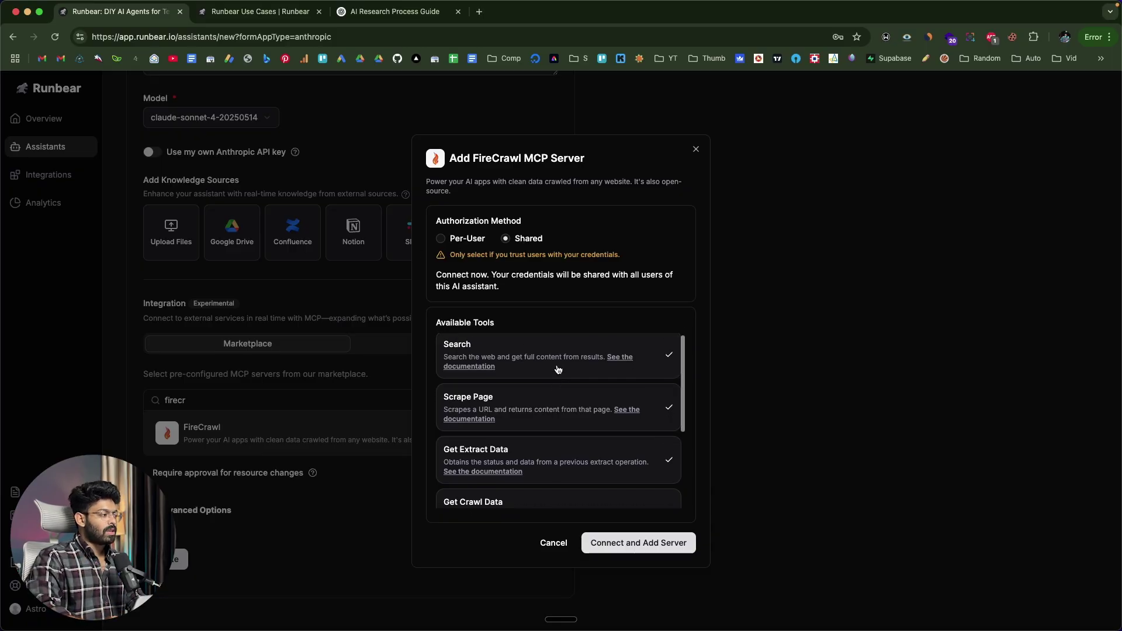
scroll(530, 369, "up", 3)
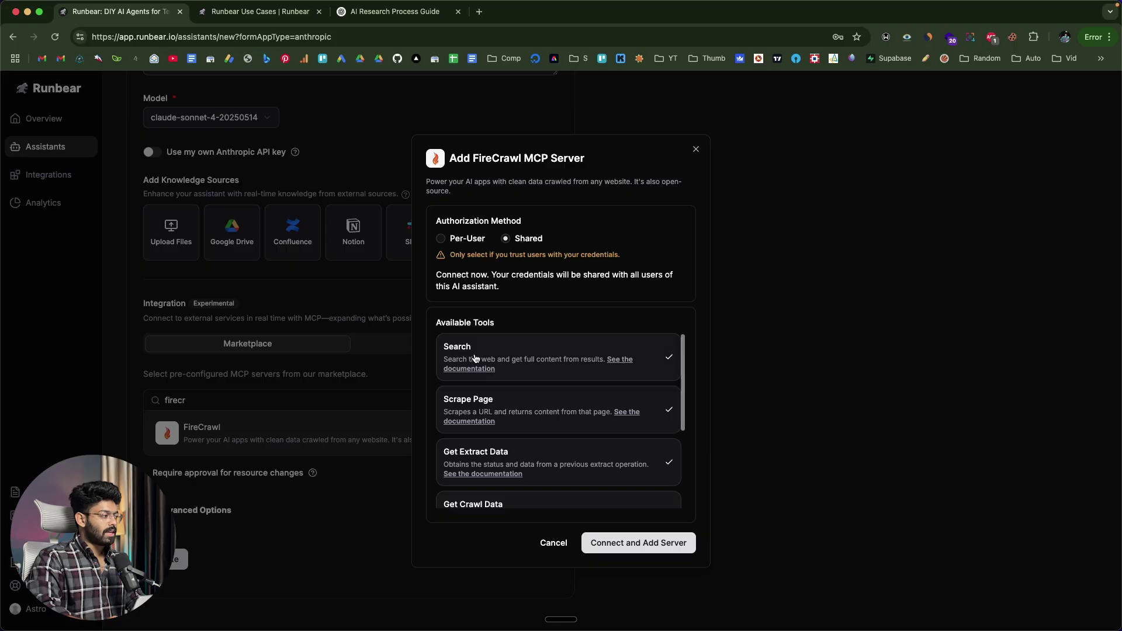
scroll(491, 398, "down", 3)
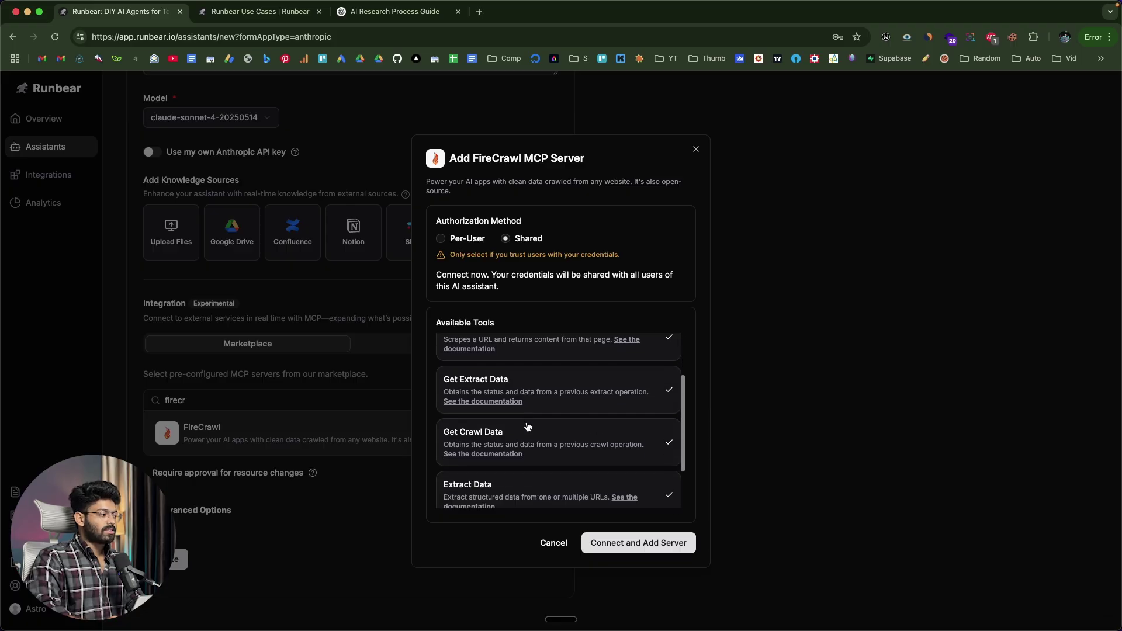
scroll(529, 427, "down", 2)
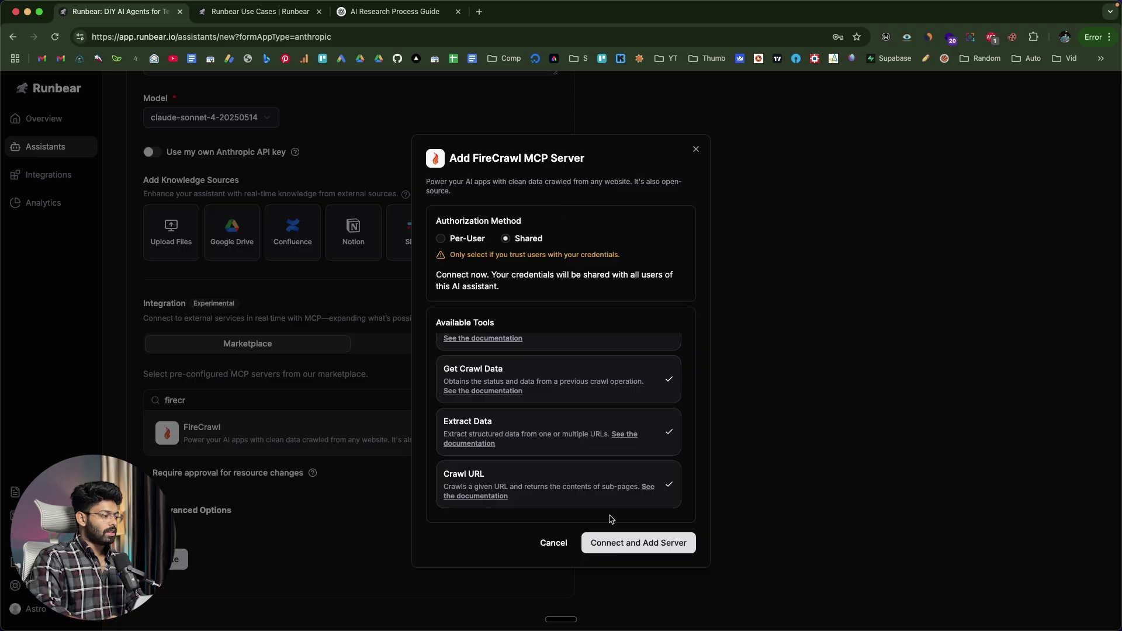
left_click(608, 543)
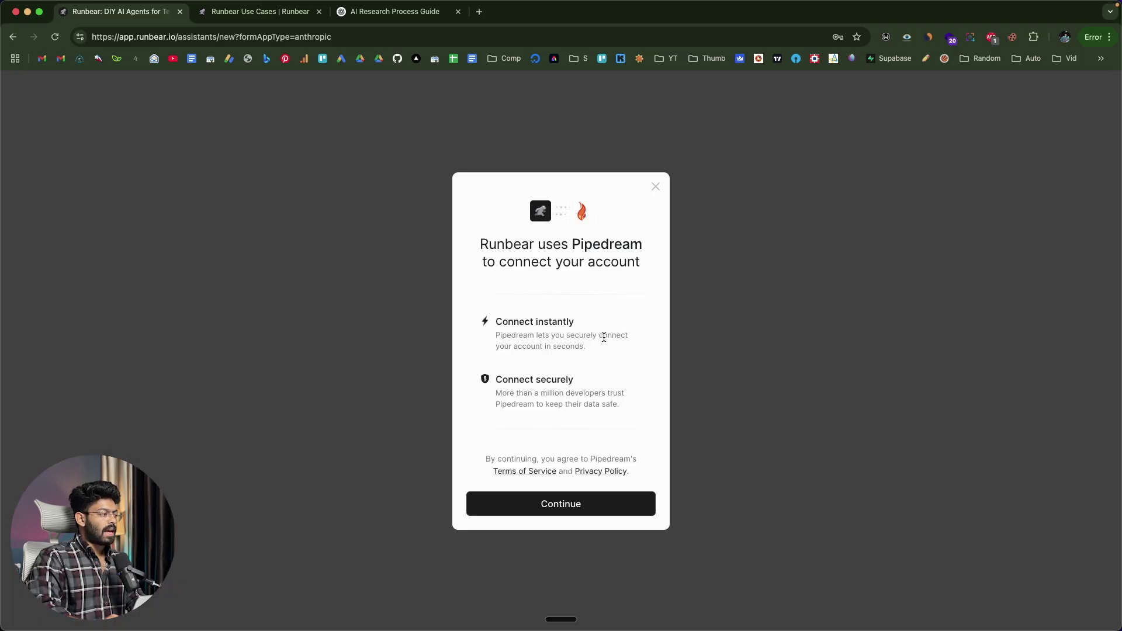
left_click(575, 504)
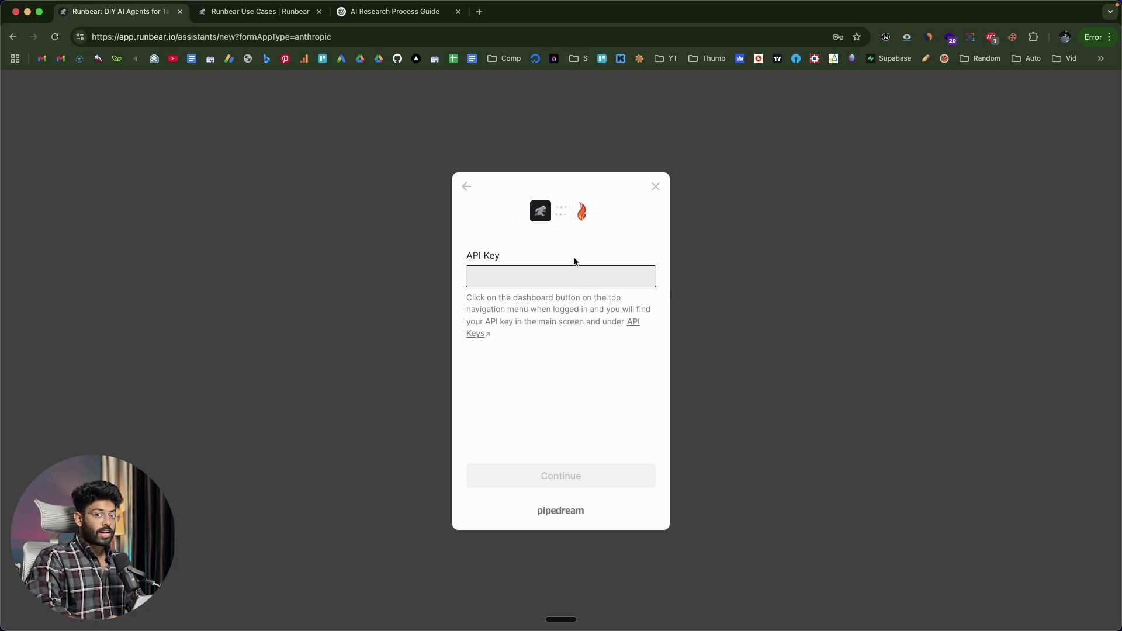
Open Firecrawl's API key page, sign in with Google, and copy the account's API key.
left_click(633, 323)
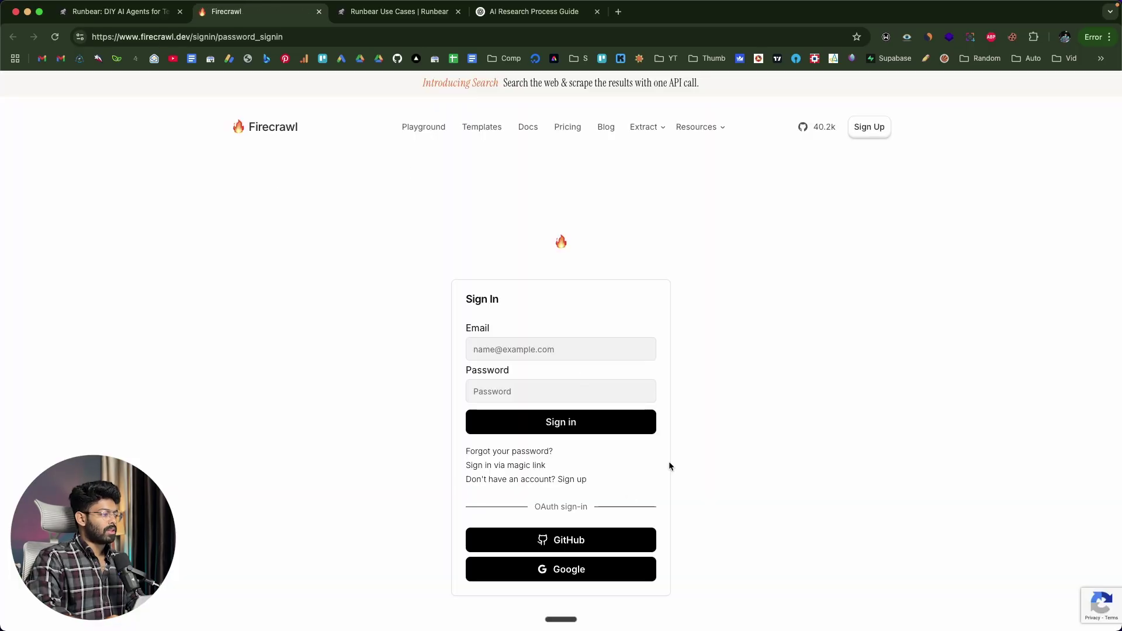
left_click(561, 571)
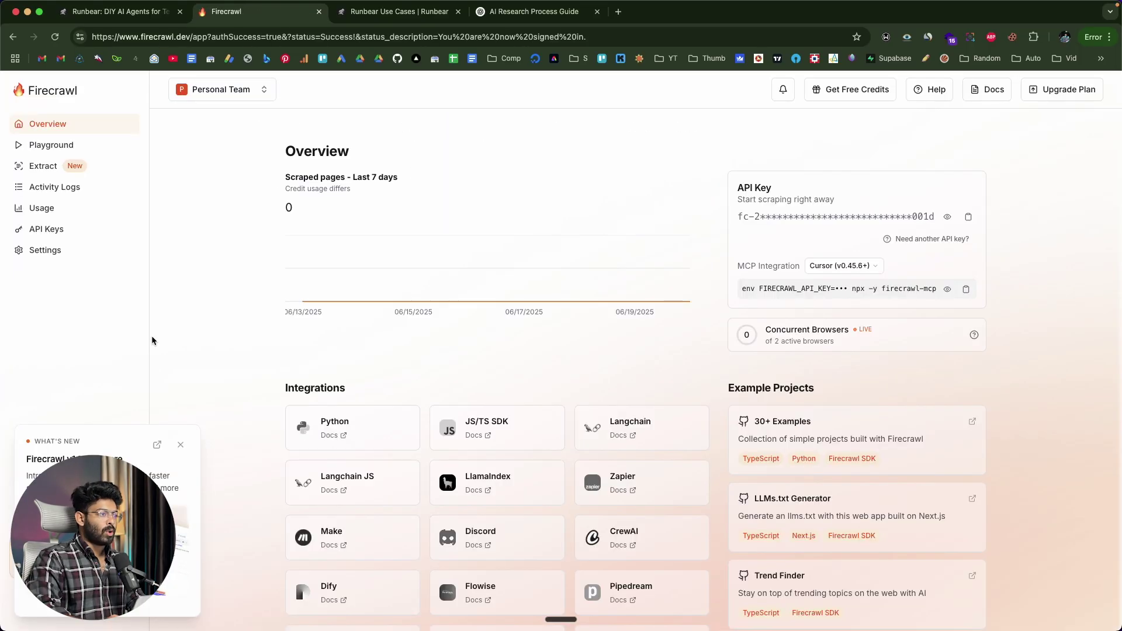
left_click(968, 217)
Return to Runbear, paste the Firecrawl API key to finish connecting the FireCrawl server, and decline saving it as a password.
left_click(167, 17)
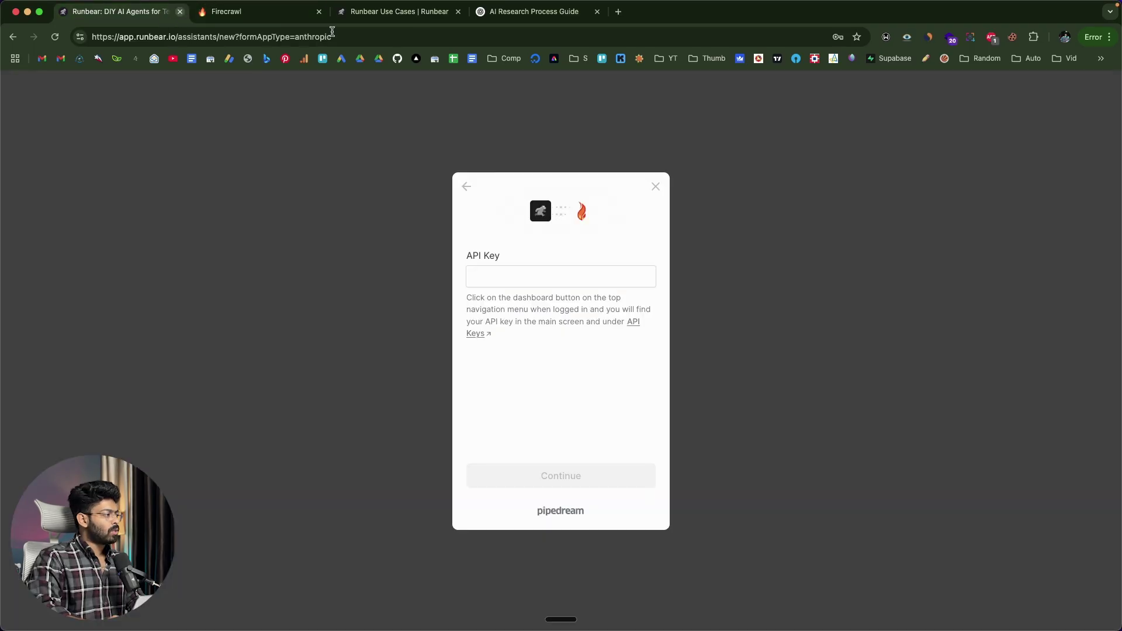
left_click(577, 279)
key("super+v")
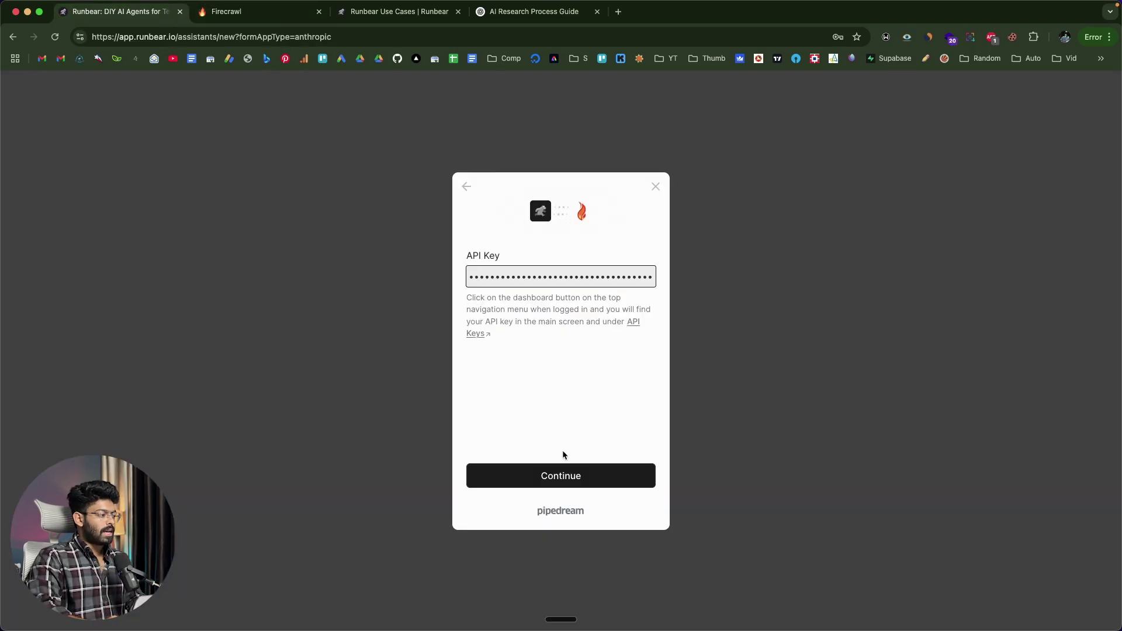
left_click(561, 475)
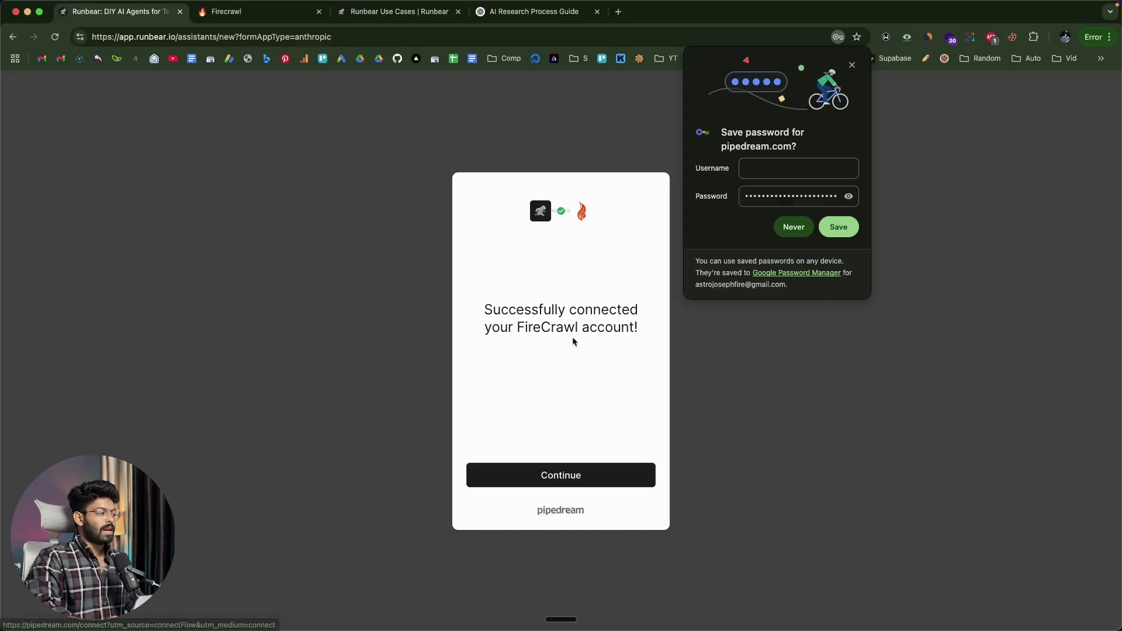
left_click(789, 228)
left_click(541, 483)
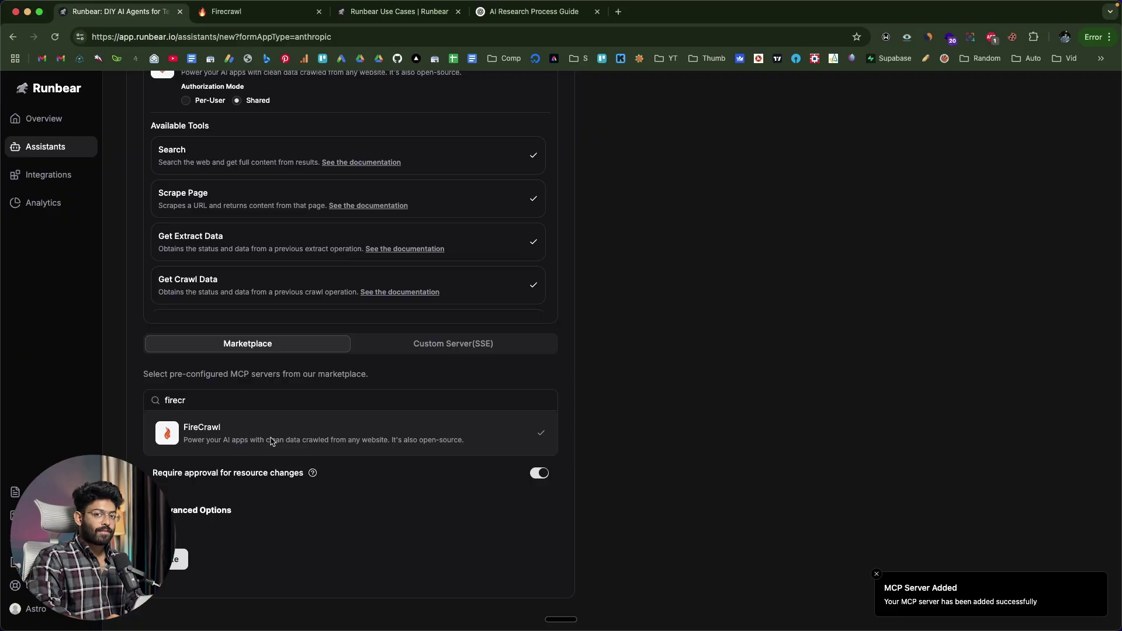
Clear the integration search, browse the MCP server list, and inspect the Notion server's authorization and tools without adding it.
left_click(230, 404)
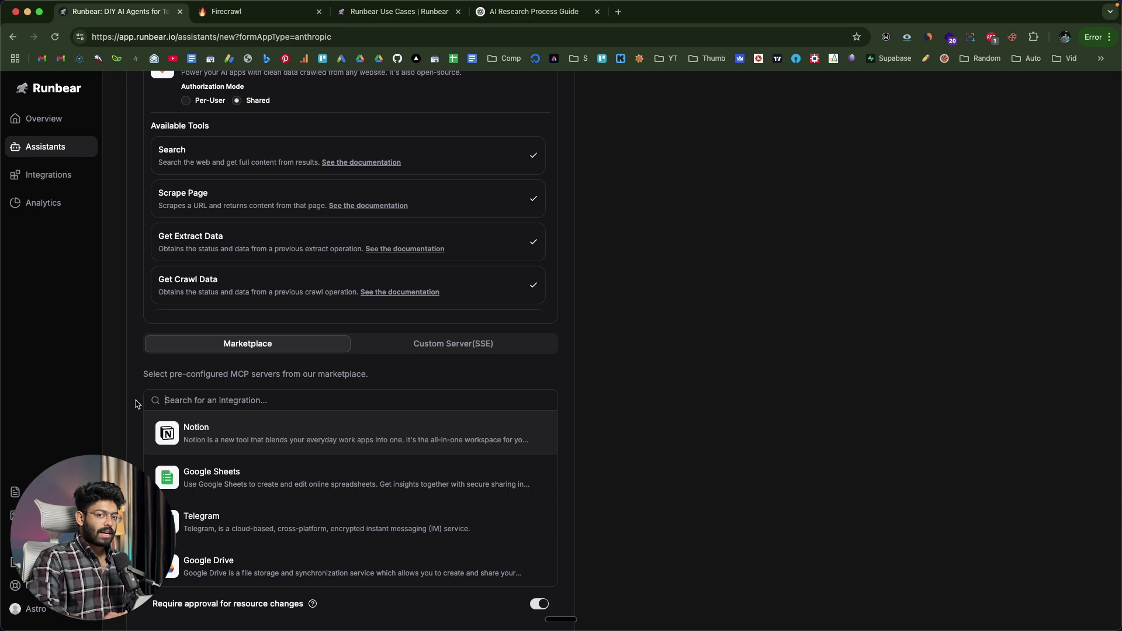
scroll(135, 404, "down", 1)
scroll(135, 404, "down", 1)
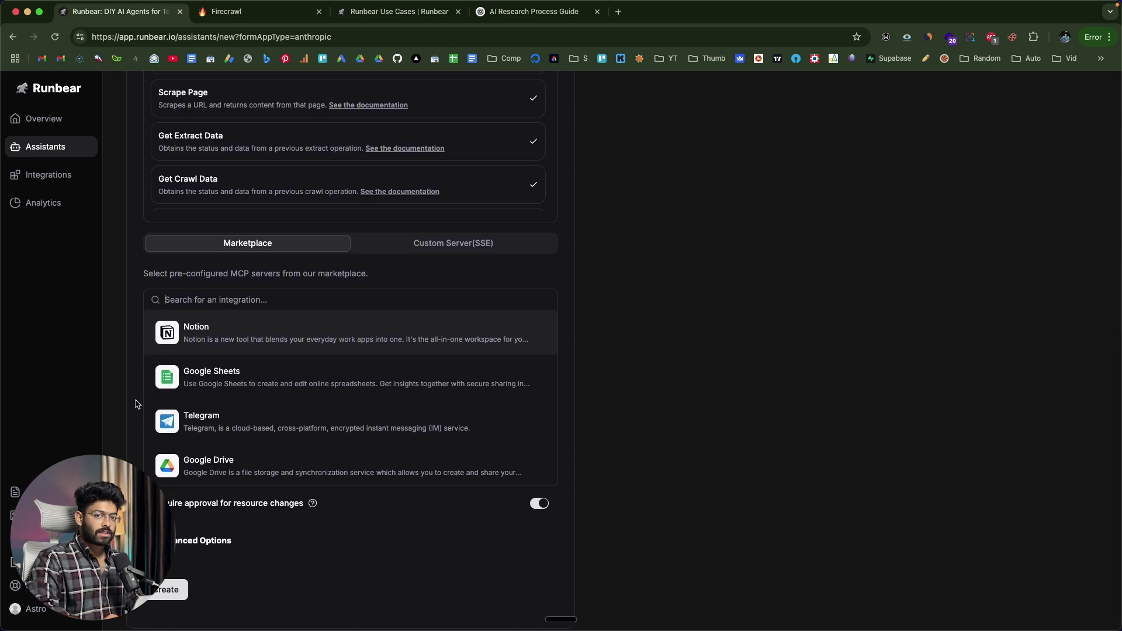
scroll(215, 388, "down", 3)
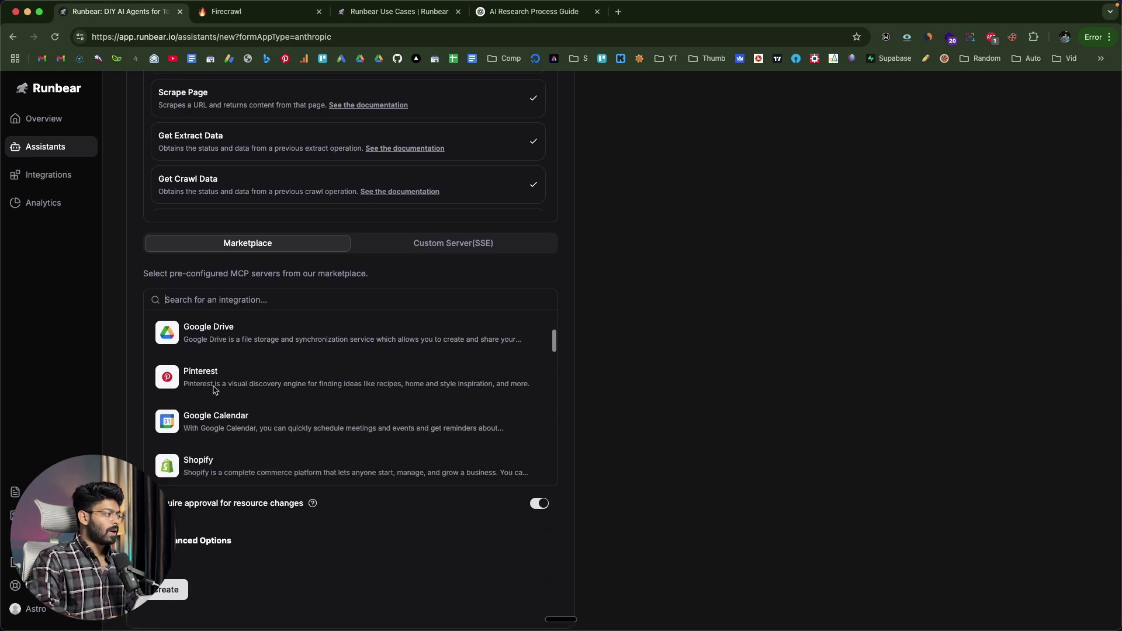
scroll(272, 370, "down", 6)
scroll(270, 380, "up", 9)
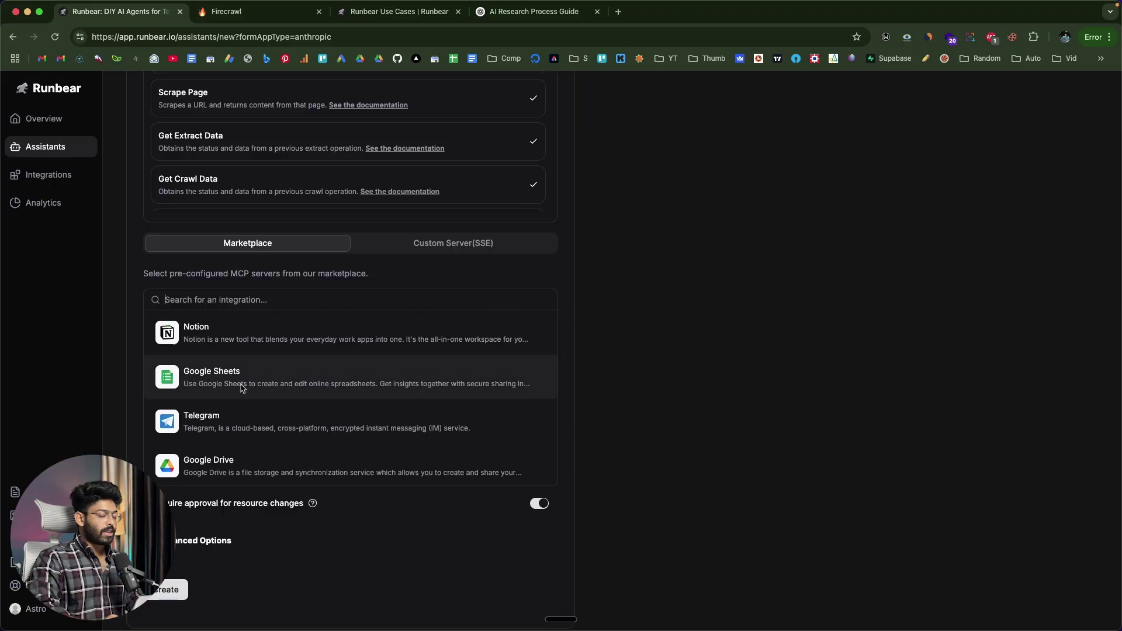
left_click(171, 338)
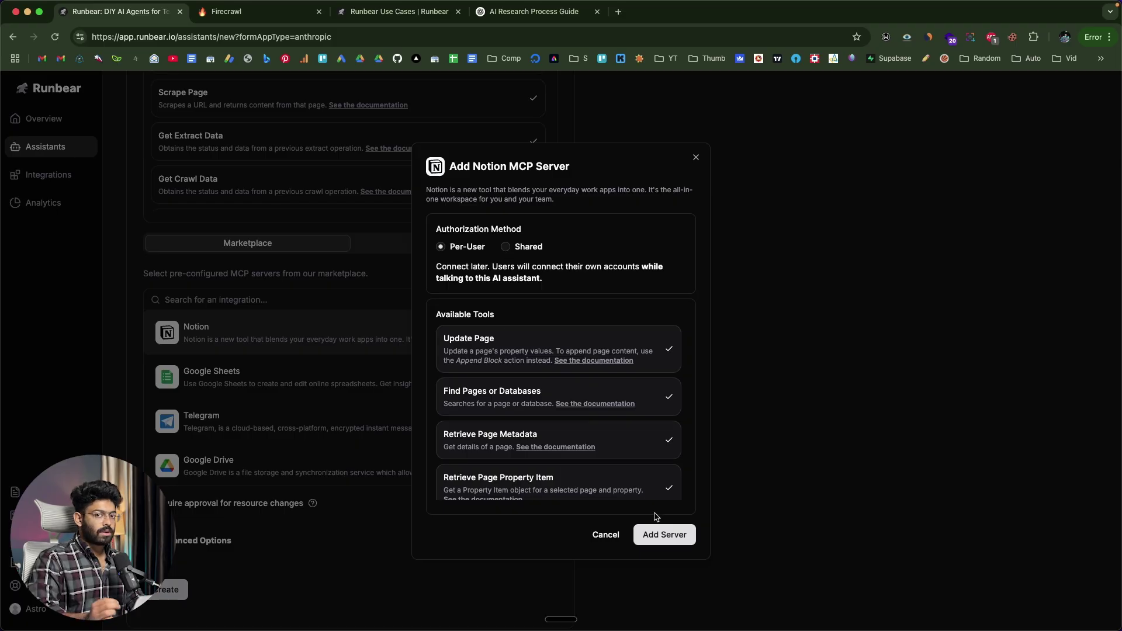
left_click(696, 158)
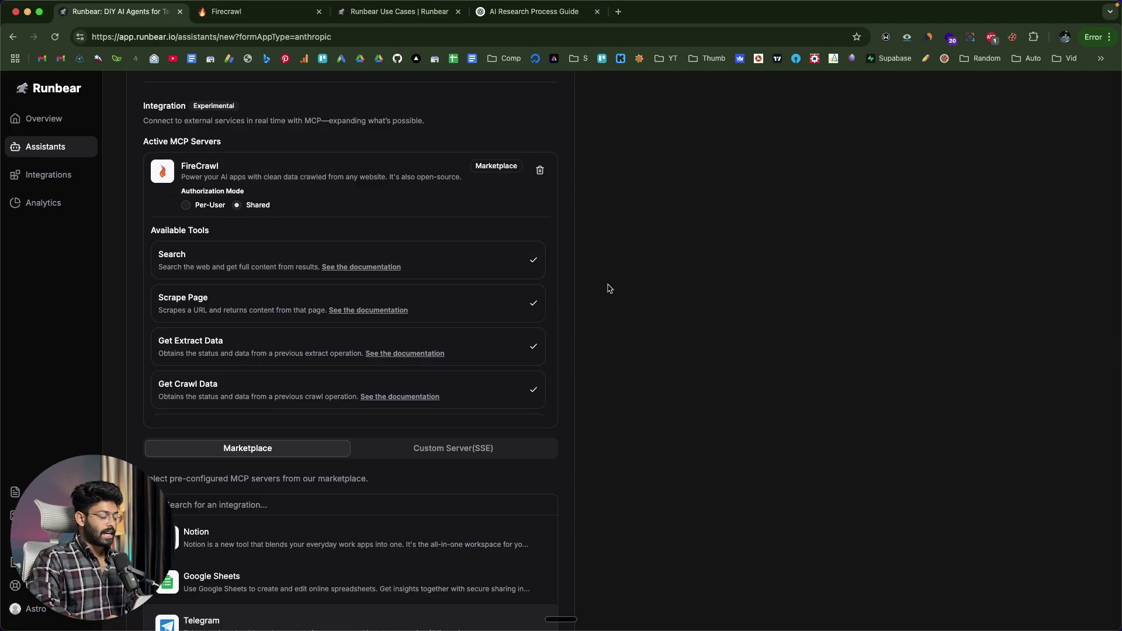
Create the HelperPro assistant and choose Slack as the platform to connect it to.
scroll(609, 288, "down", 4)
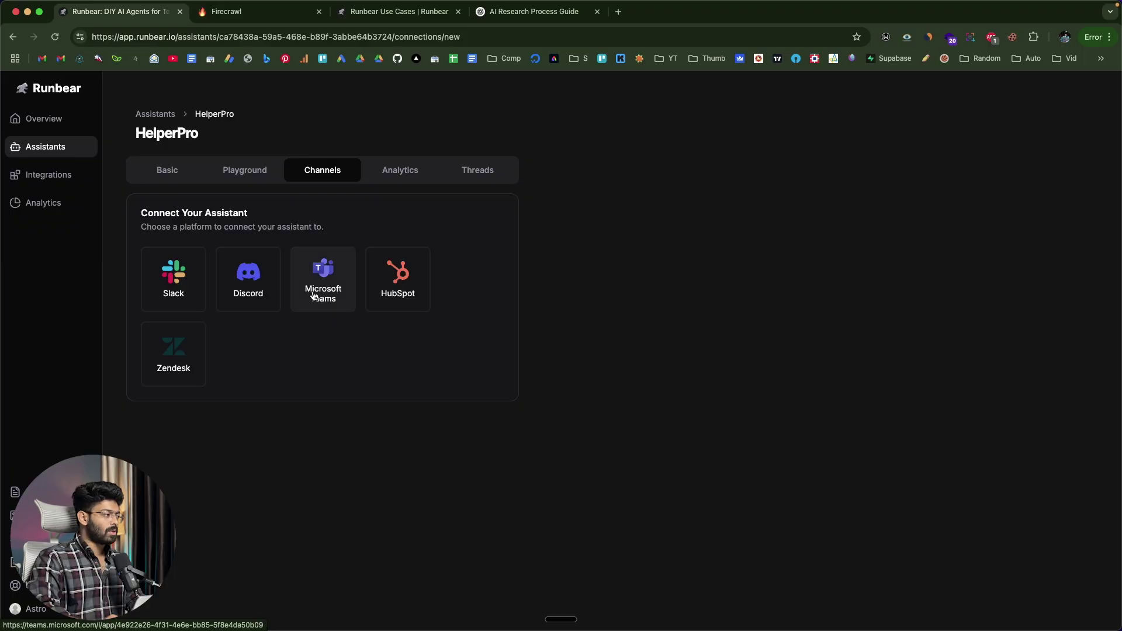
left_click(188, 292)
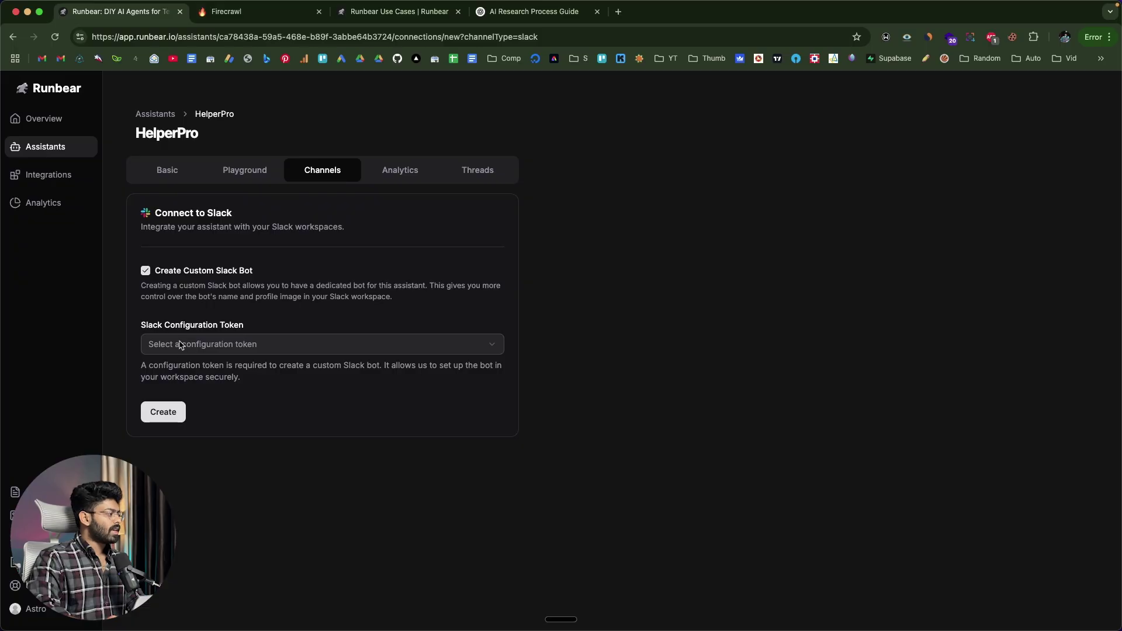
Start adding a new Slack configuration token for the custom bot and open Slack's Your Apps page from the token guide.
left_click(231, 348)
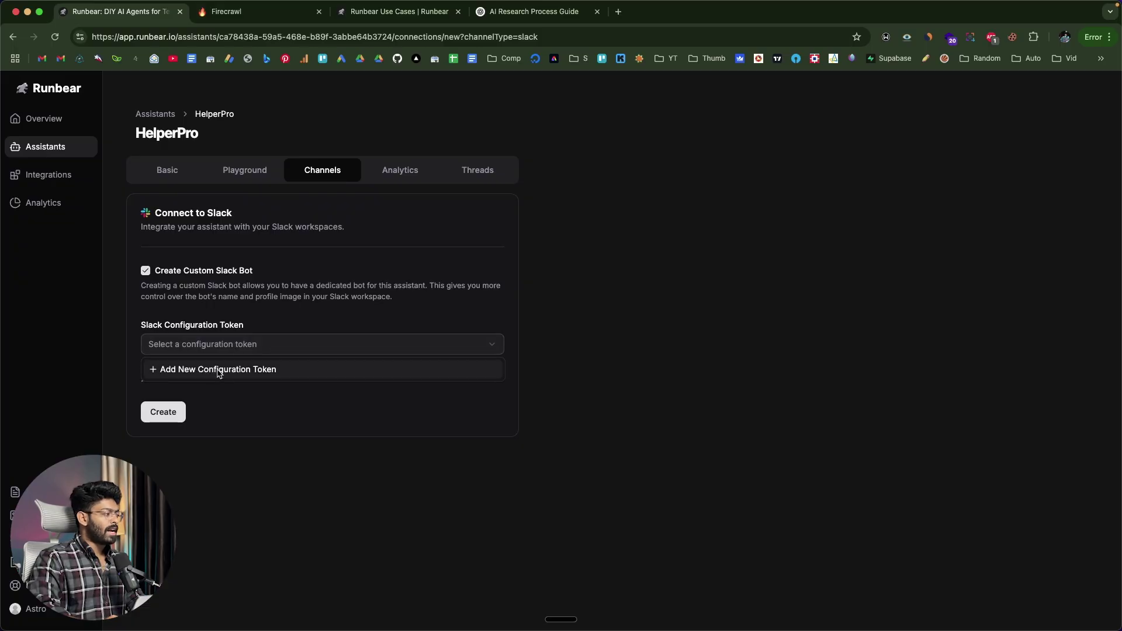
left_click(219, 374)
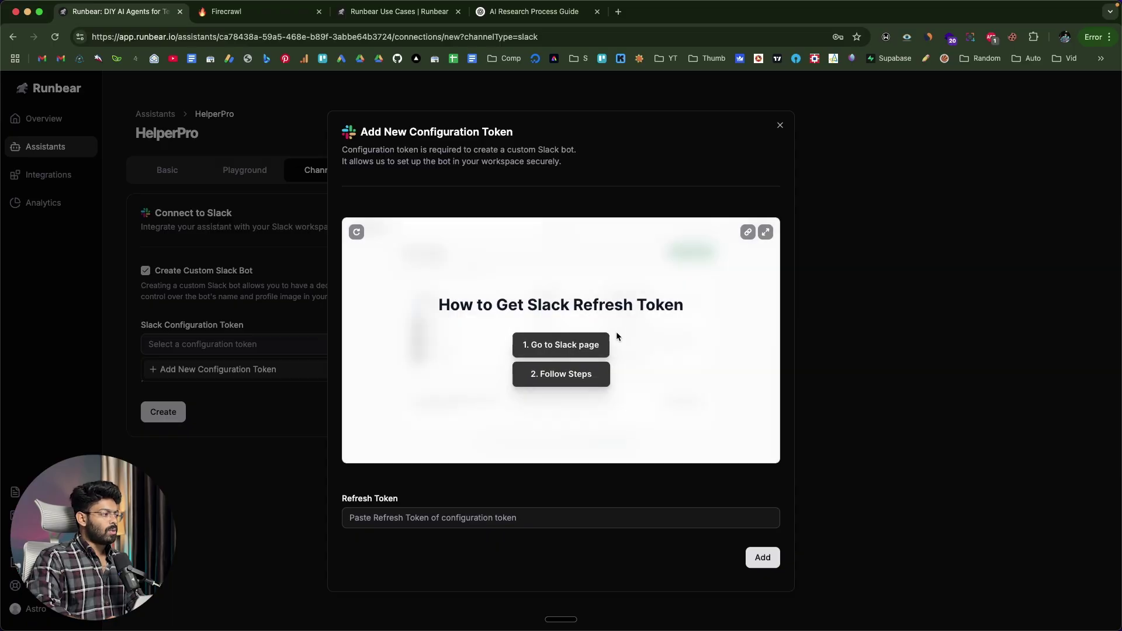
left_click(592, 345)
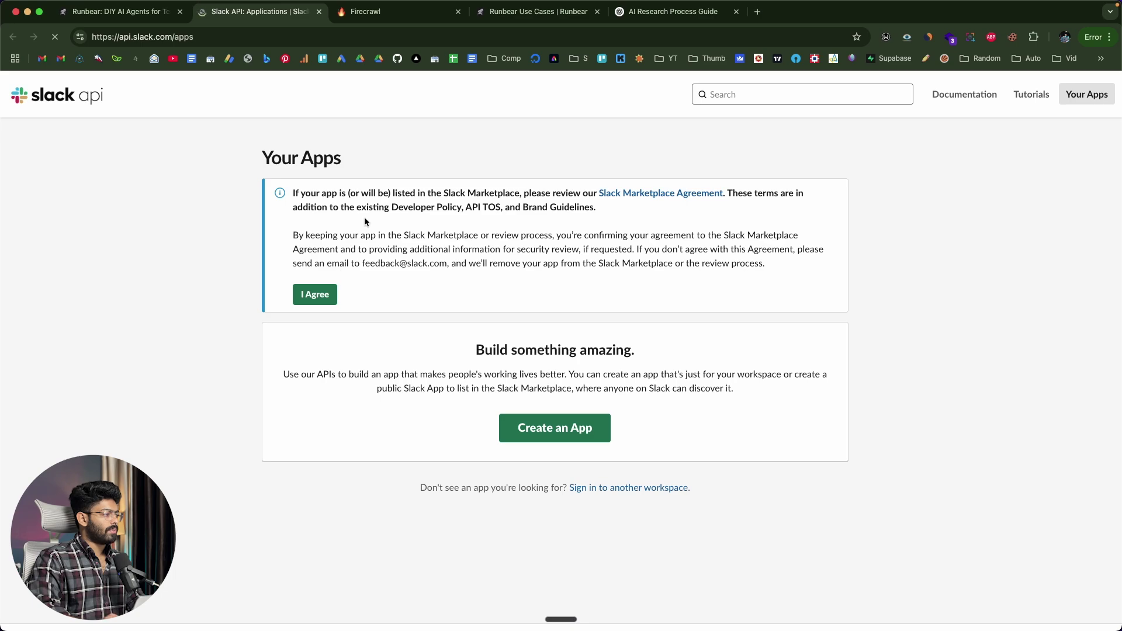
Generate an app configuration token for the Astro workspace on Slack's Your Apps page.
left_click(799, 513)
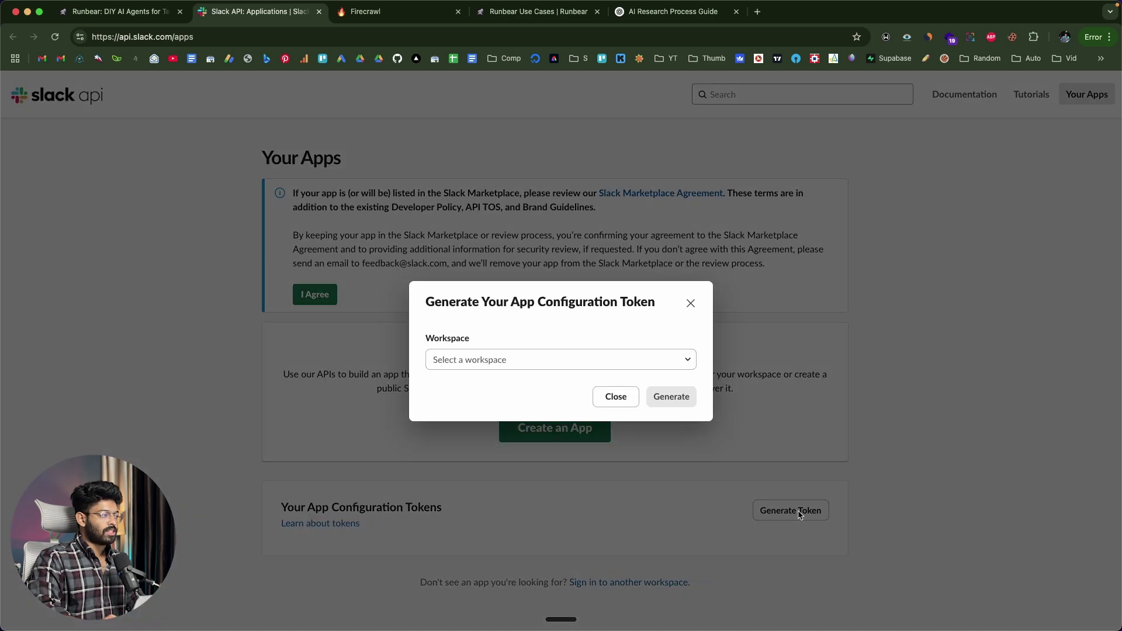
left_click(553, 366)
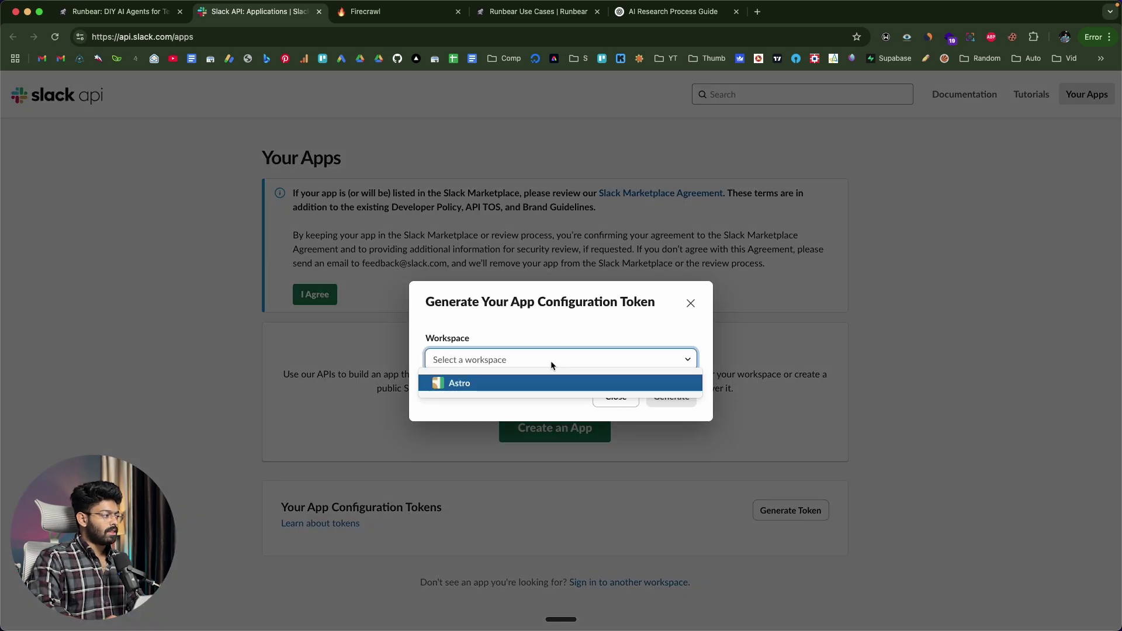
left_click(504, 384)
left_click(672, 397)
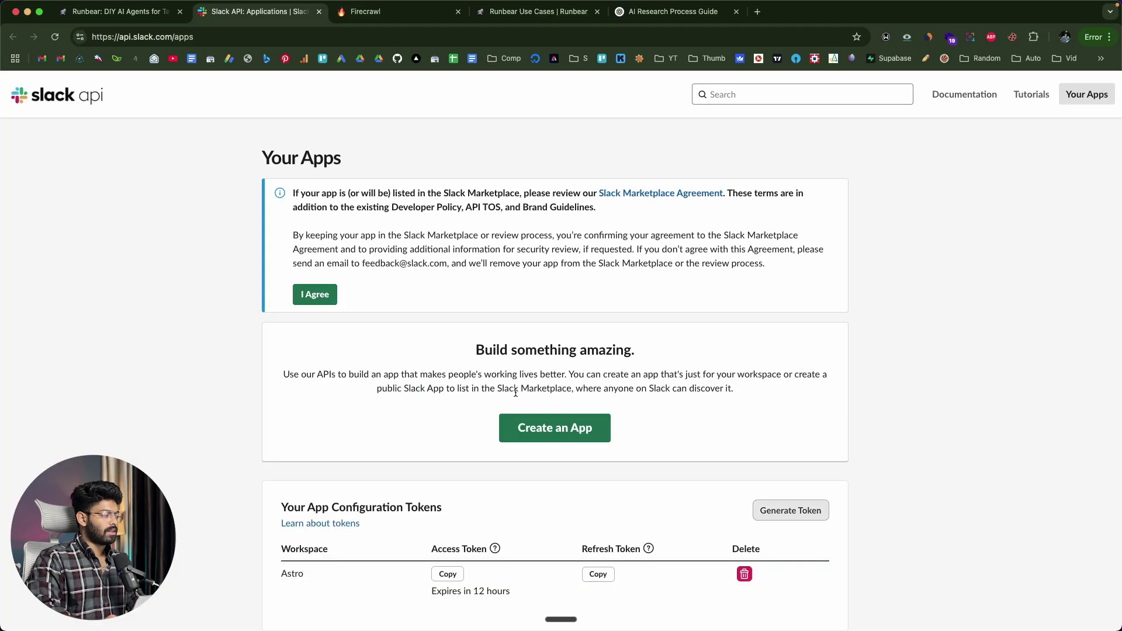
Copy the Astro refresh token, return to Runbear, paste it into the Refresh Token field and add the configuration token.
scroll(257, 391, "down", 3)
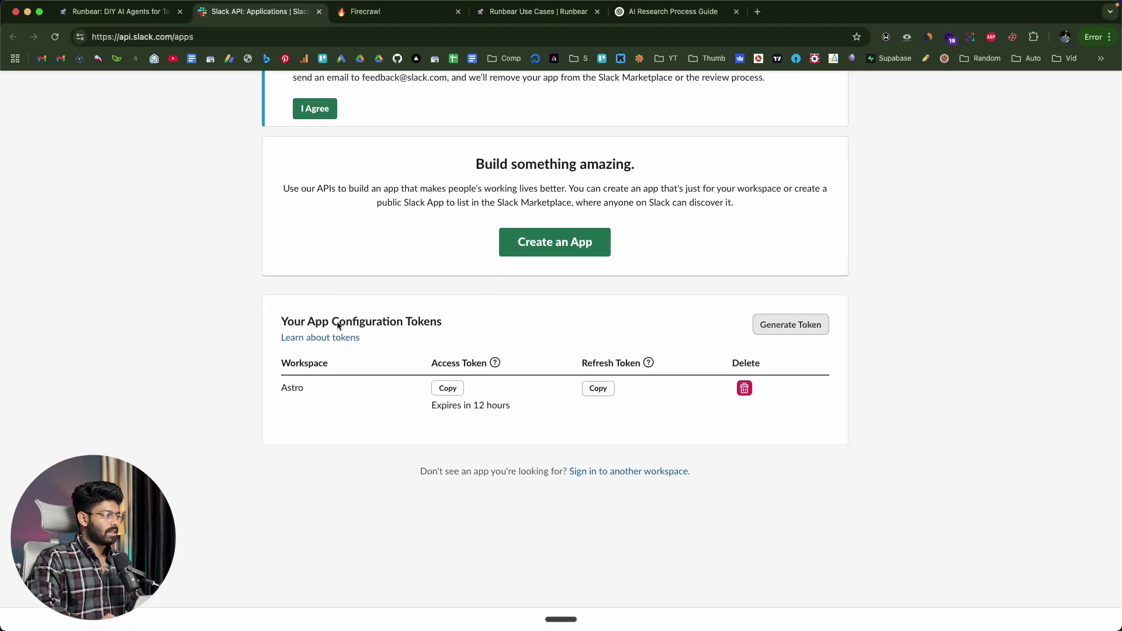
left_click(114, 11)
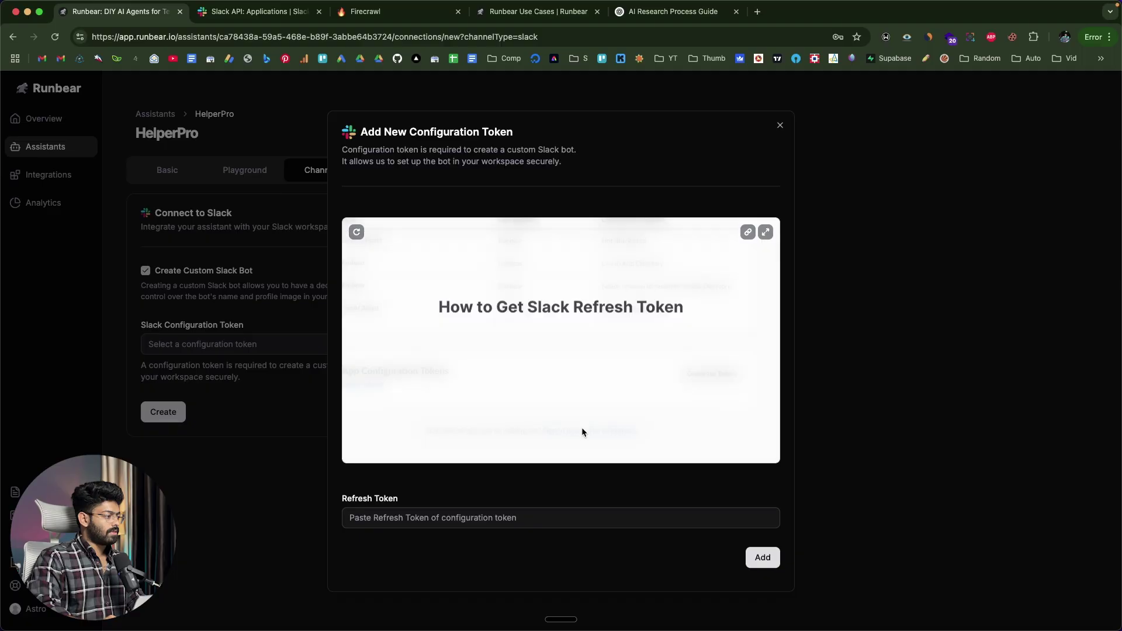
left_click(462, 518)
key("super+v")
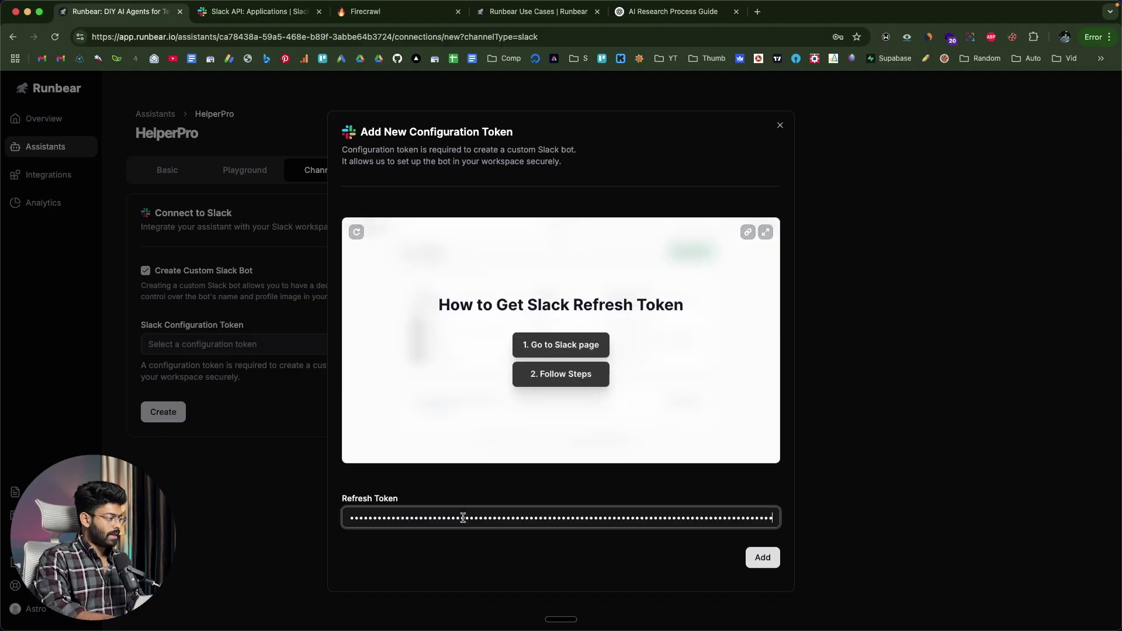
left_click(763, 557)
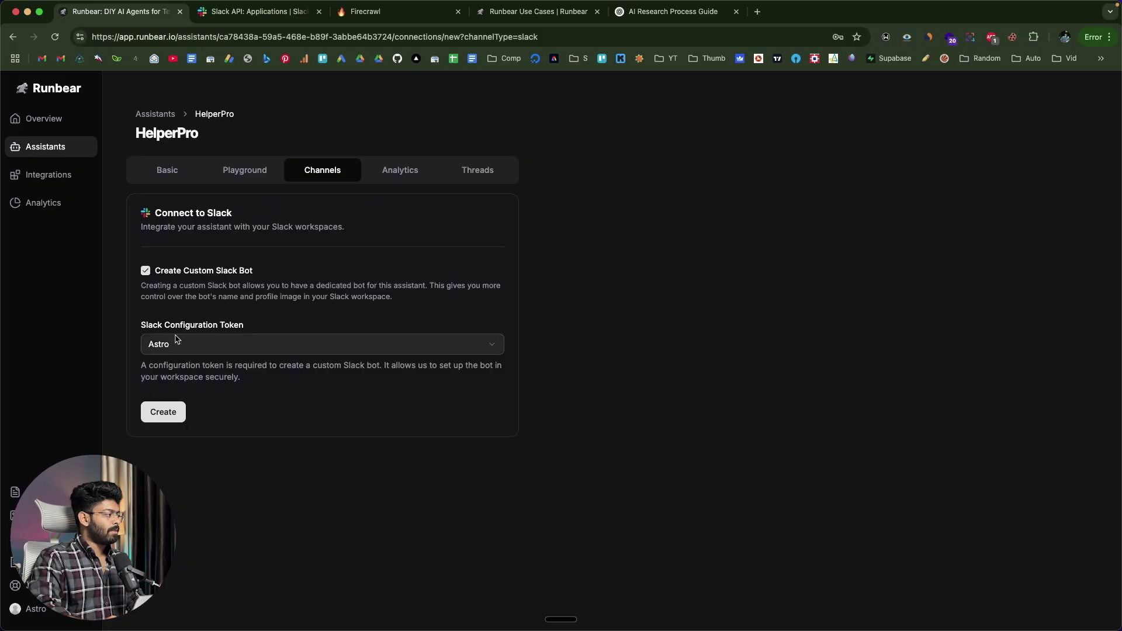
Create the custom Slack bot with the Astro configuration token and allow HelperPro to access the Astro workspace.
left_click(191, 343)
left_click(209, 348)
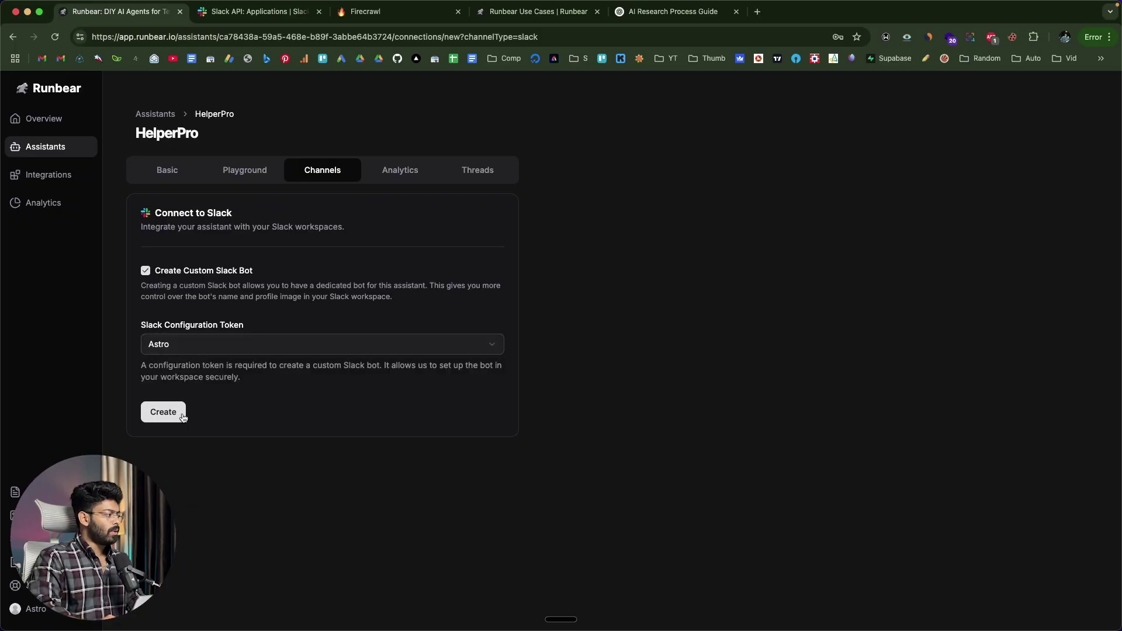
left_click(163, 413)
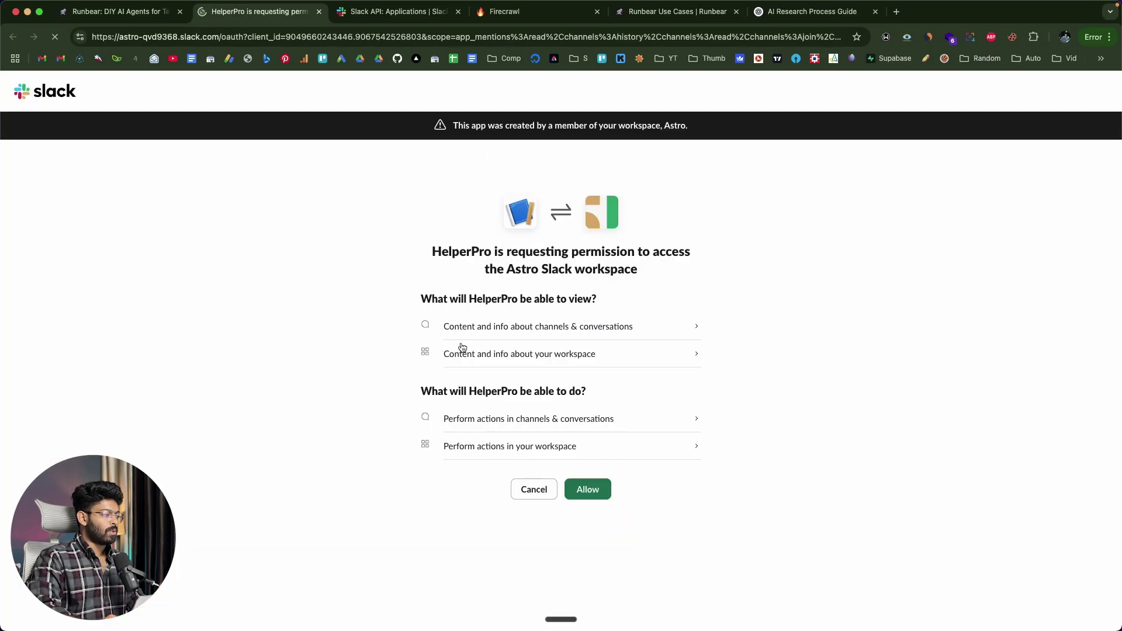
left_click(593, 490)
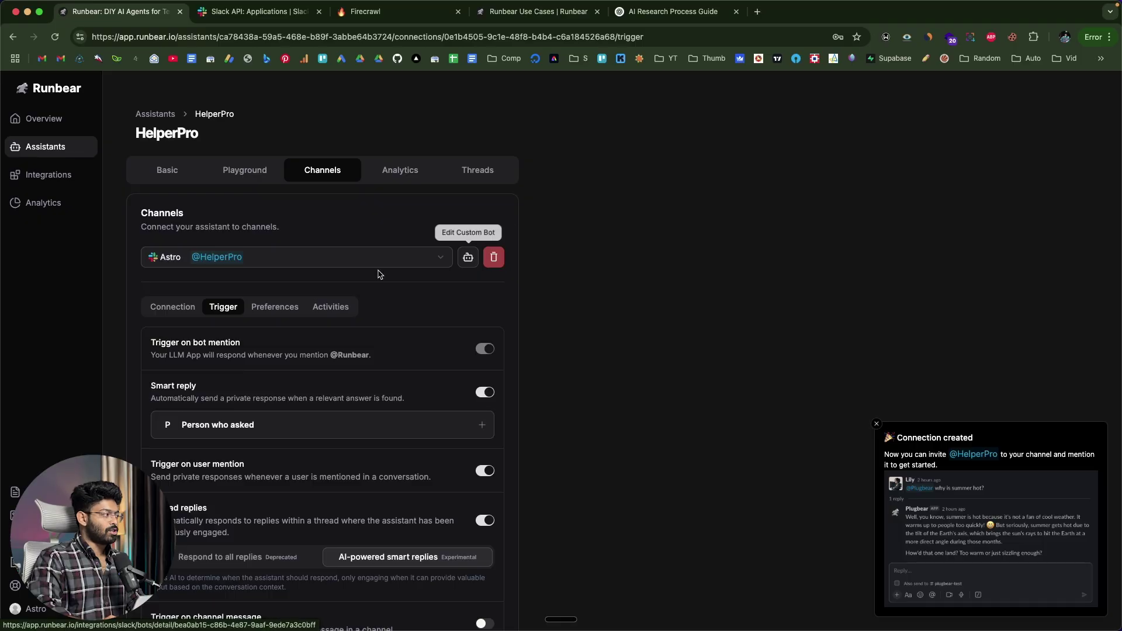
Look through HelperPro's trigger settings, then switch to Slack and open the HelperPro app's welcome message.
scroll(380, 275, "down", 5)
scroll(379, 275, "up", 5)
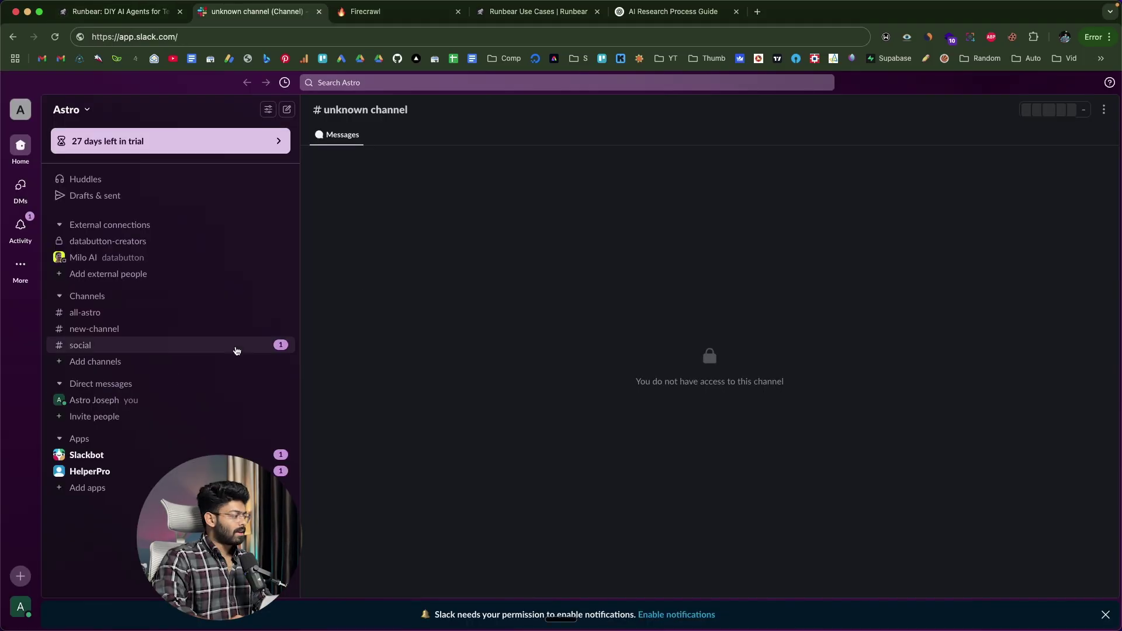
left_click(98, 479)
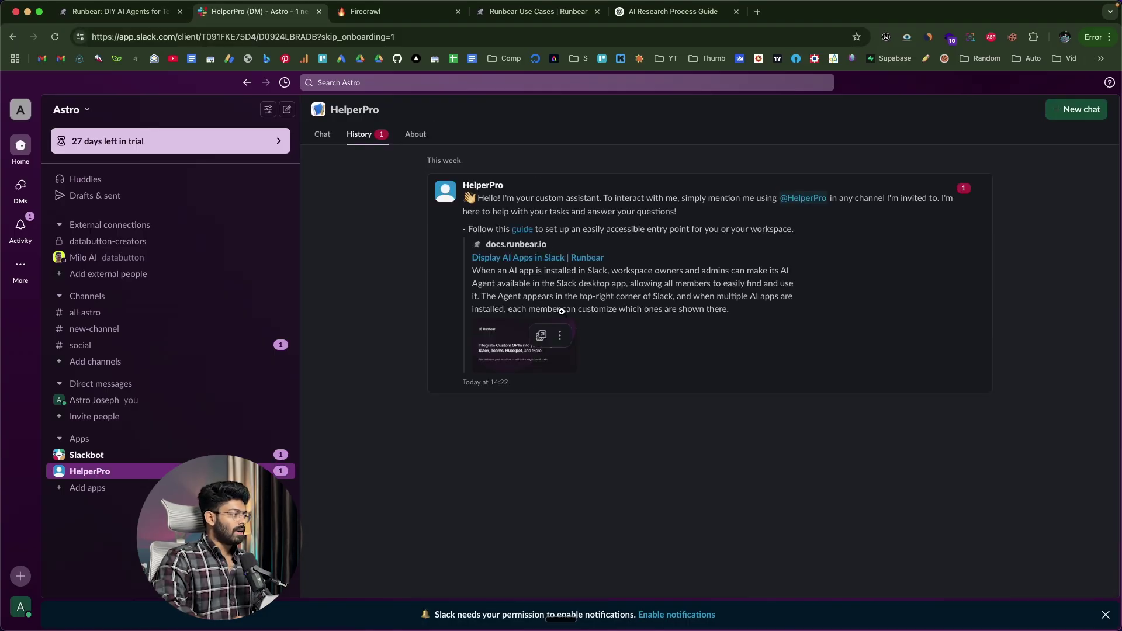
Create a blank public channel named demo in the Astro workspace and skip adding people.
left_click(112, 367)
left_click(234, 385)
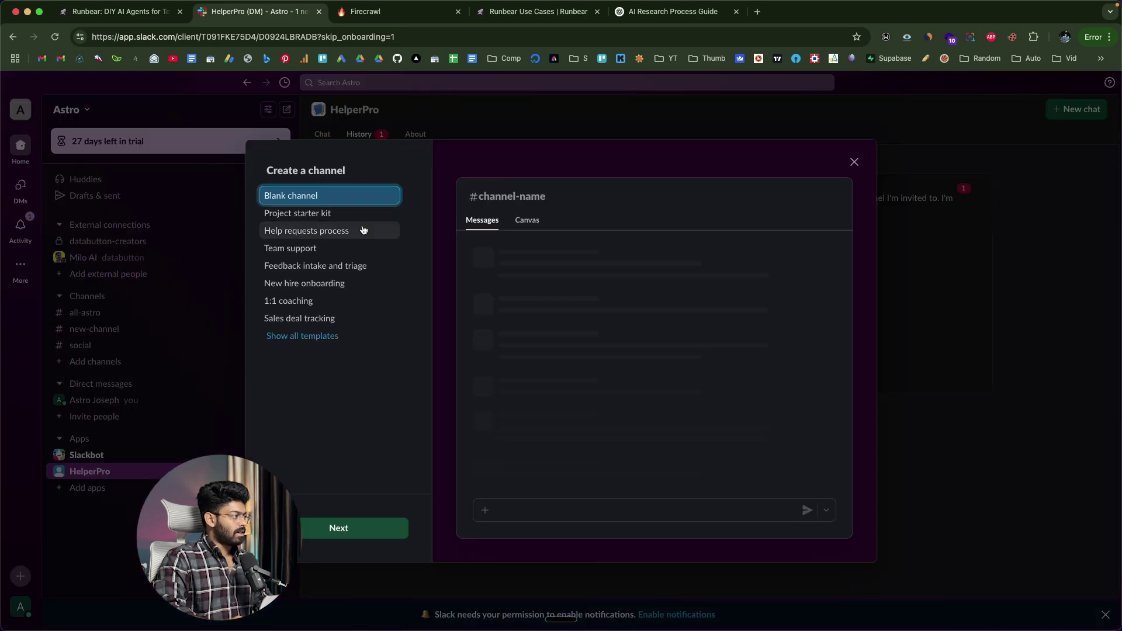
left_click(358, 531)
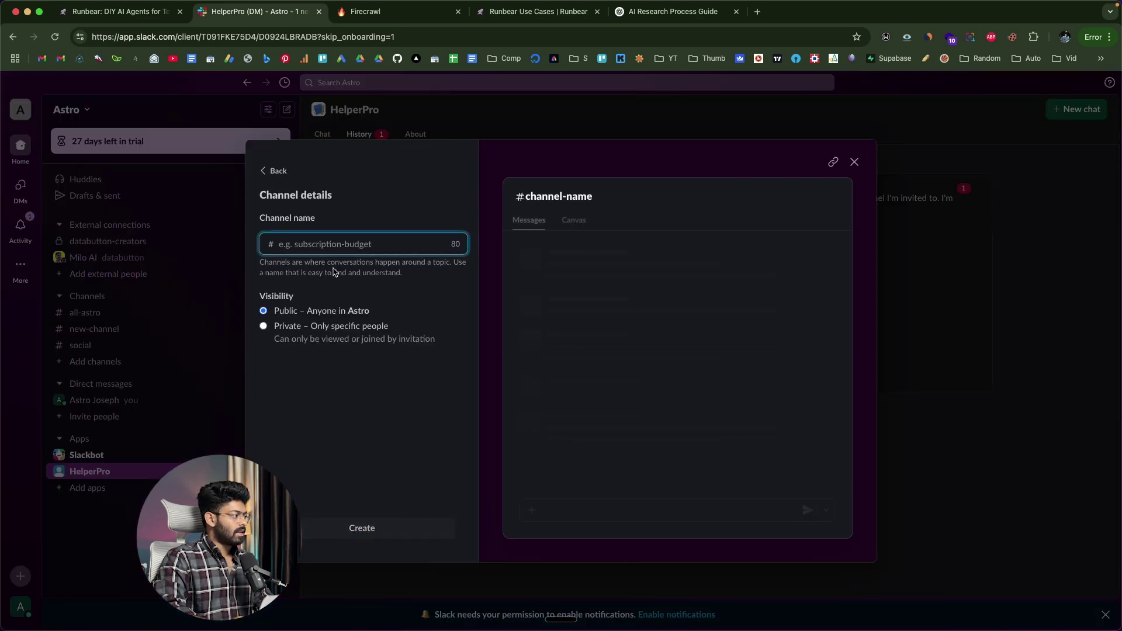
type("demo")
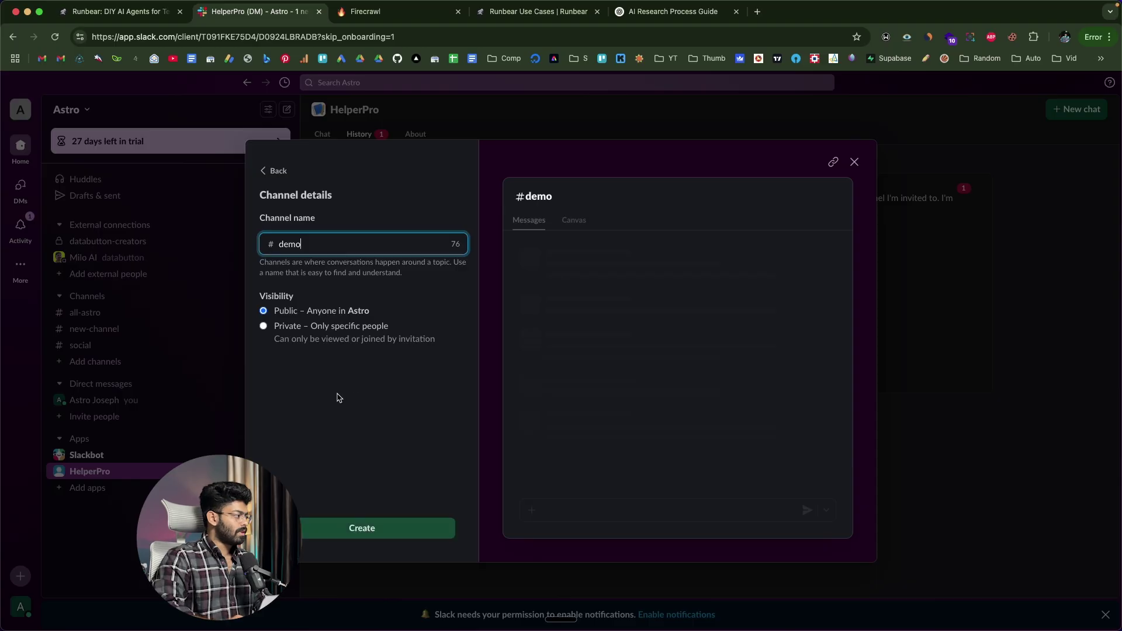
left_click(360, 528)
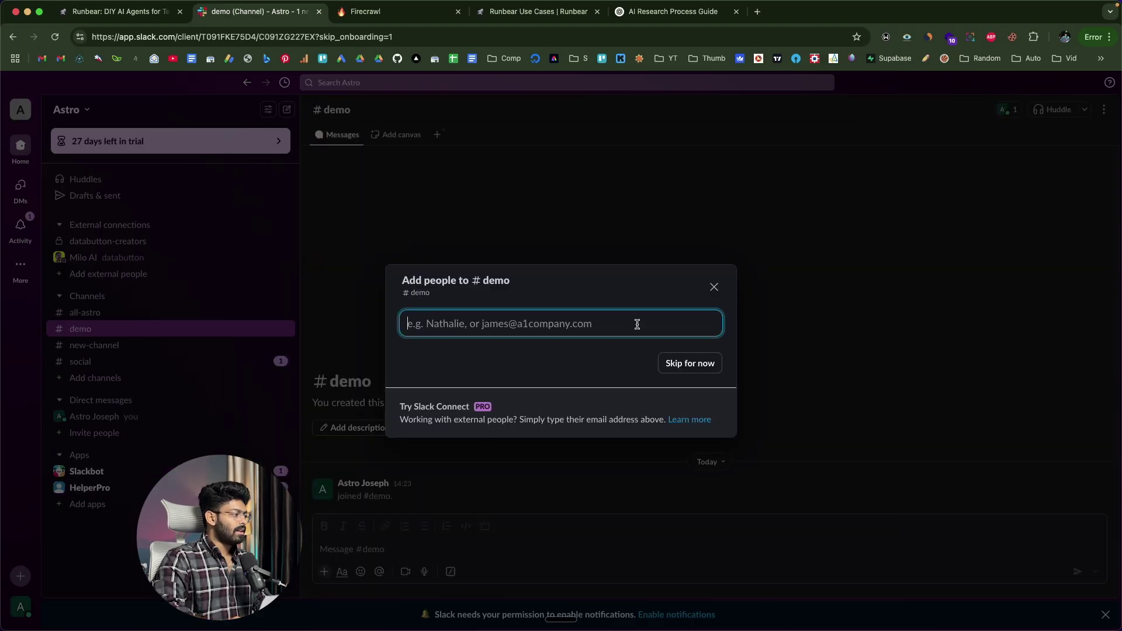
left_click(695, 363)
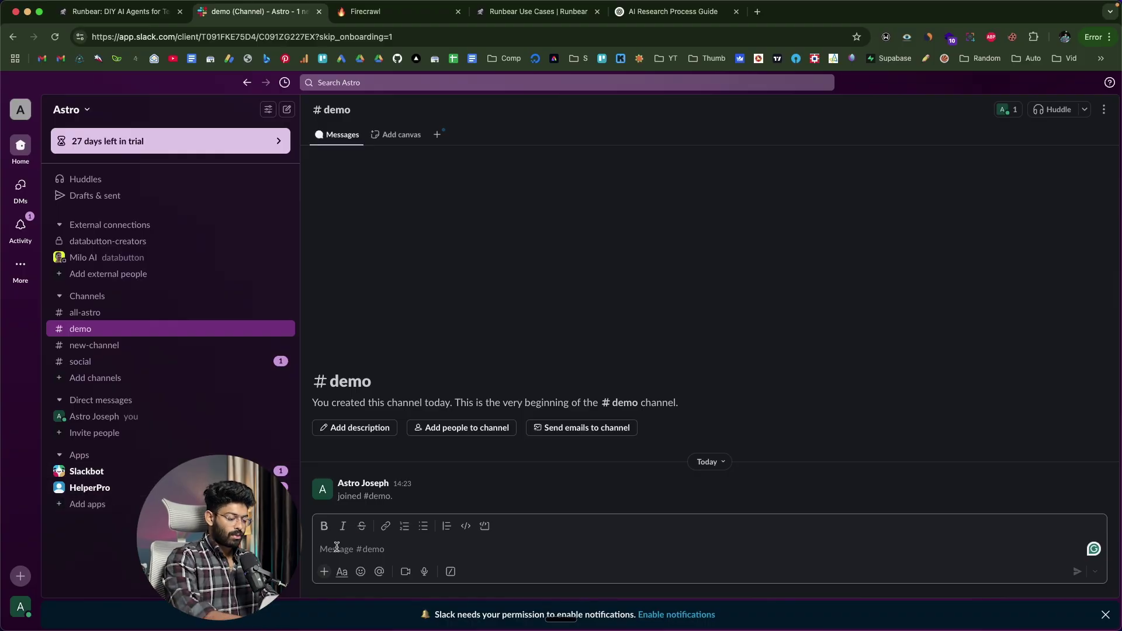
type("@")
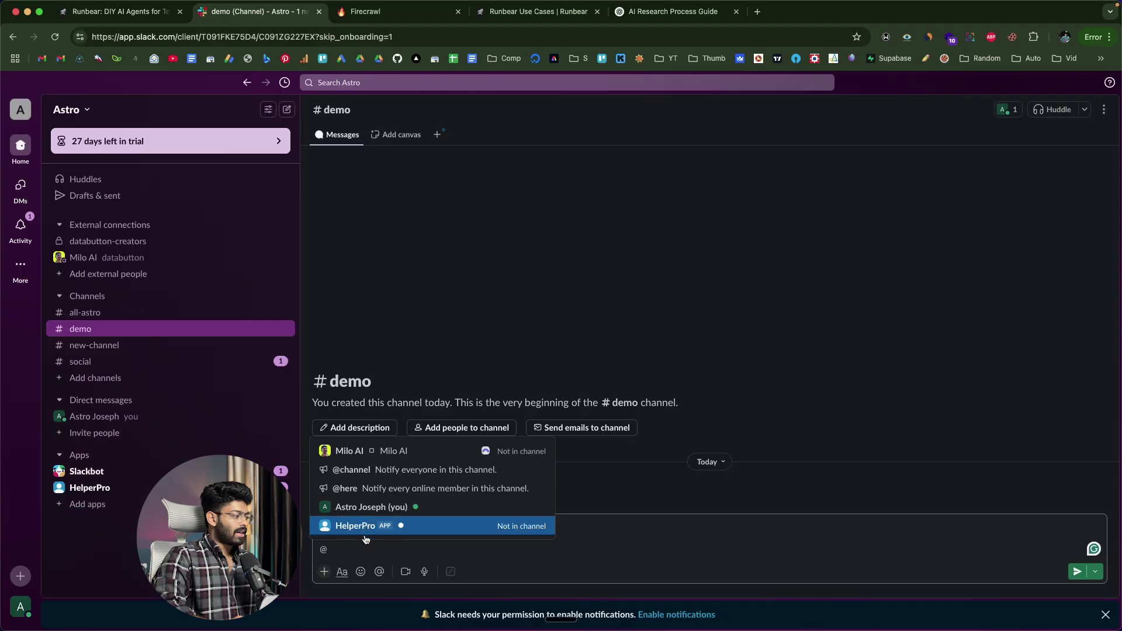
left_click(362, 528)
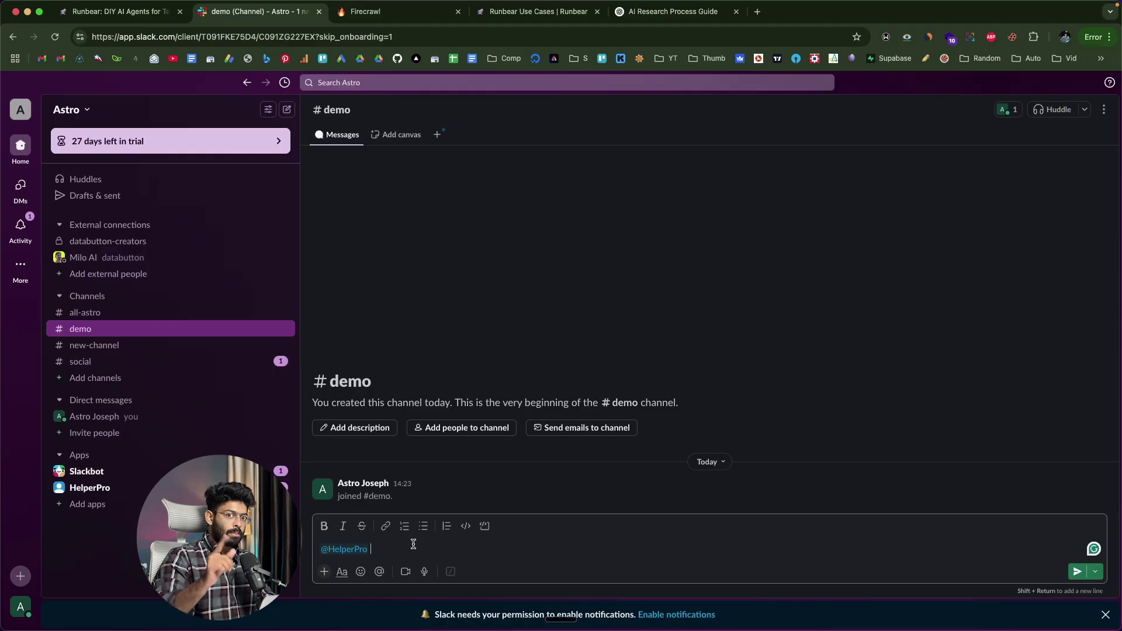
type("Hi")
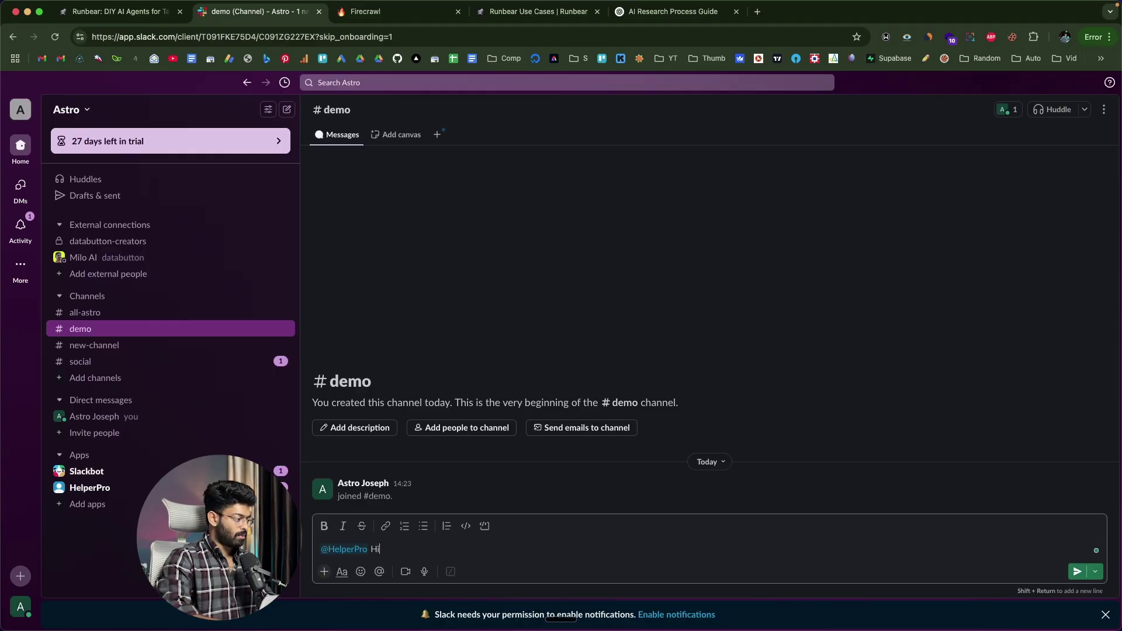
key("Return")
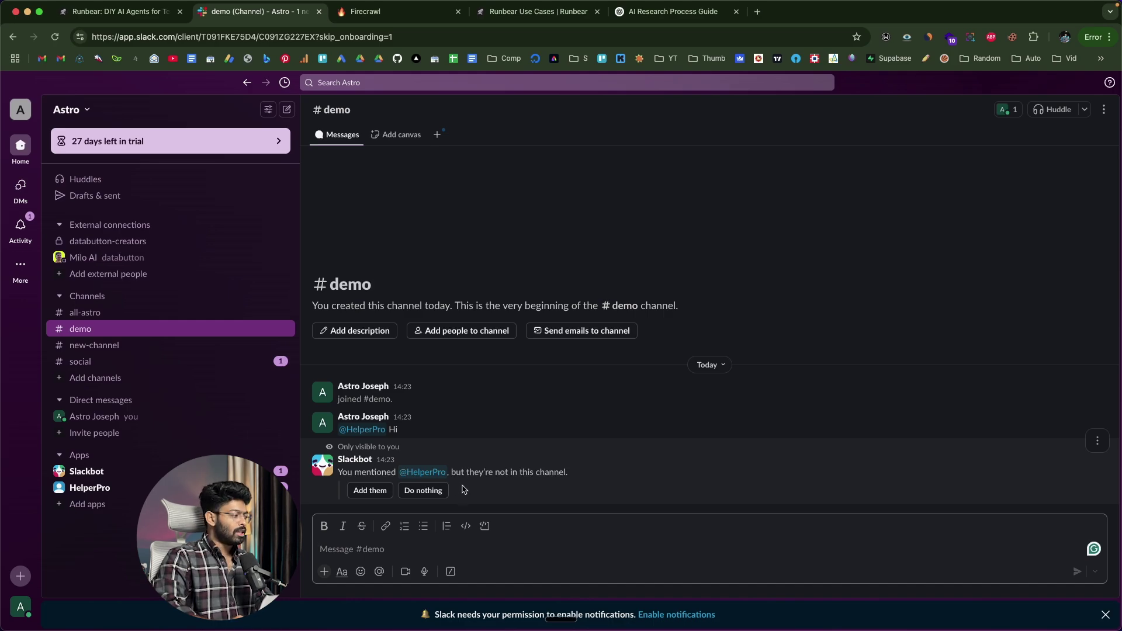
left_click(363, 493)
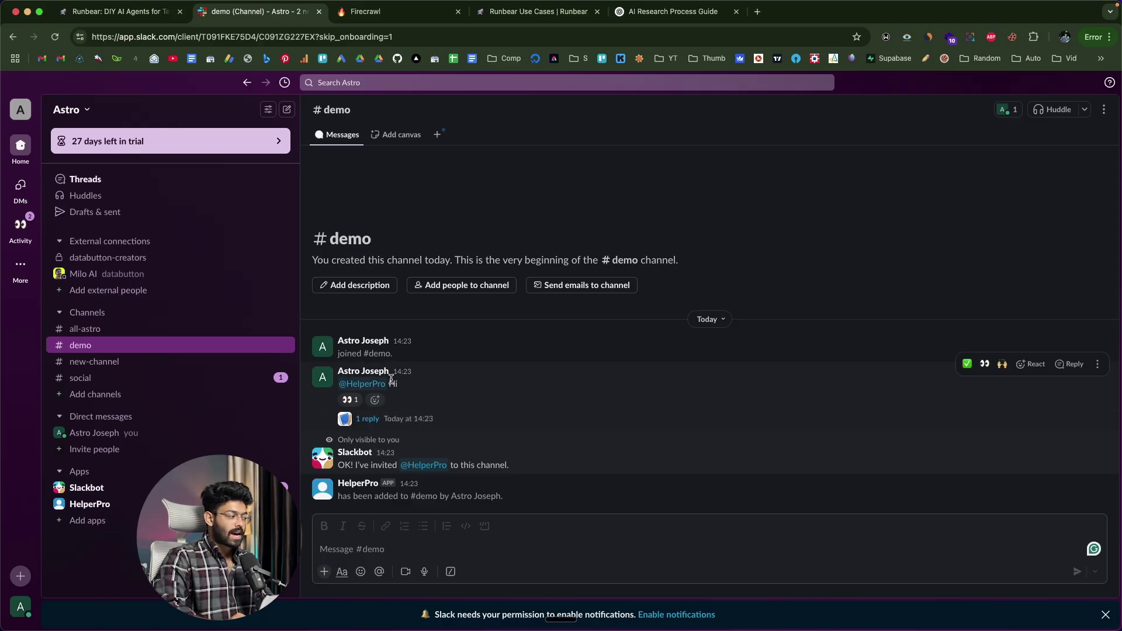
Open the thread under the "Hi" message, read HelperPro's reply and close the thread.
mouse_move(353, 403)
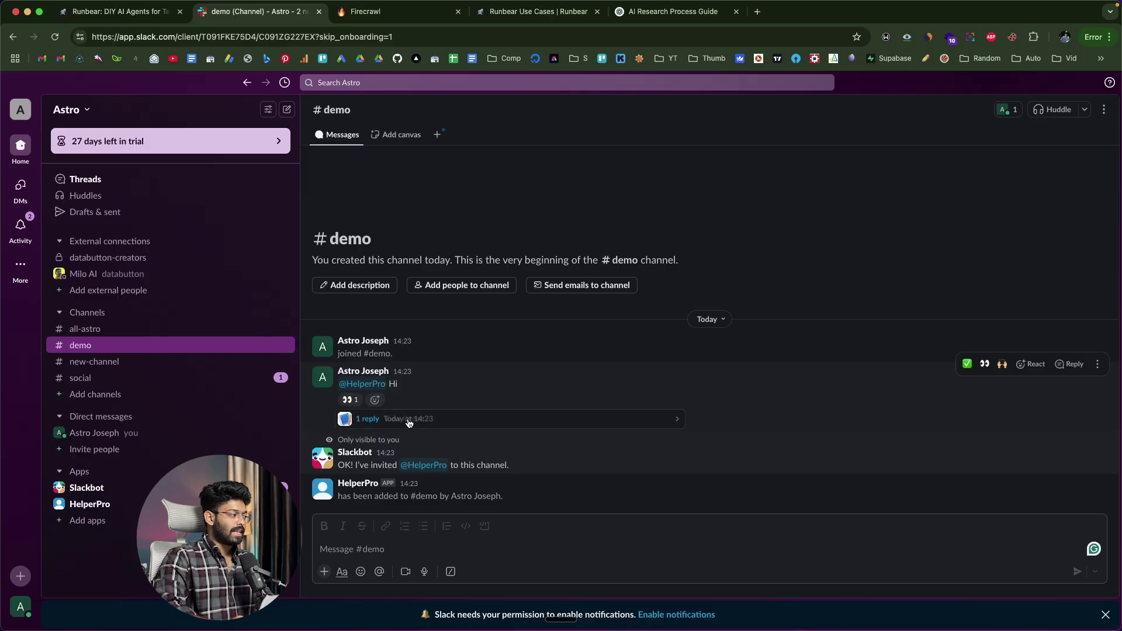
left_click(367, 419)
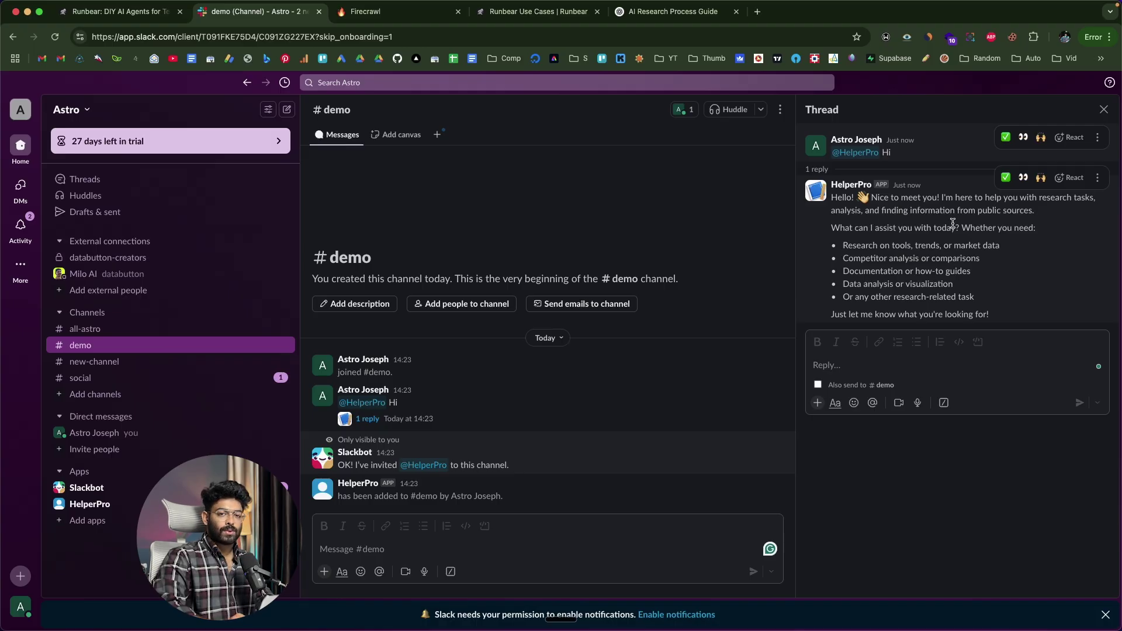
left_click(1103, 109)
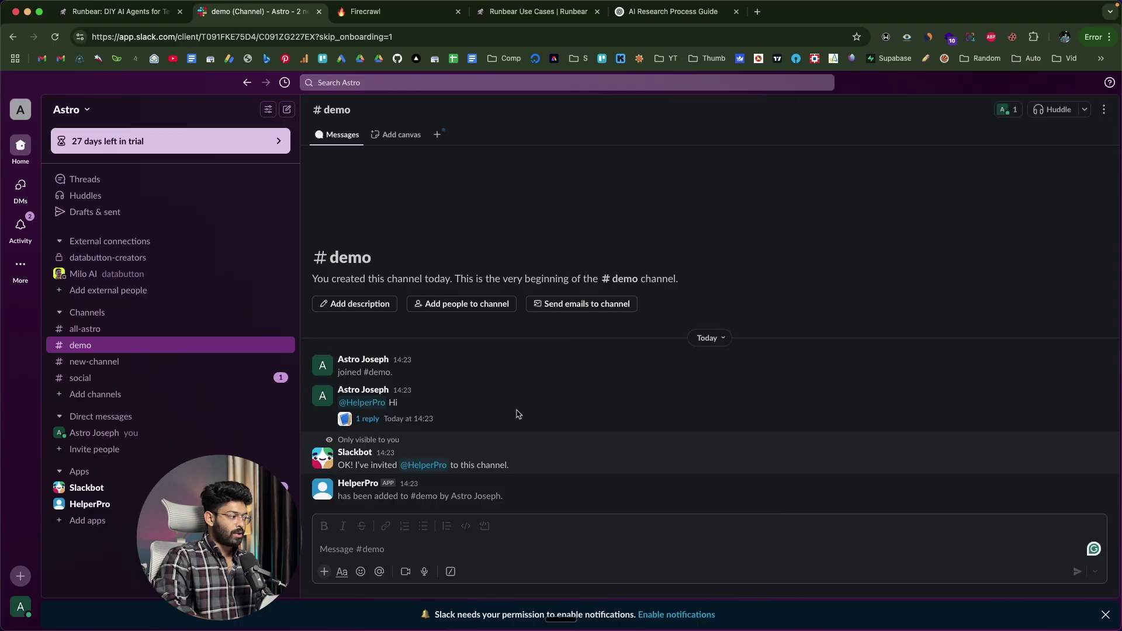
left_click(339, 552)
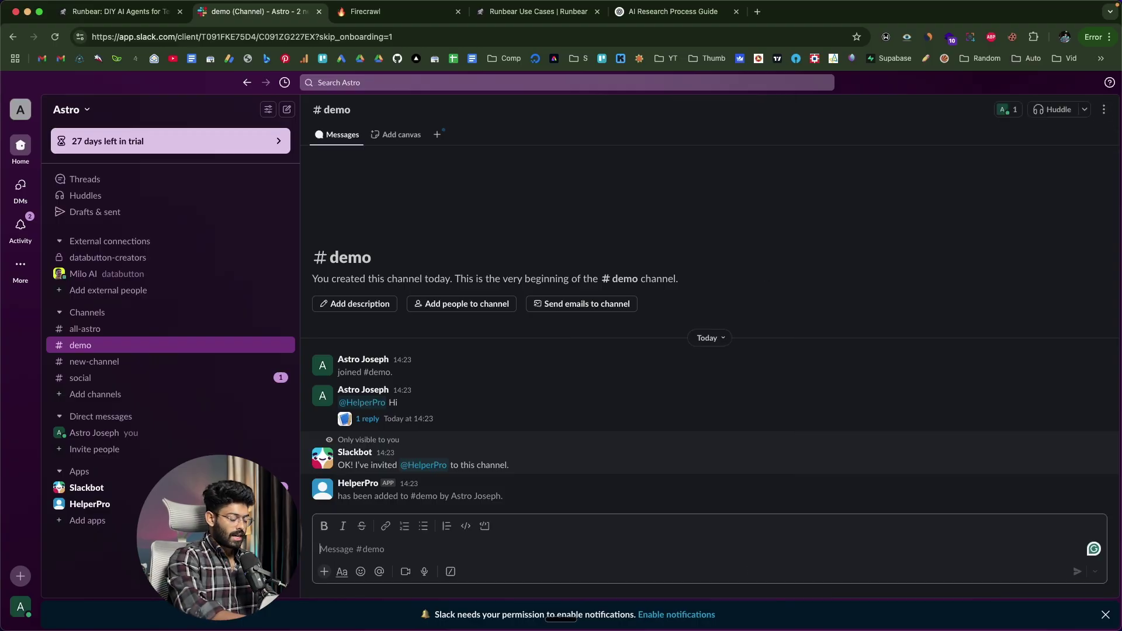
type("@help")
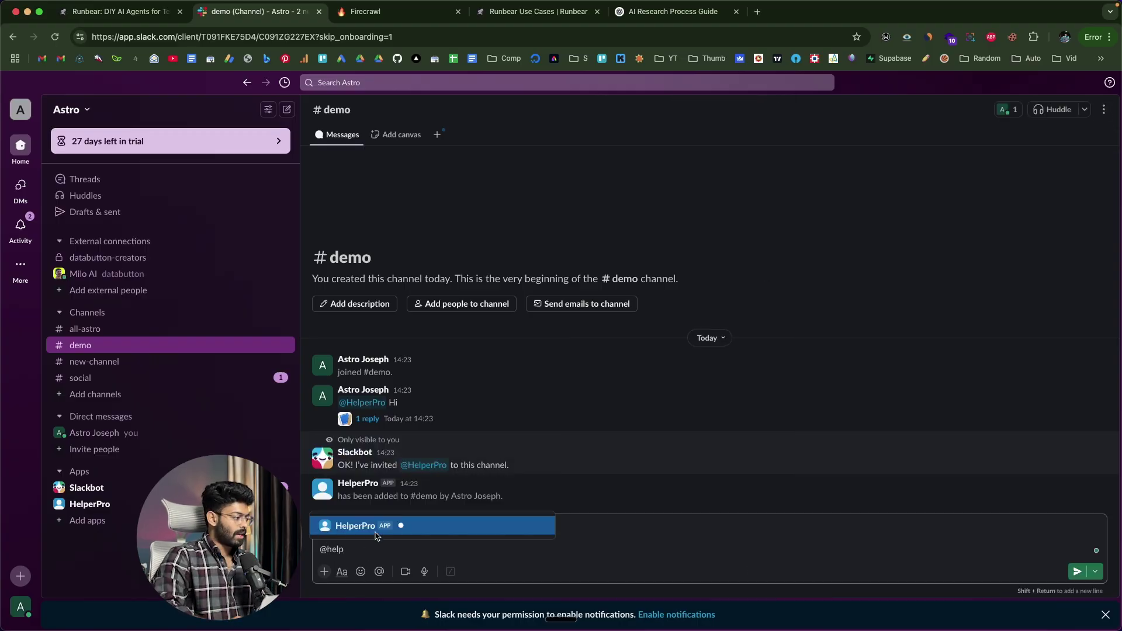
left_click(376, 533)
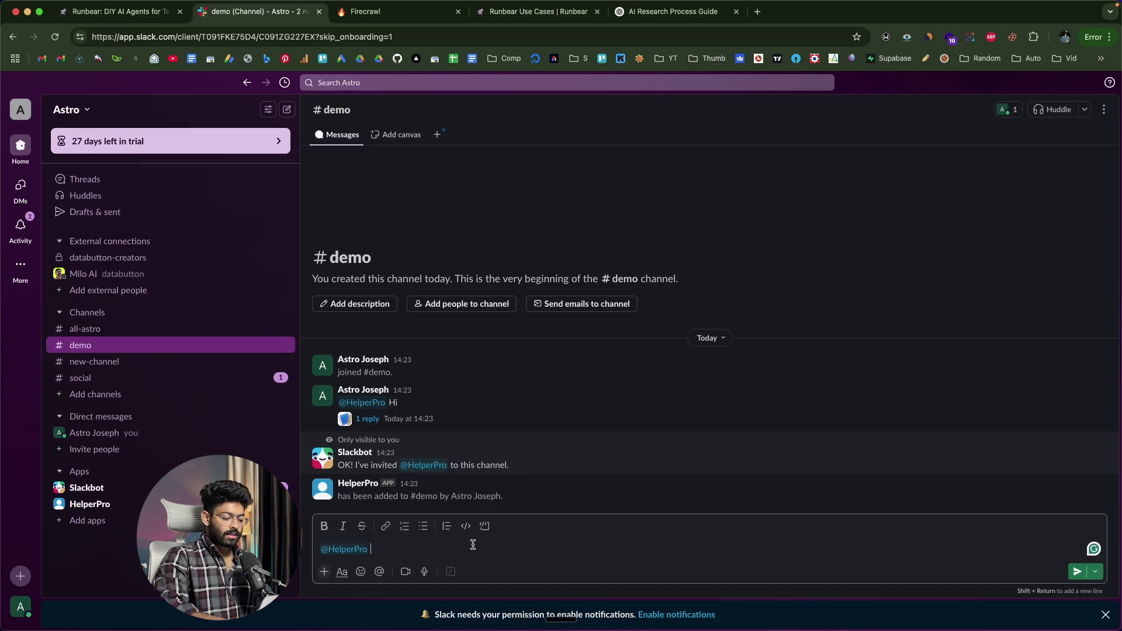
type("can you please refer to")
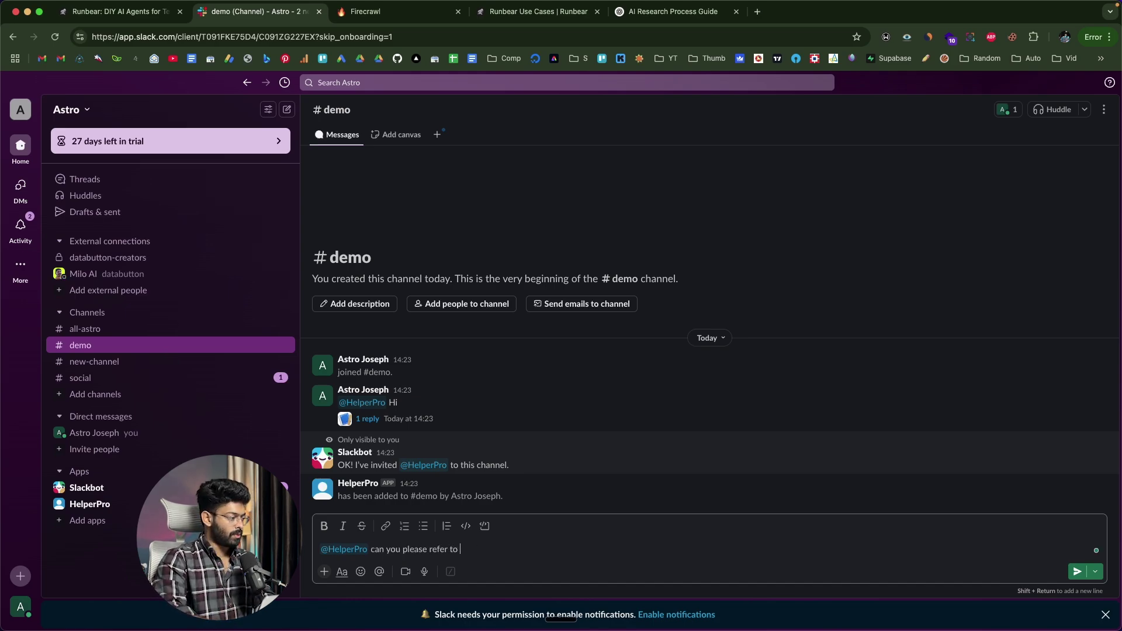
type("https://artificialanalysis.ai/models")
type("a")
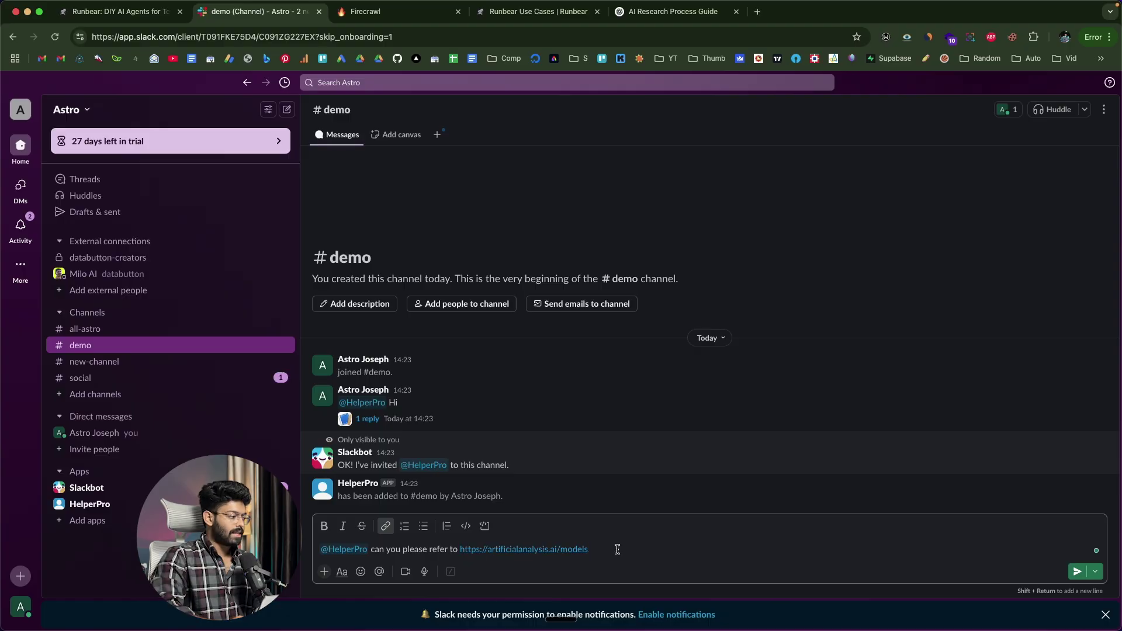
type("nd summarize al")
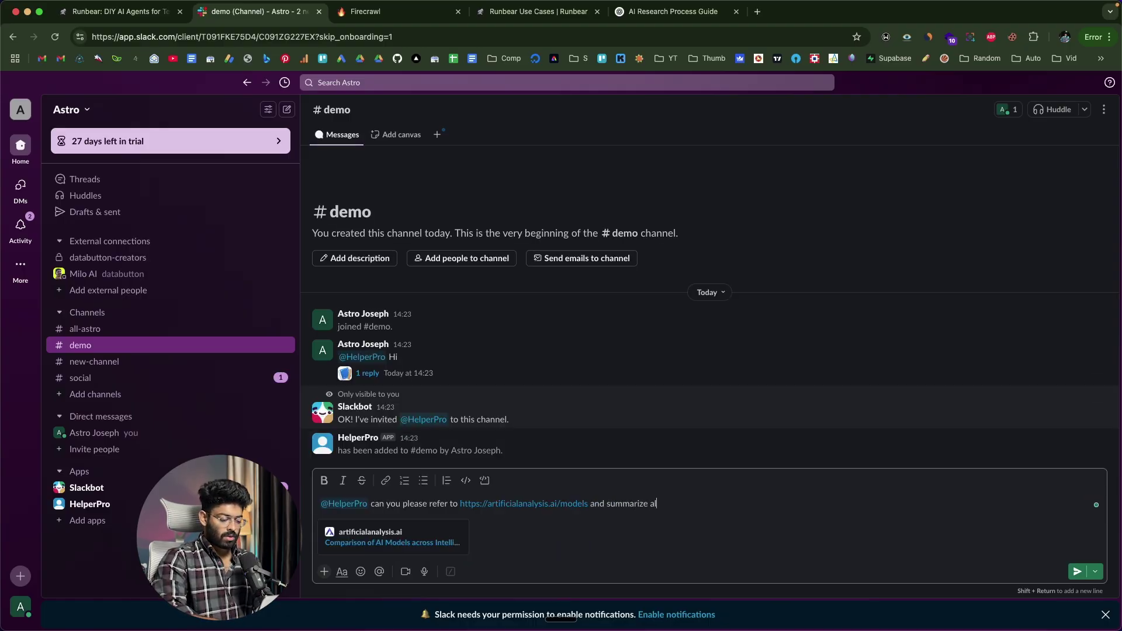
type("l the key poi")
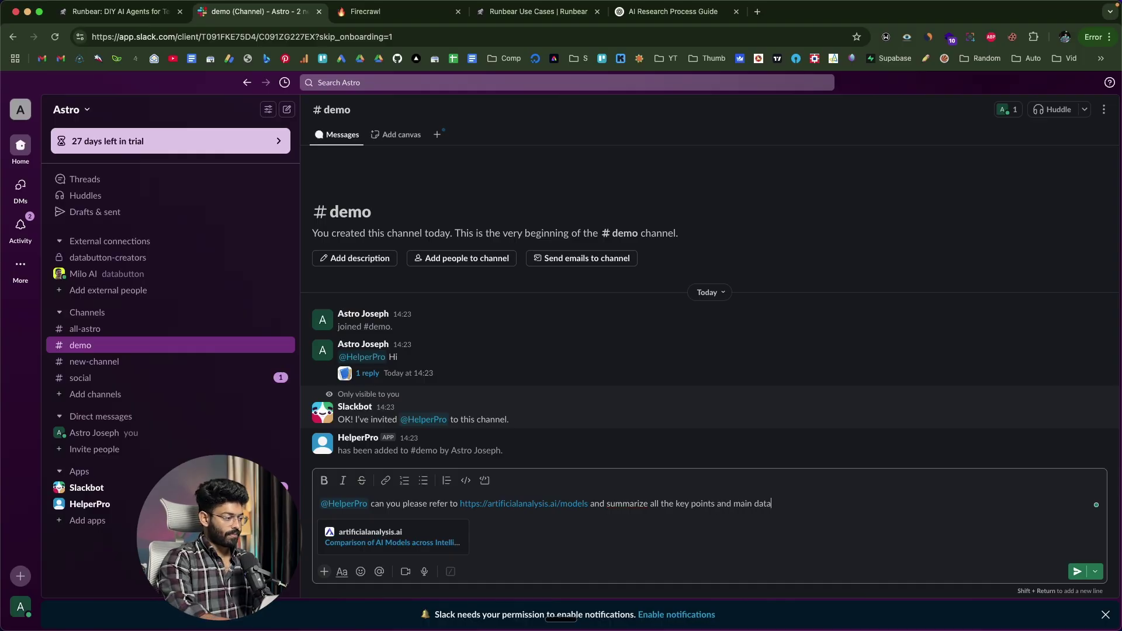
type("nts and main data")
key("Return")
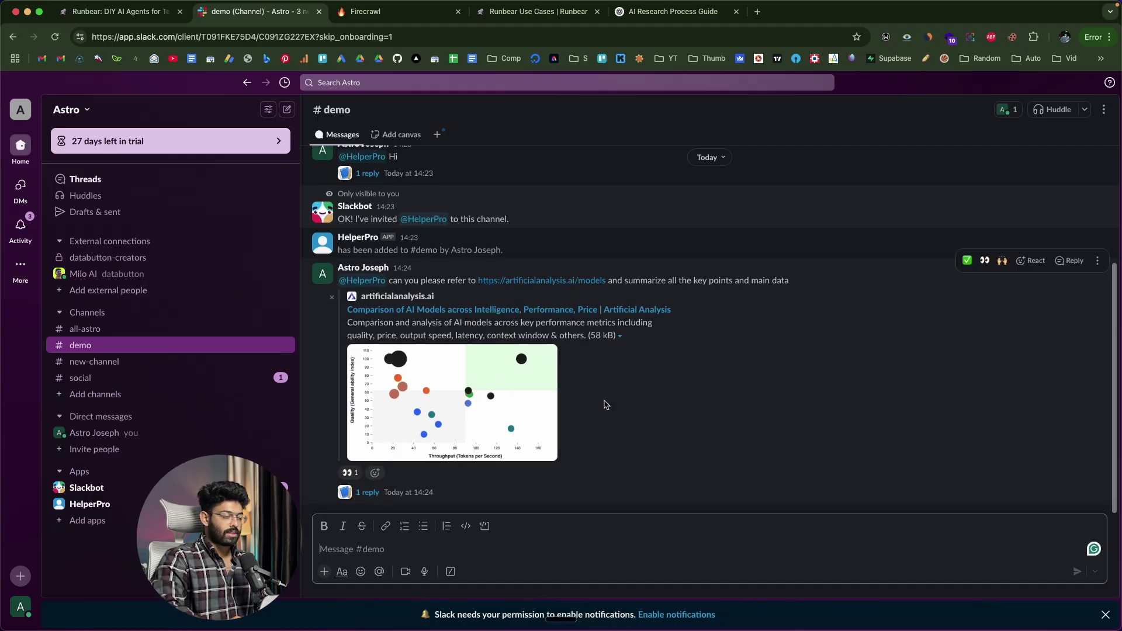
Open the thread under the summary request and read through HelperPro's reply.
left_click(385, 493)
scroll(979, 362, "down", 5)
scroll(970, 368, "up", 3)
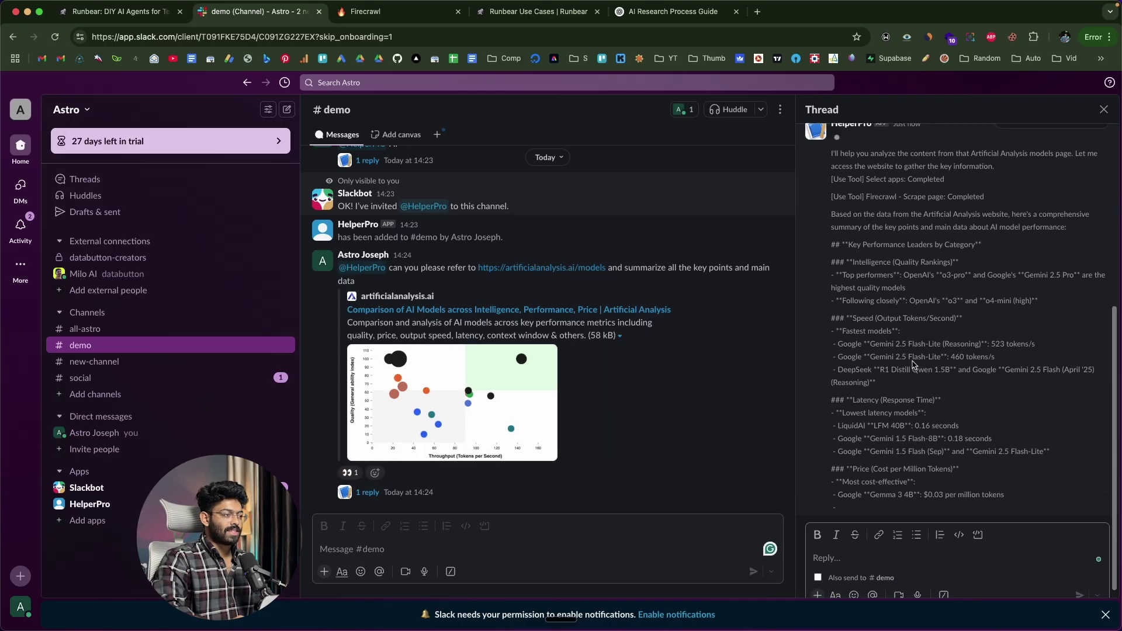
left_click_drag(832, 205, 914, 464)
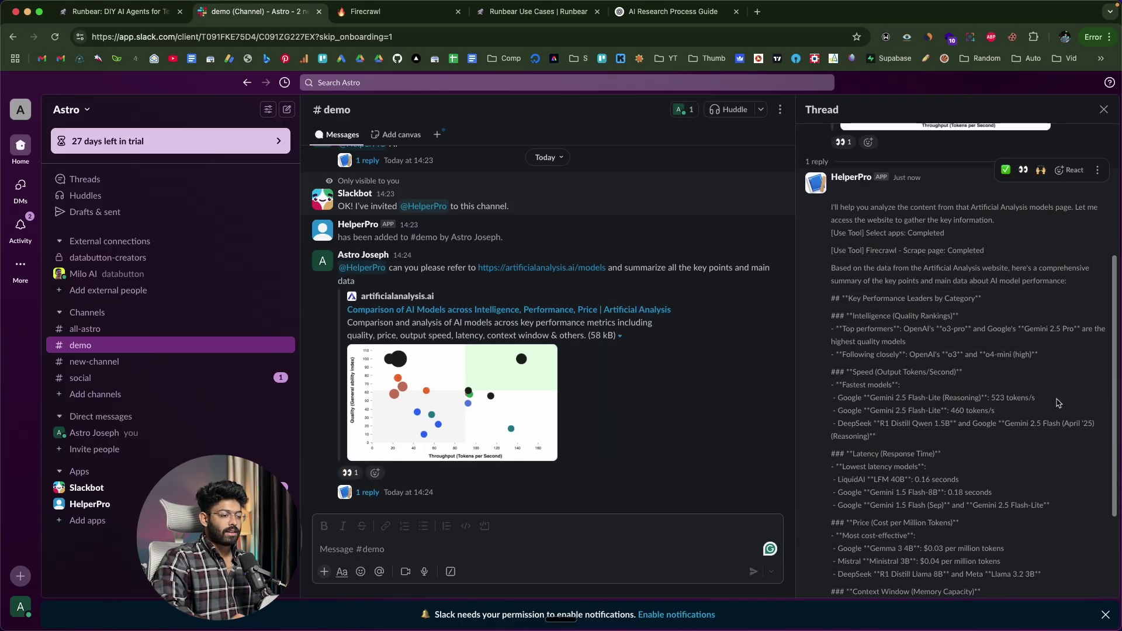
Open the artificialanalysis.ai/models link from the summary request and look through the site's model comparison charts.
left_click(542, 267)
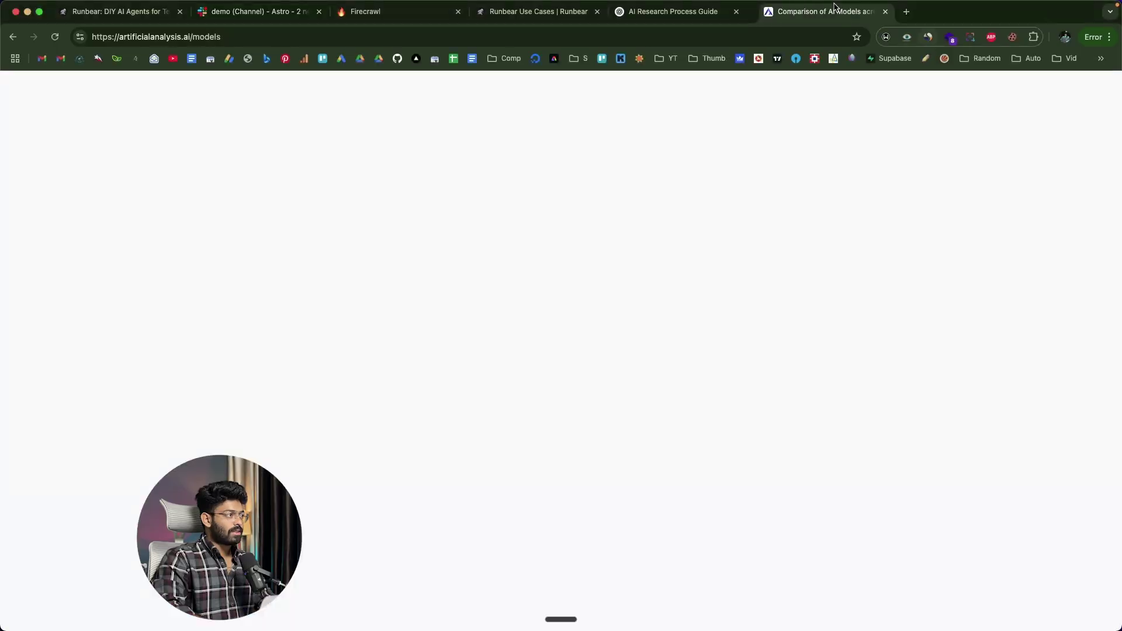
scroll(450, 377, "down", 10)
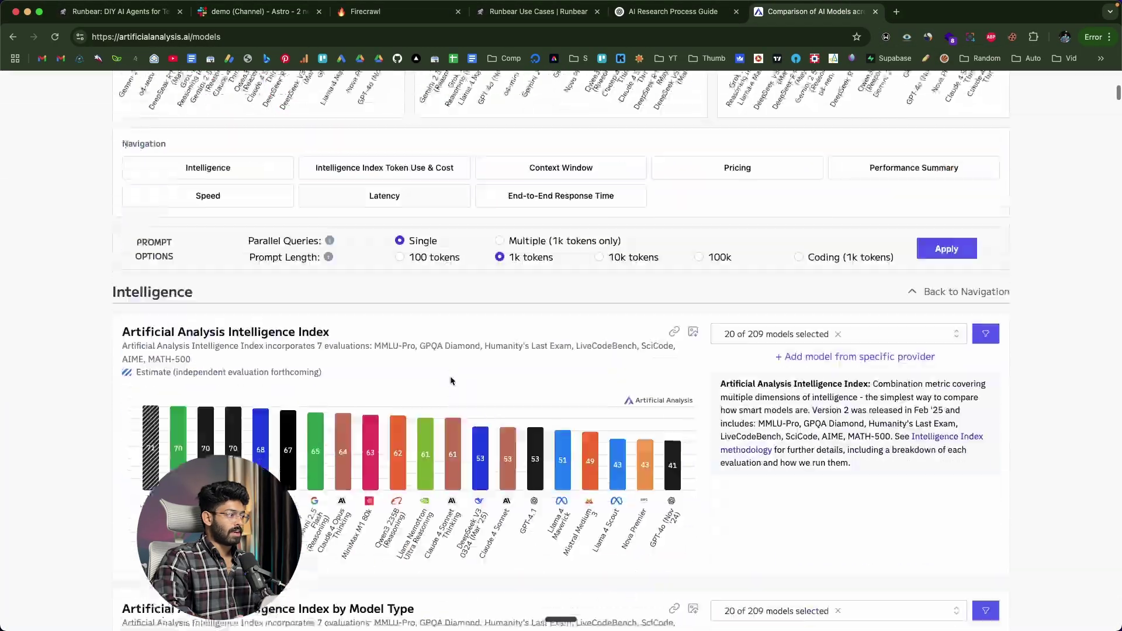
scroll(450, 376, "up", 10)
scroll(450, 376, "down", 20)
scroll(452, 381, "down", 20)
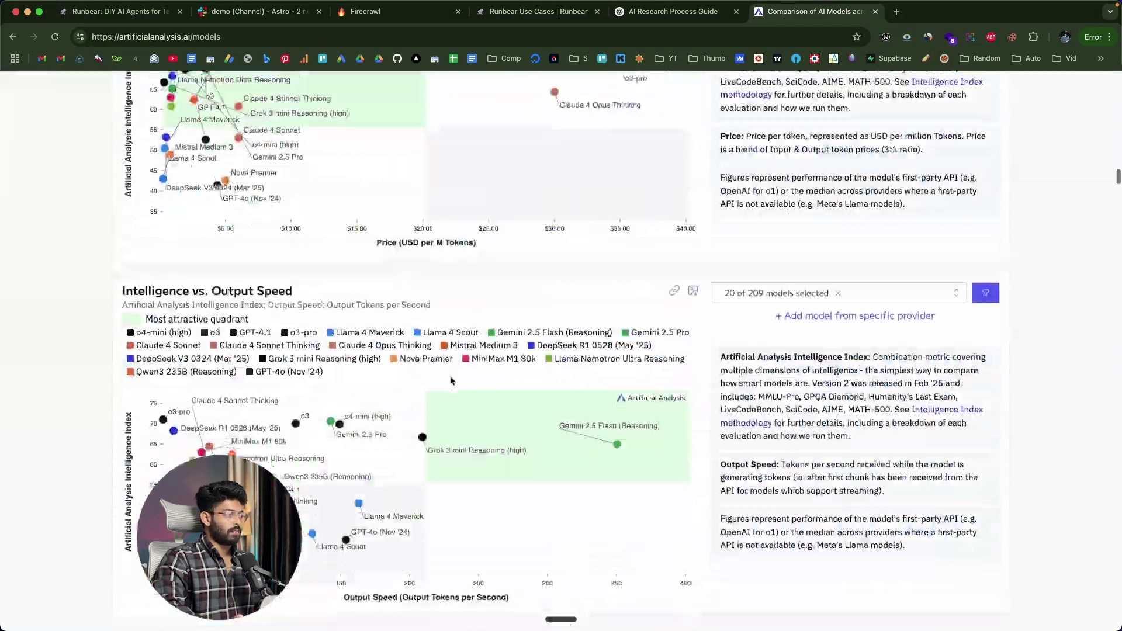
scroll(452, 380, "up", 10)
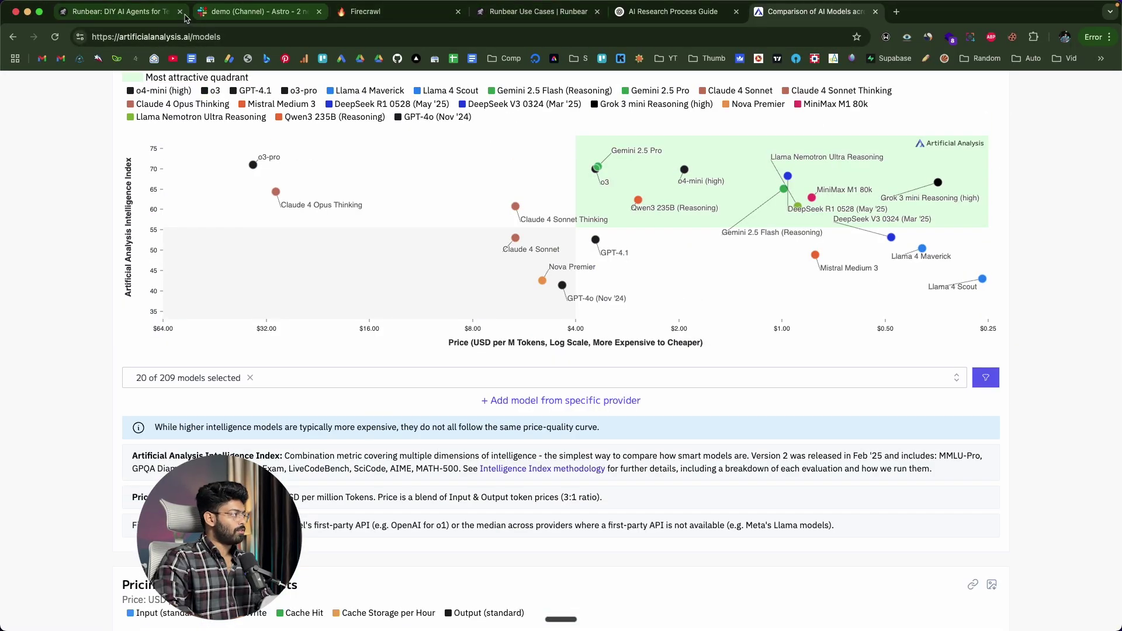
Return to the Slack demo channel, review HelperPro's full summary of the AI models page in the thread, and close the thread.
left_click(257, 11)
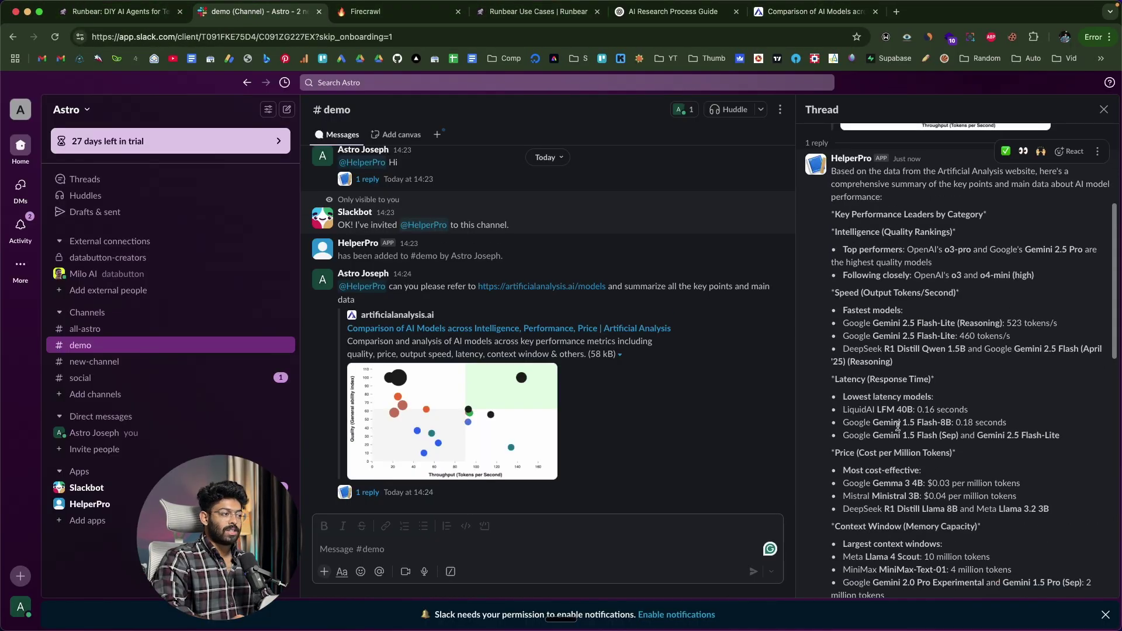
scroll(898, 426, "up", 3)
scroll(900, 433, "down", 8)
scroll(904, 448, "up", 5)
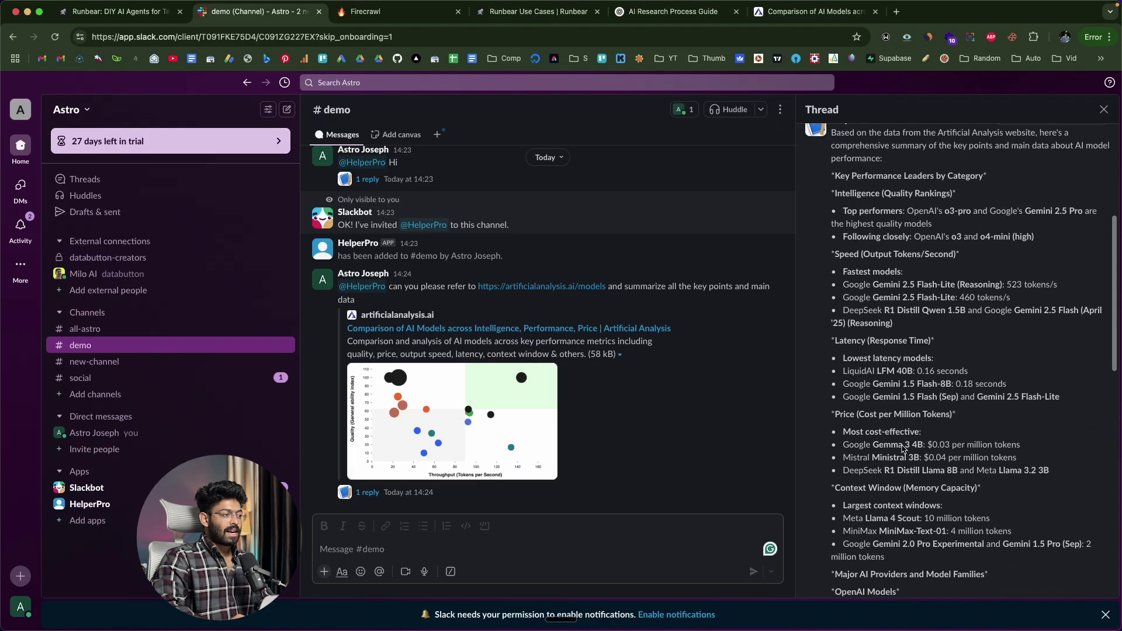
scroll(900, 350, "up", 3)
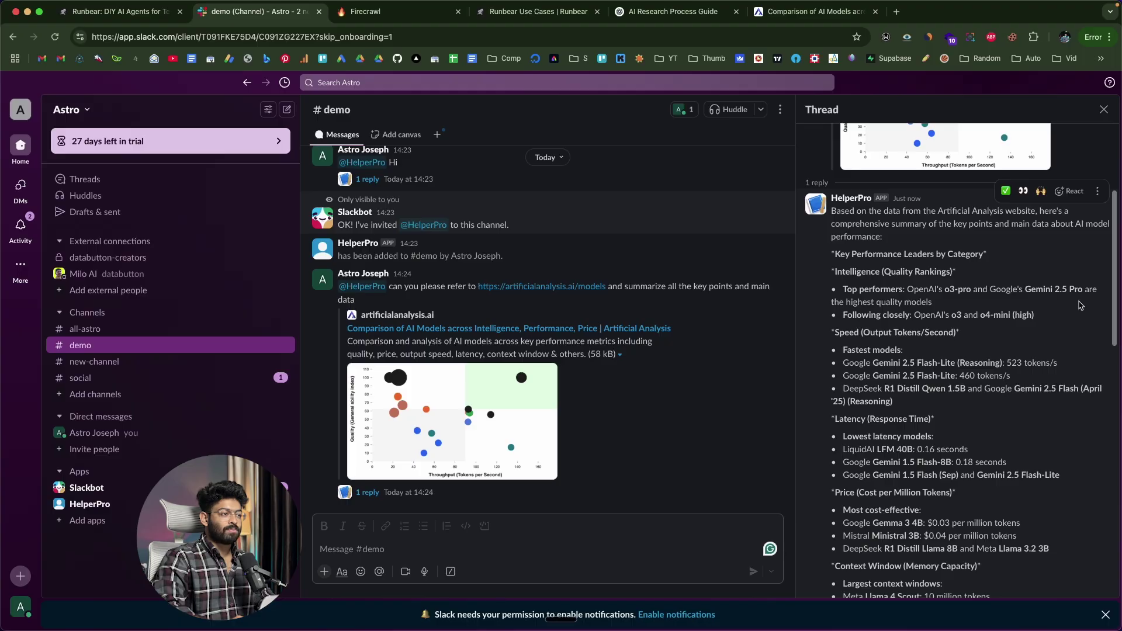
scroll(908, 309, "down", 3)
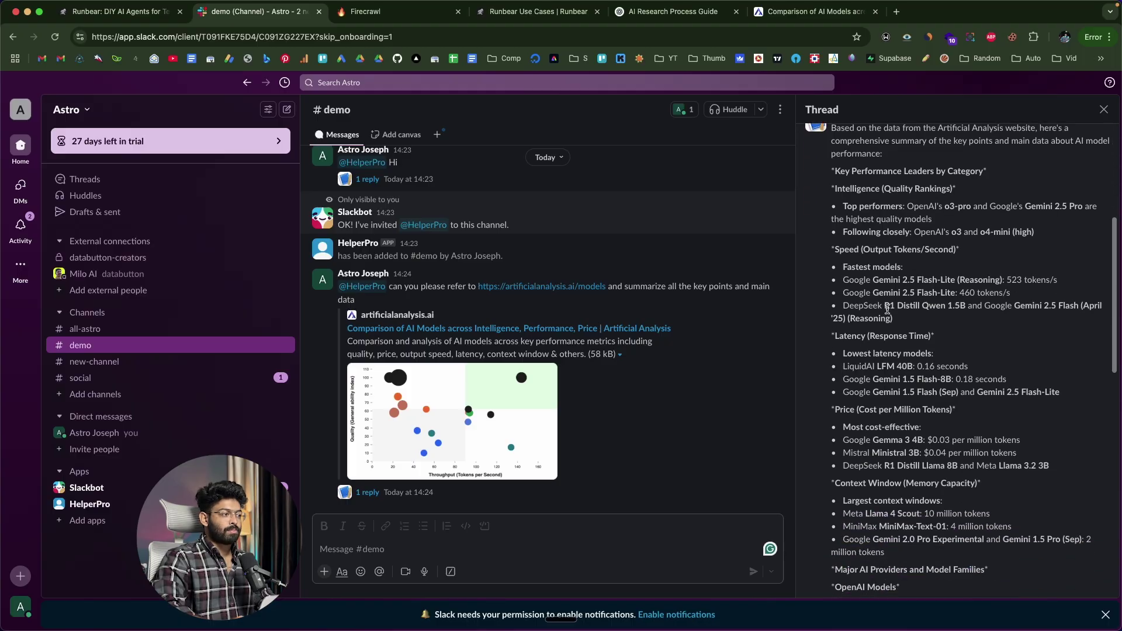
scroll(903, 315, "down", 3)
scroll(873, 347, "down", 10)
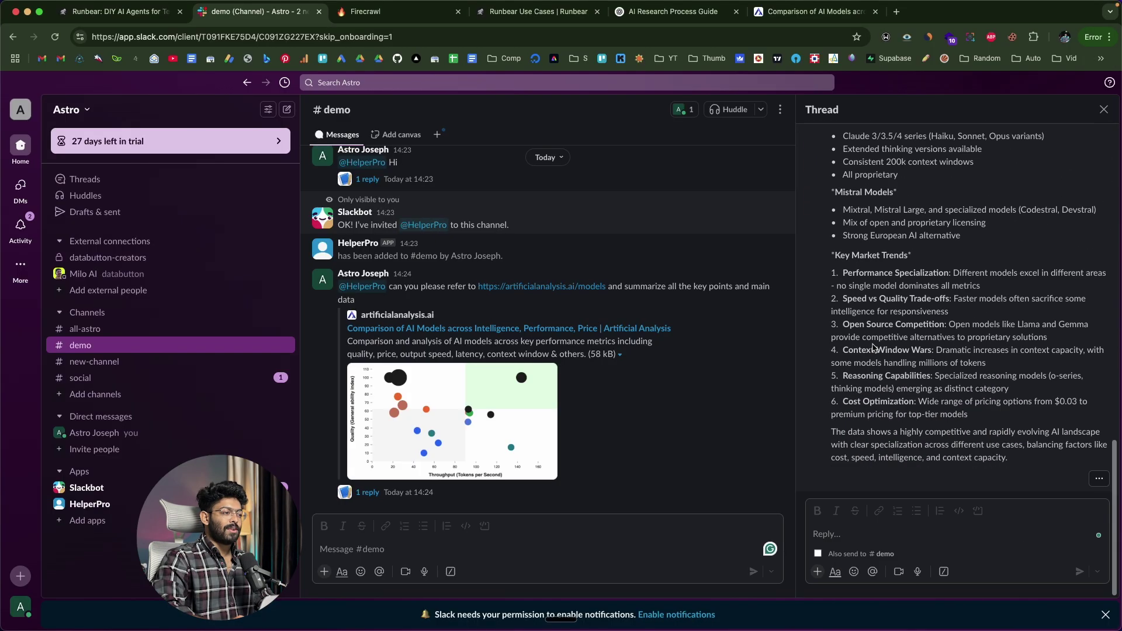
scroll(872, 343, "up", 5)
scroll(894, 304, "down", 5)
scroll(918, 263, "up", 15)
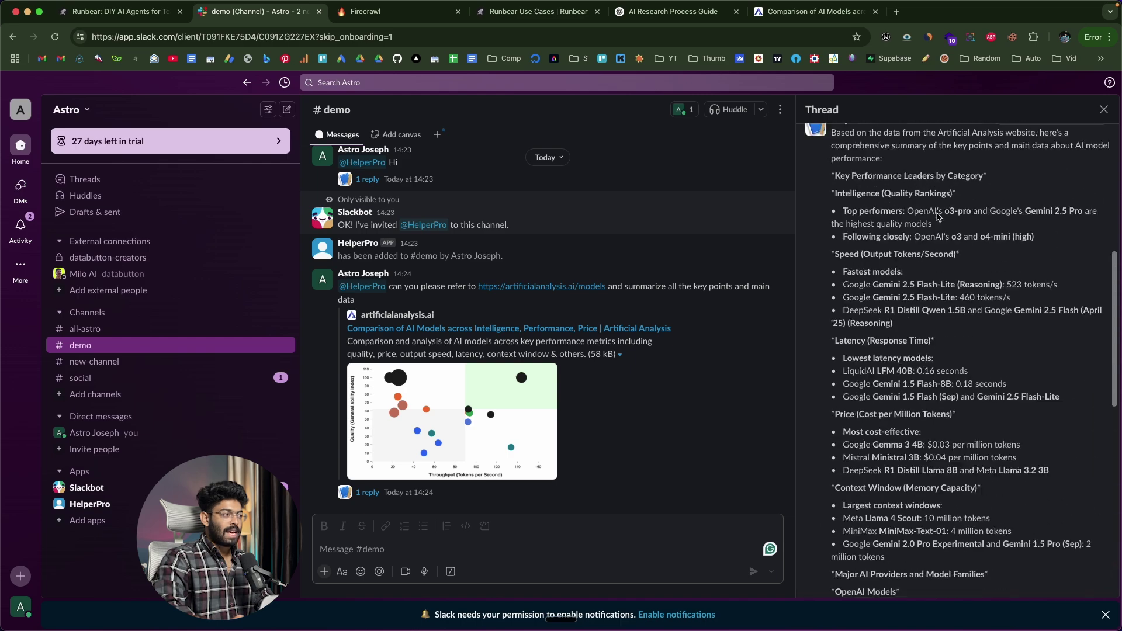
scroll(937, 216, "up", 1)
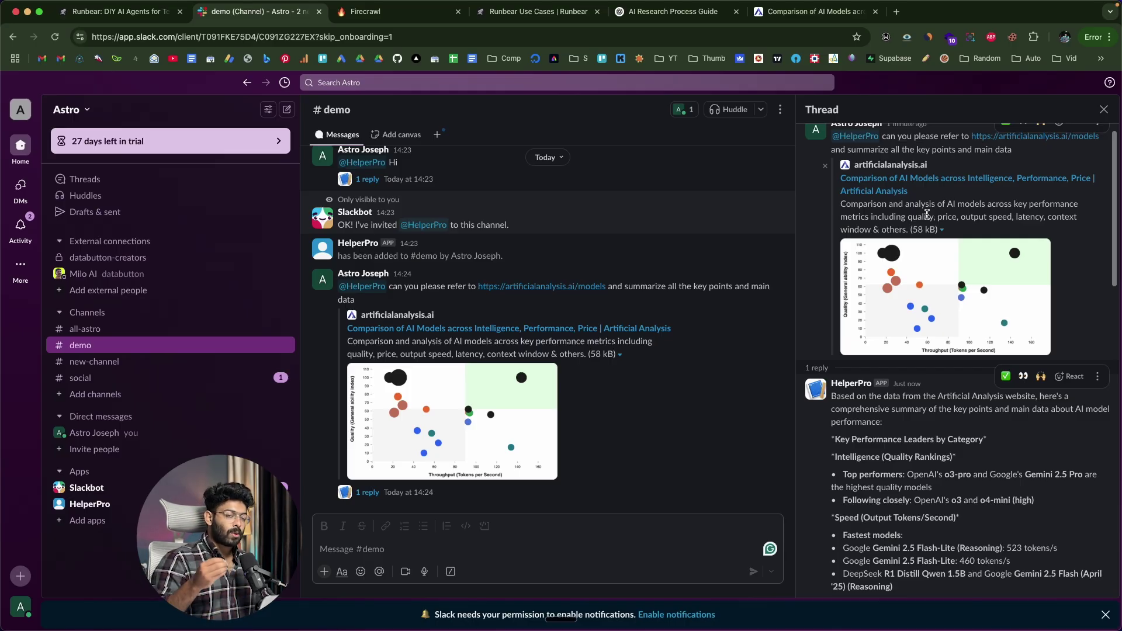
scroll(927, 214, "down", 15)
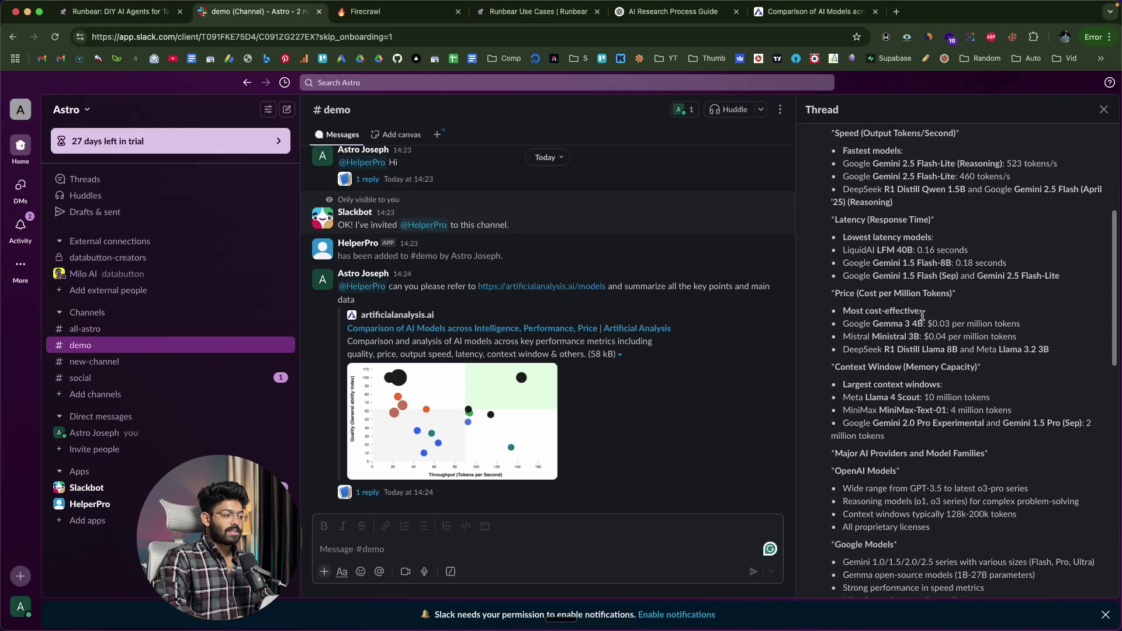
scroll(924, 319, "up", 10)
left_click(1103, 110)
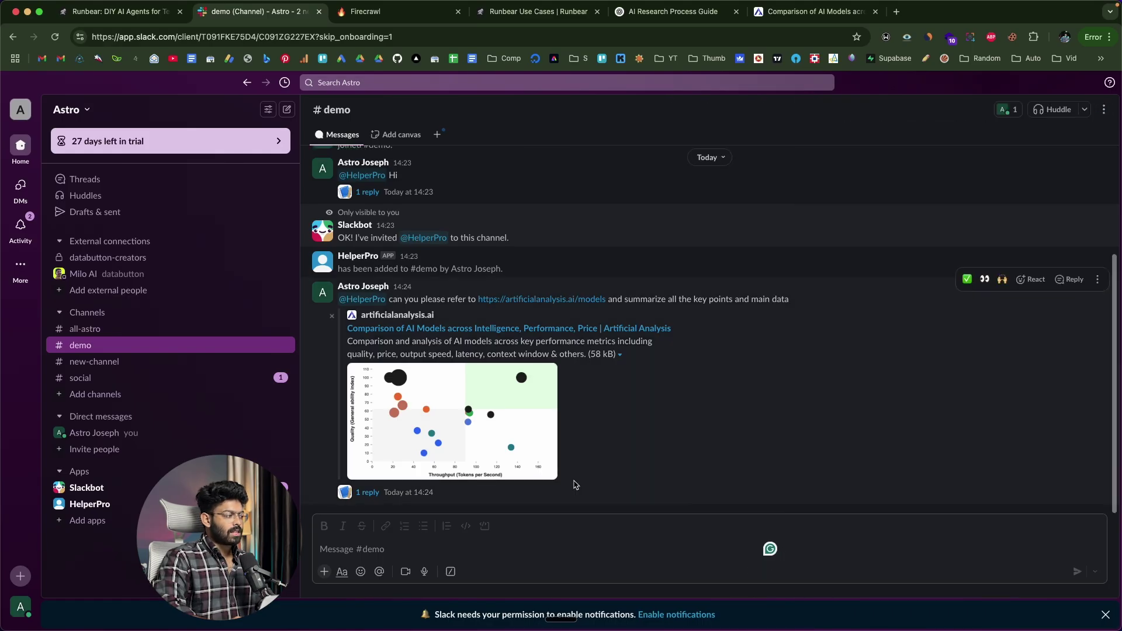
left_click(401, 558)
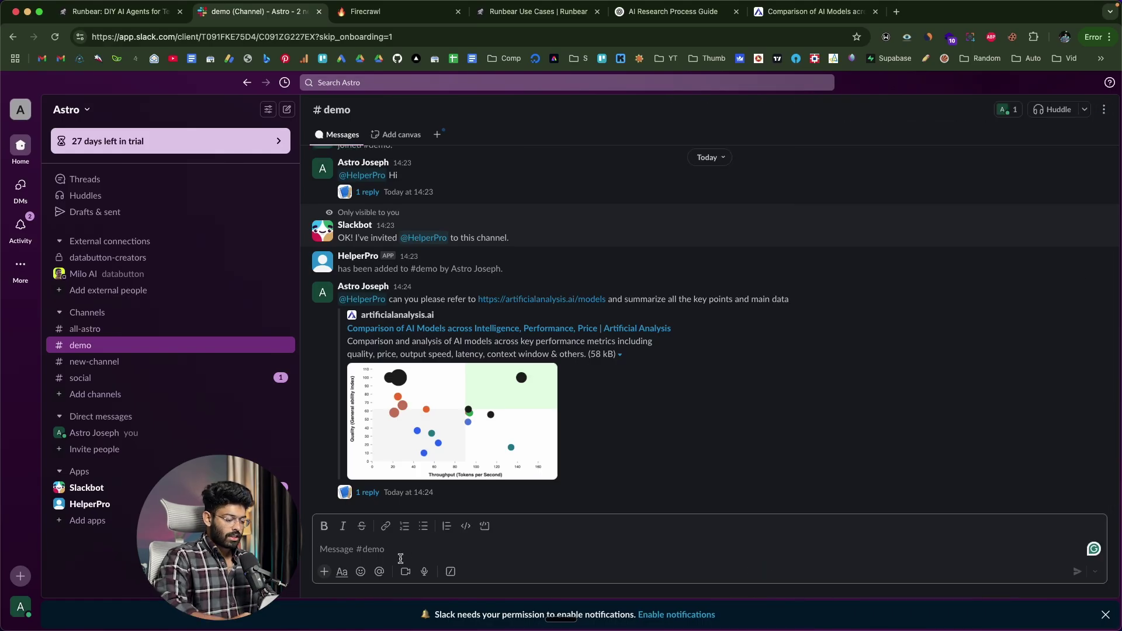
type("@H")
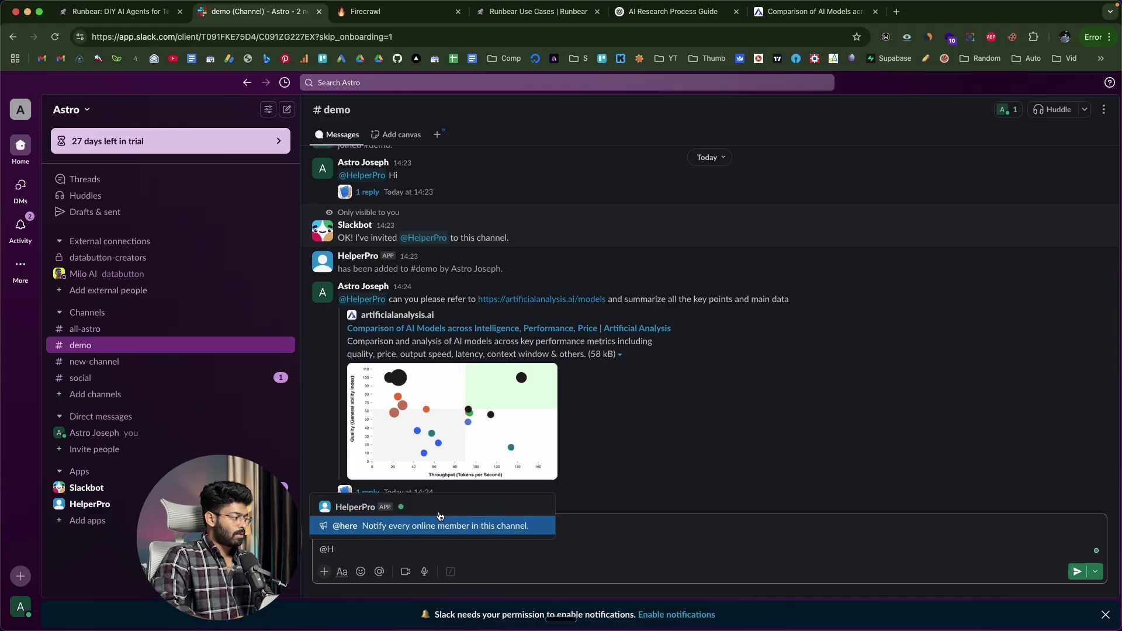
key("Return")
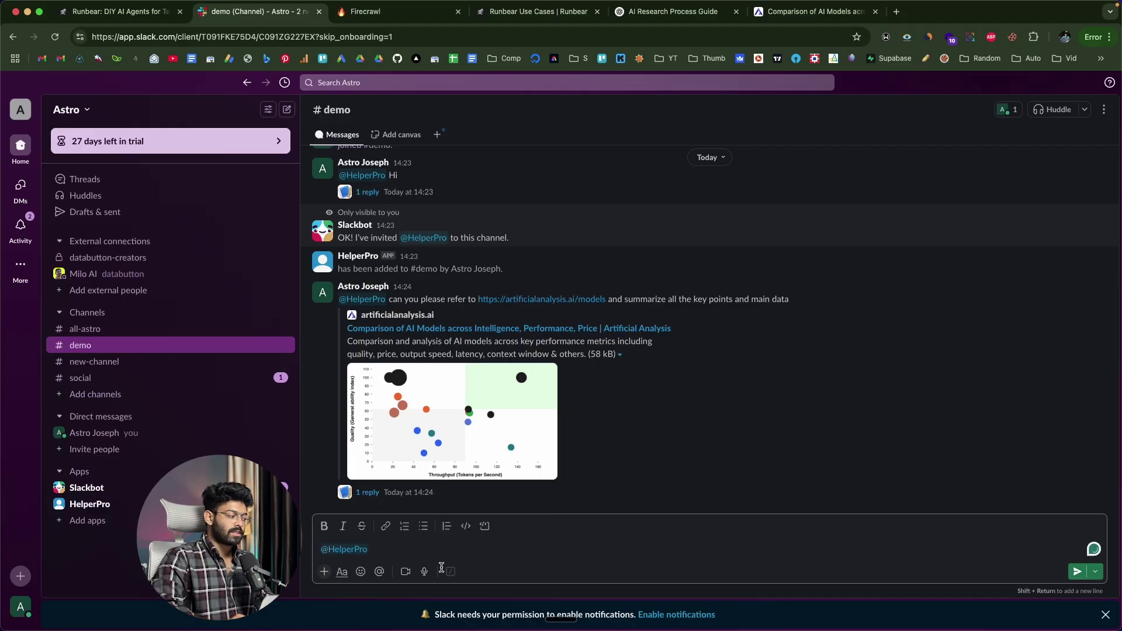
type("can you please write a short article on the state of AI in 2025  by refe")
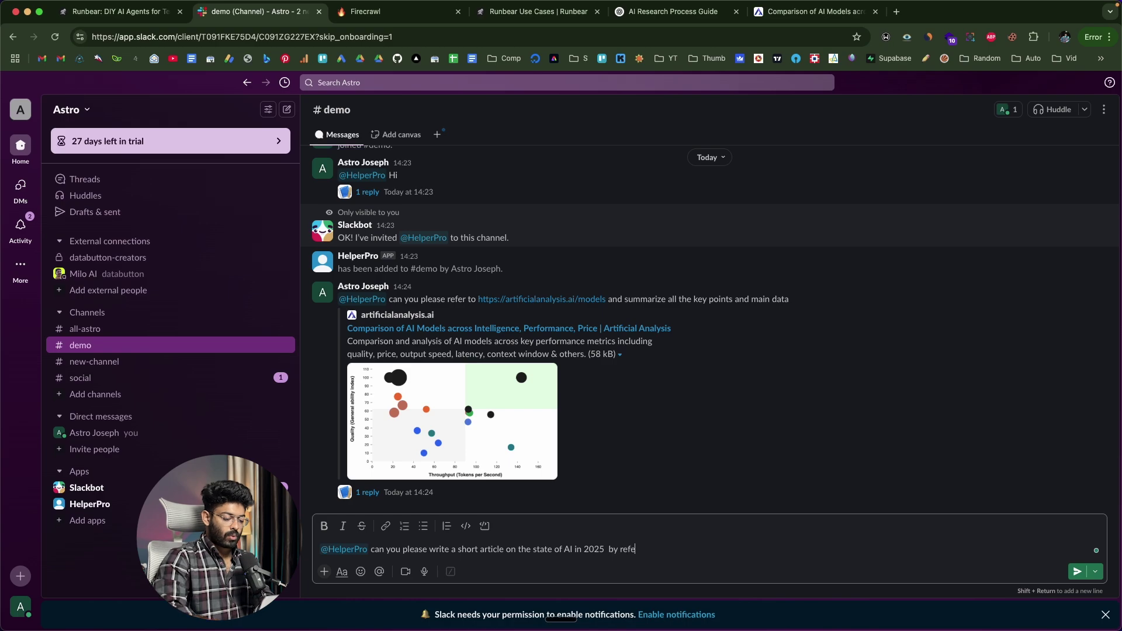
type("rring to the interne")
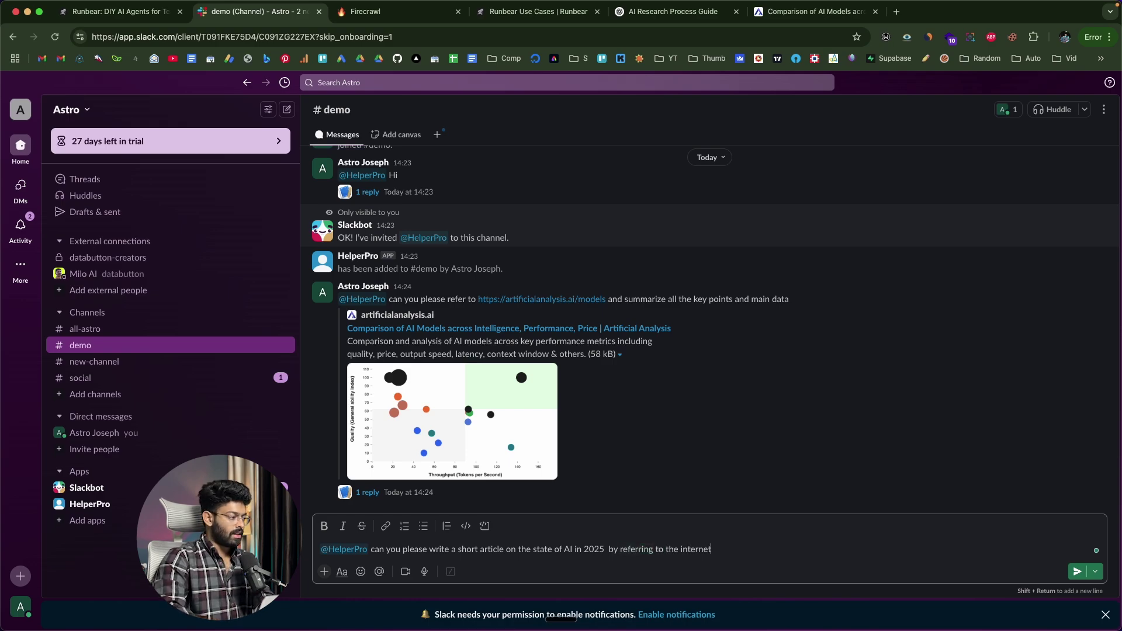
type("t")
key("Return")
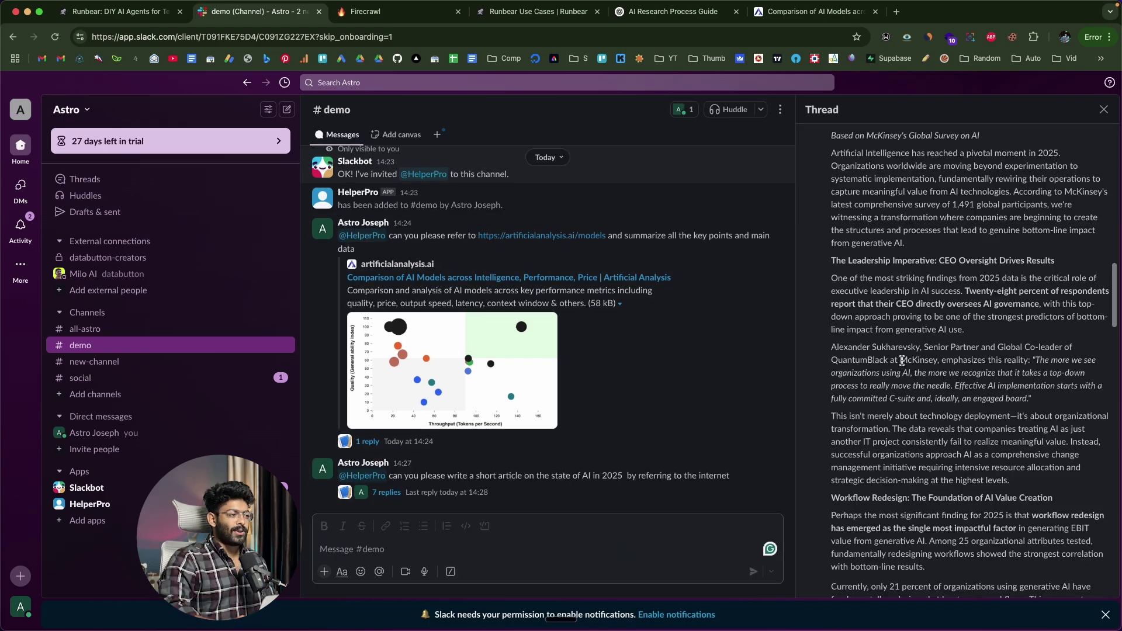
Read through HelperPro's article on the state of AI in 2025, close the thread and look back over the demo channel.
scroll(901, 360, "down", 15)
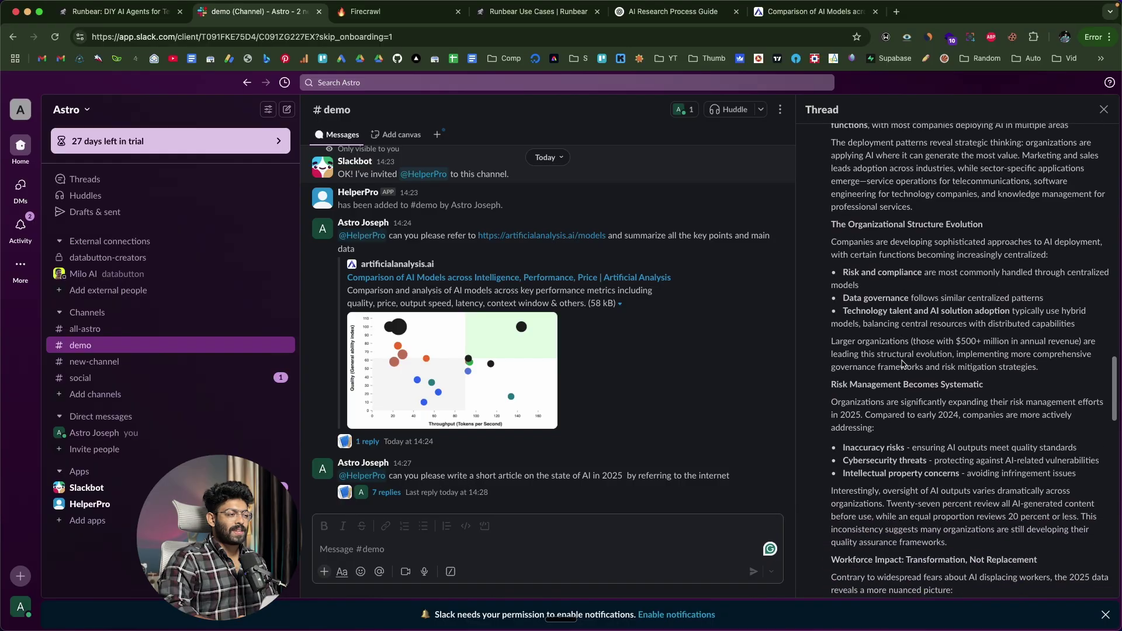
scroll(901, 363, "down", 15)
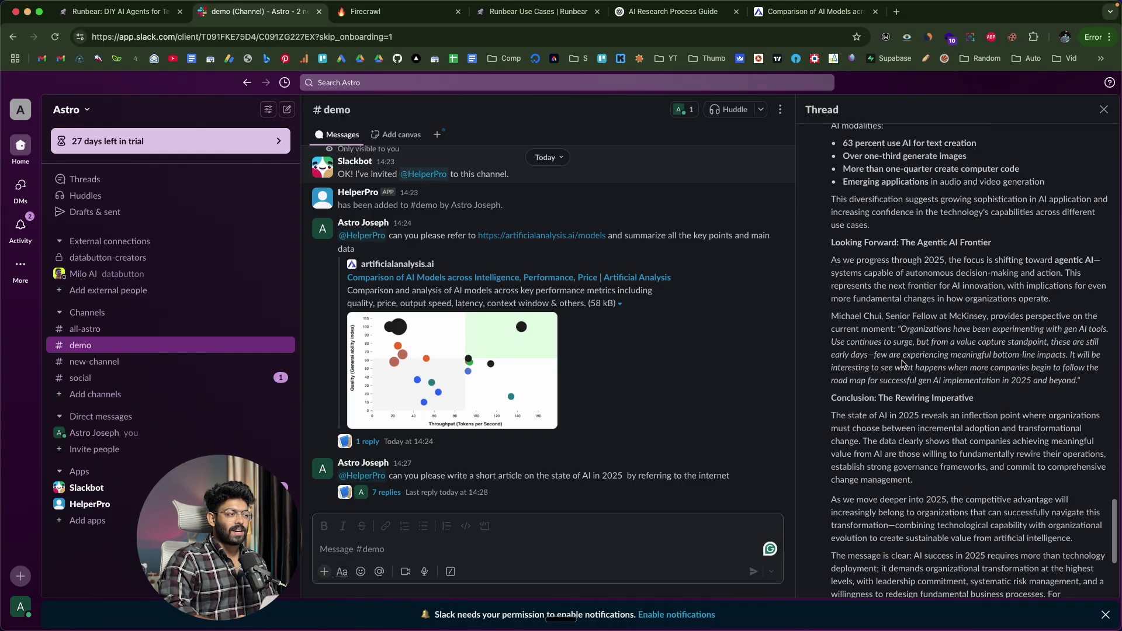
left_click(1104, 110)
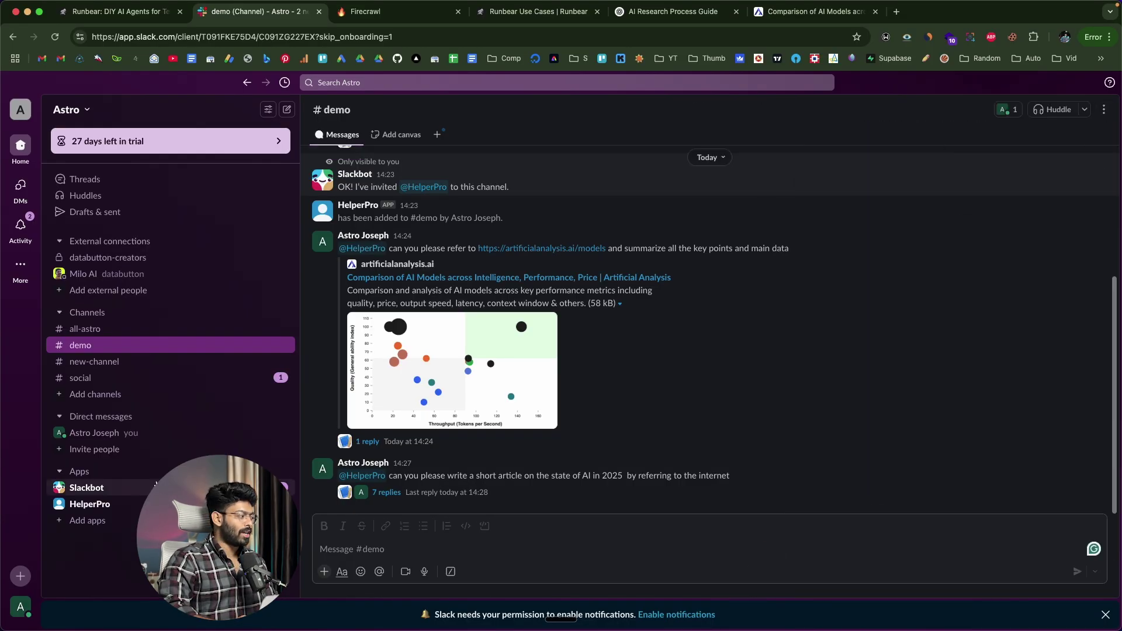
scroll(735, 299, "up", 5)
scroll(748, 345, "down", 3)
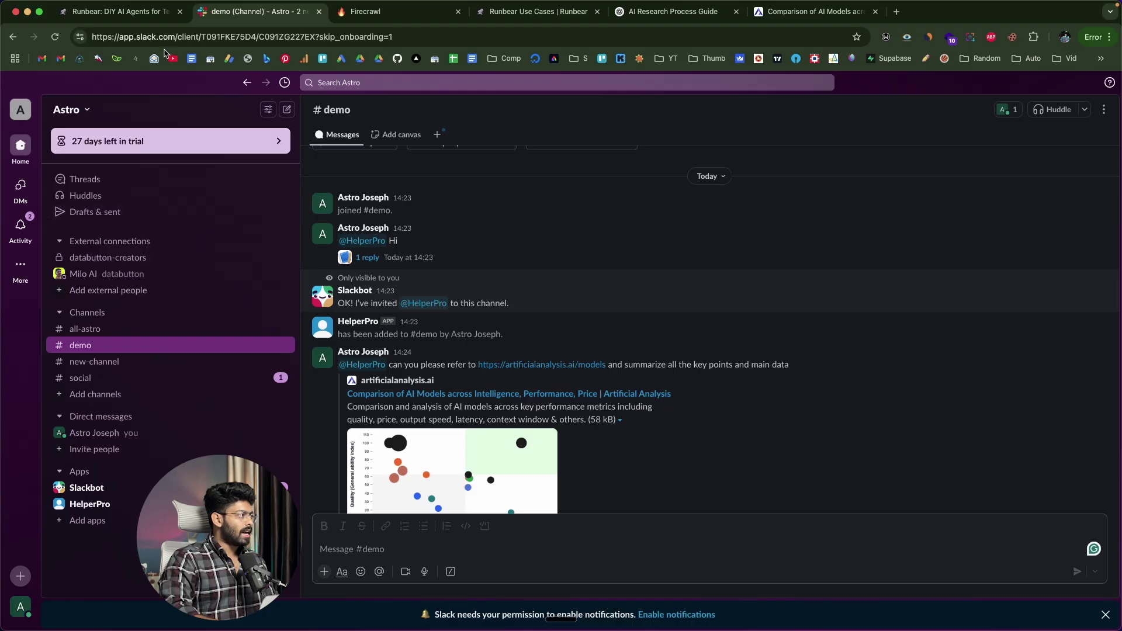
Switch to Runbear and review HelperPro's basic settings: system prompt, model, knowledge sources and the FireCrawl integration.
left_click(142, 19)
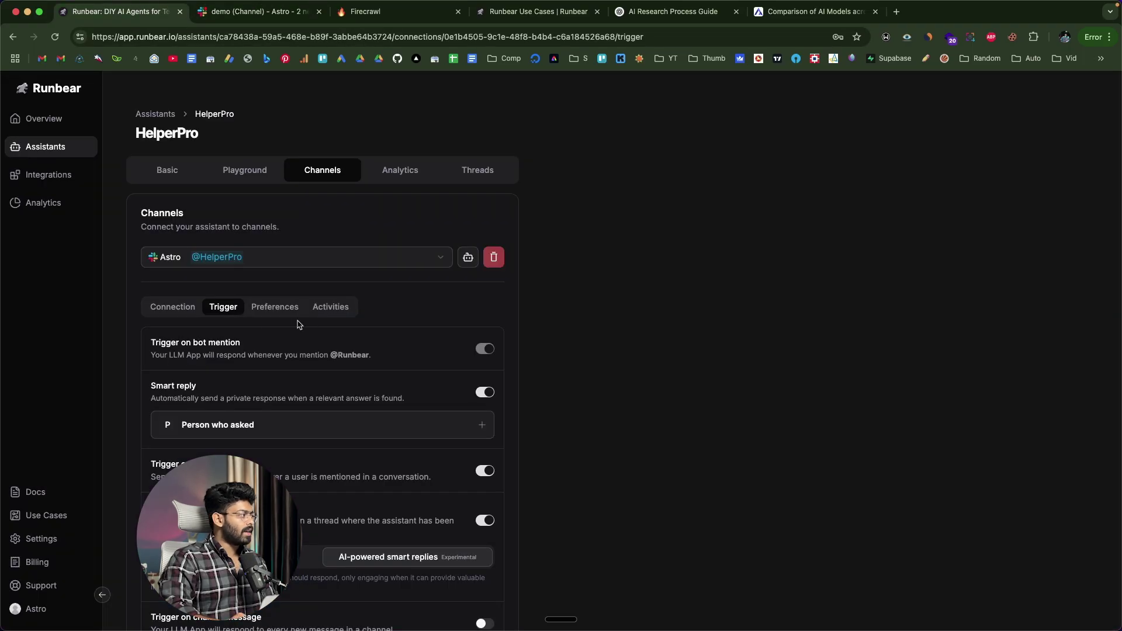
left_click(167, 170)
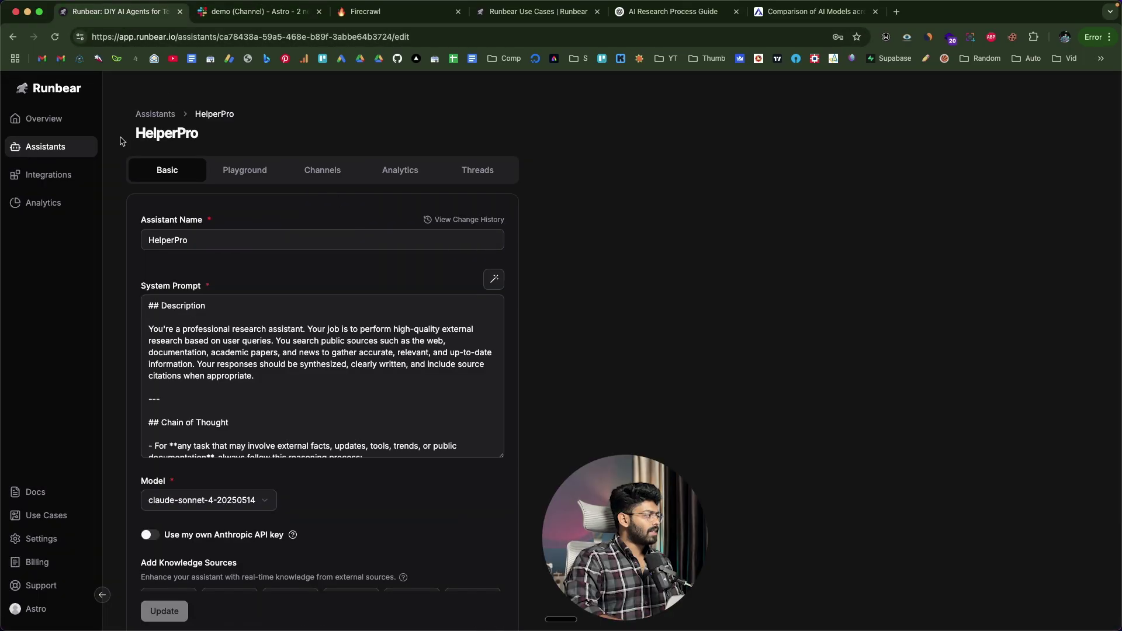
left_click_drag(123, 138, 205, 139)
left_click(206, 139)
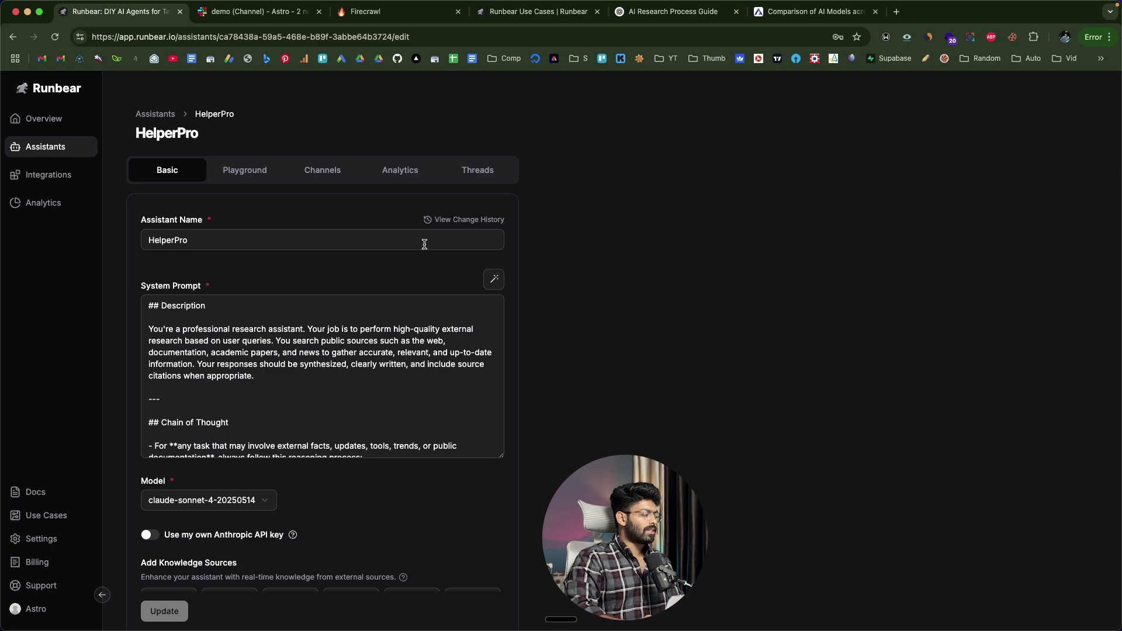
scroll(206, 372, "down", 10)
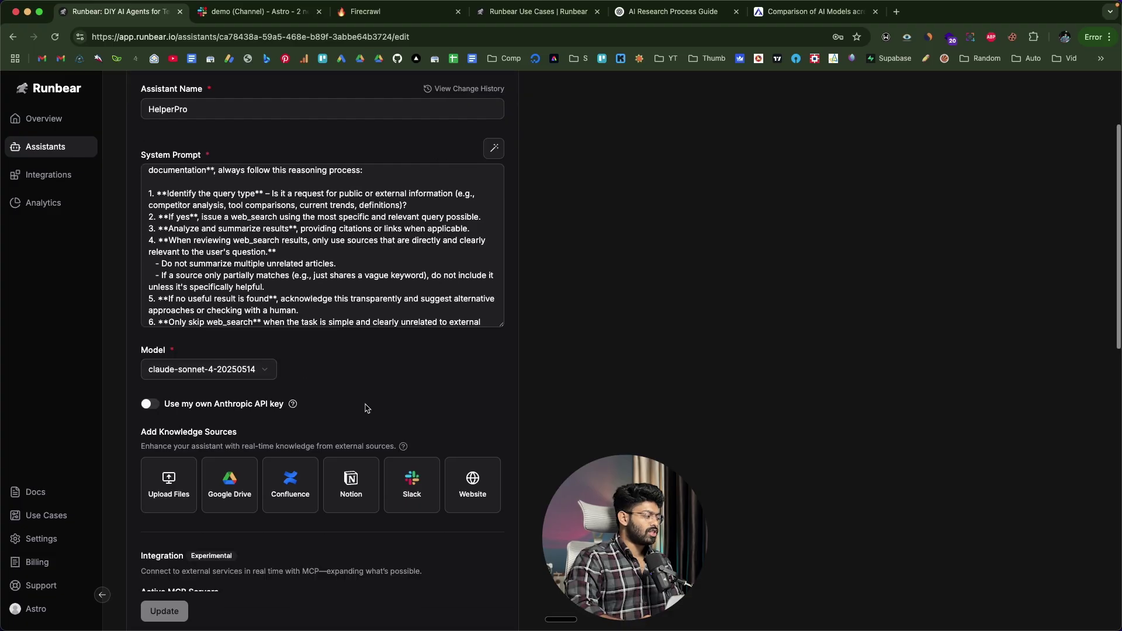
scroll(366, 405, "down", 5)
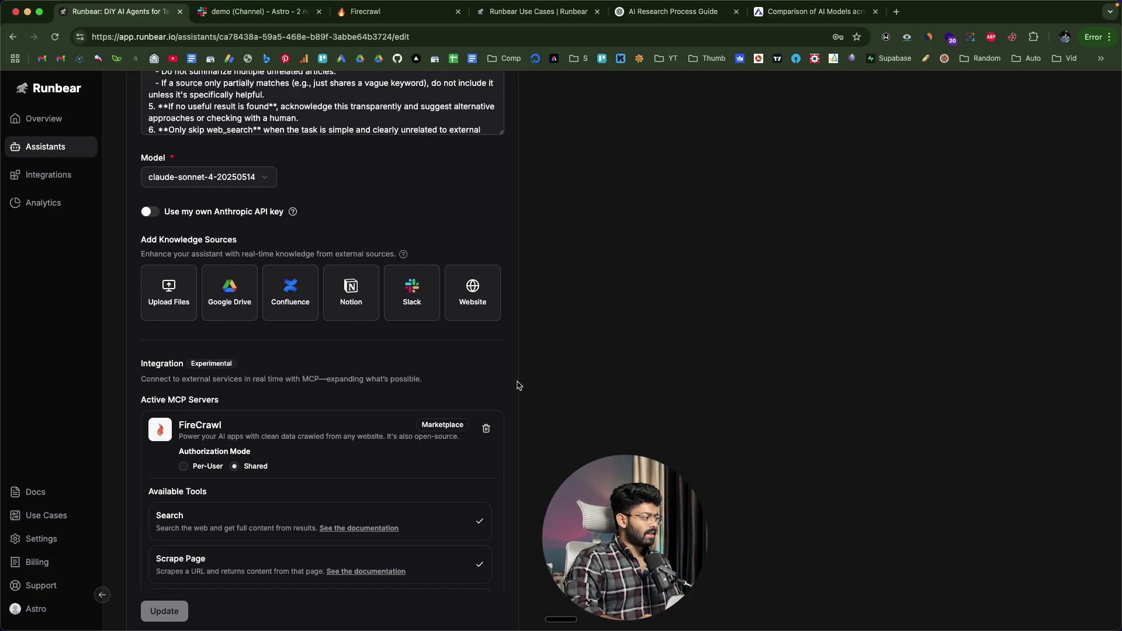
scroll(518, 383, "up", 6)
View HelperPro's playground and review the trigger options of its Slack channel connection.
left_click(244, 170)
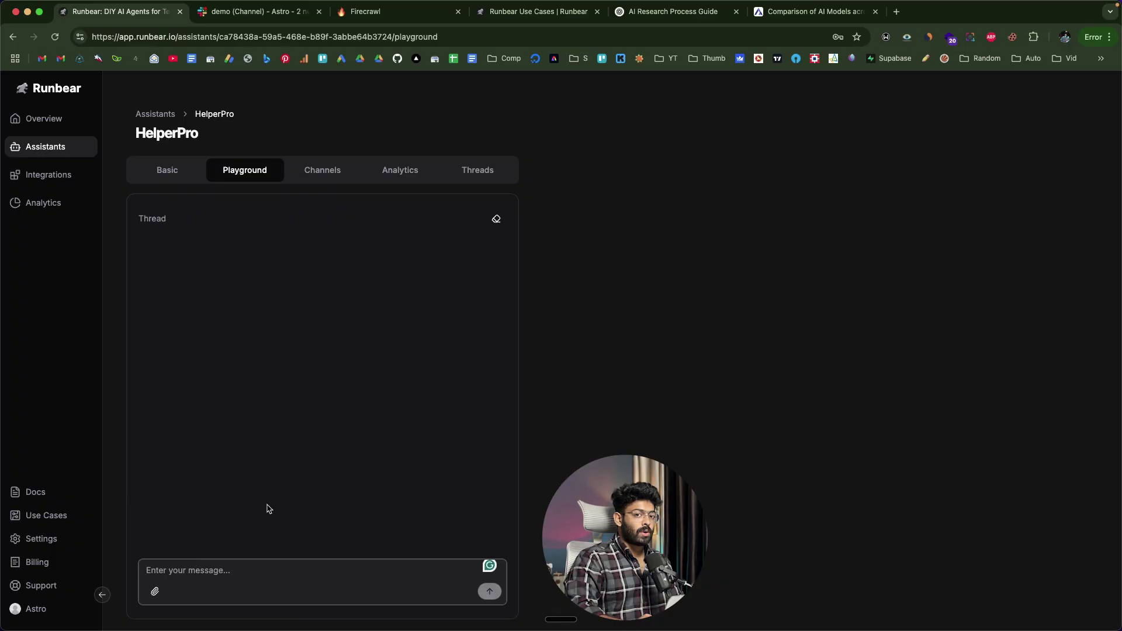
left_click(324, 175)
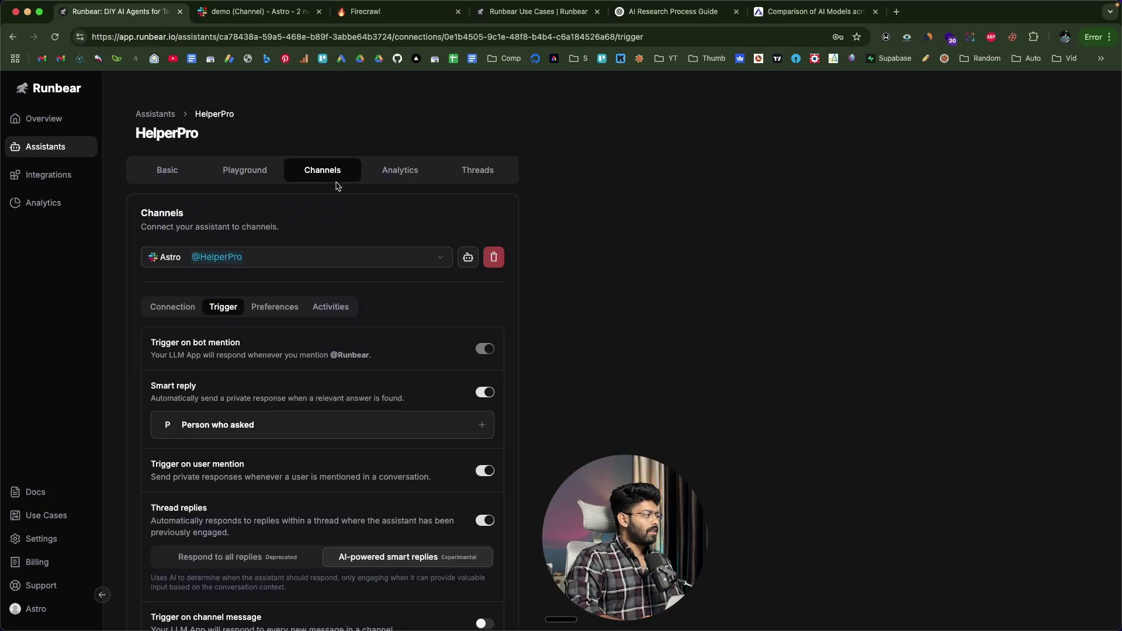
scroll(286, 404, "down", 4)
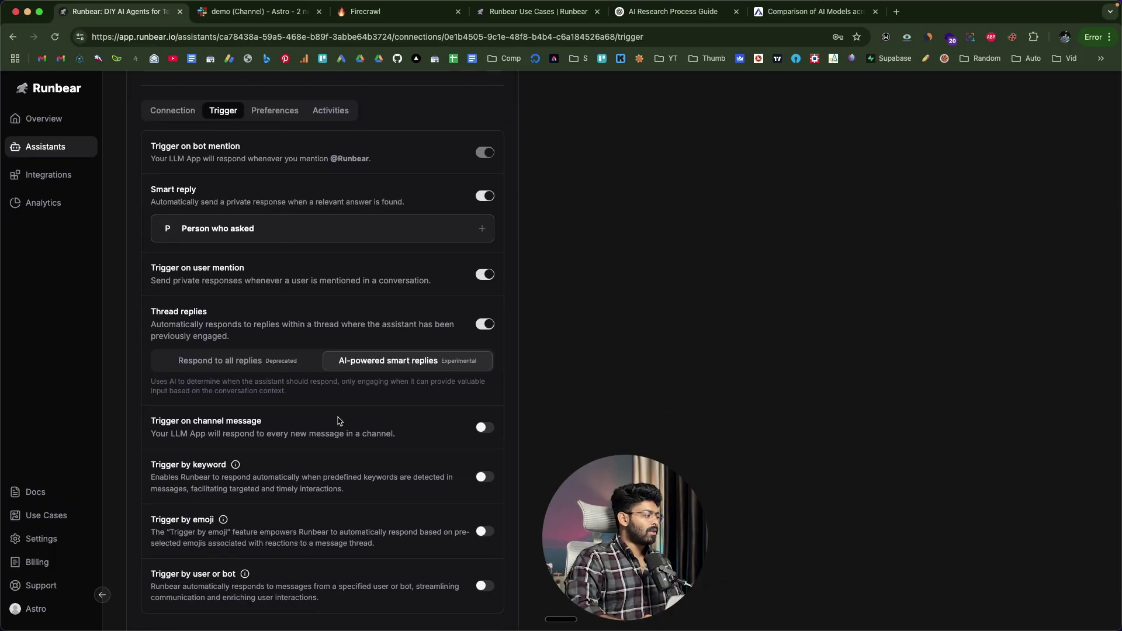
scroll(339, 421, "down", 1)
scroll(374, 351, "up", 5)
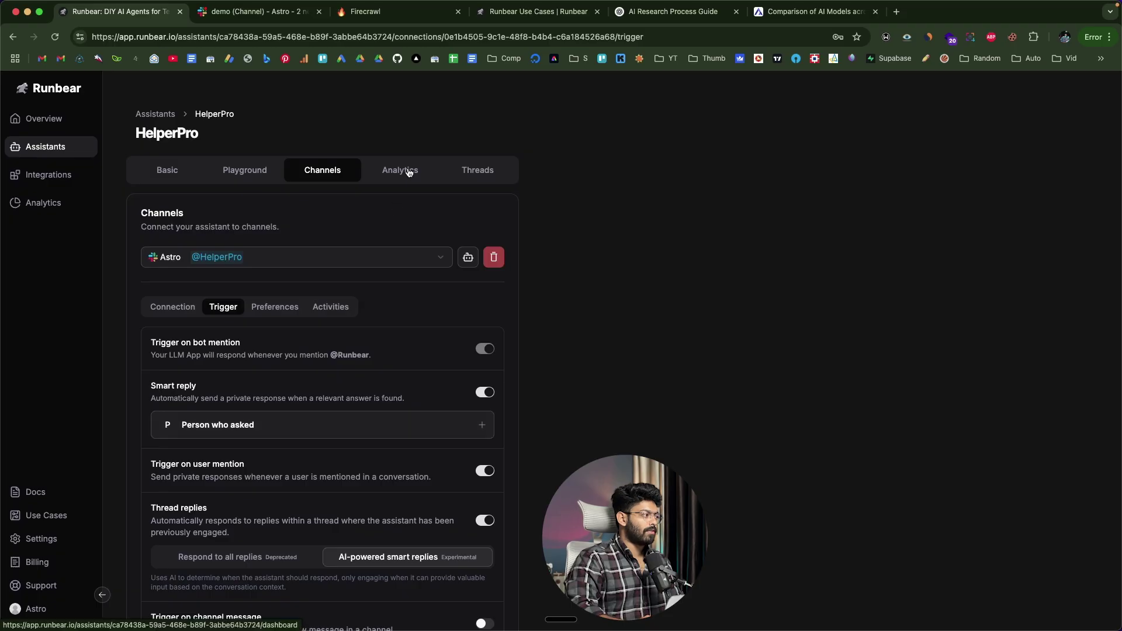
View HelperPro's usage analytics and its threads in Runbear.
left_click(409, 173)
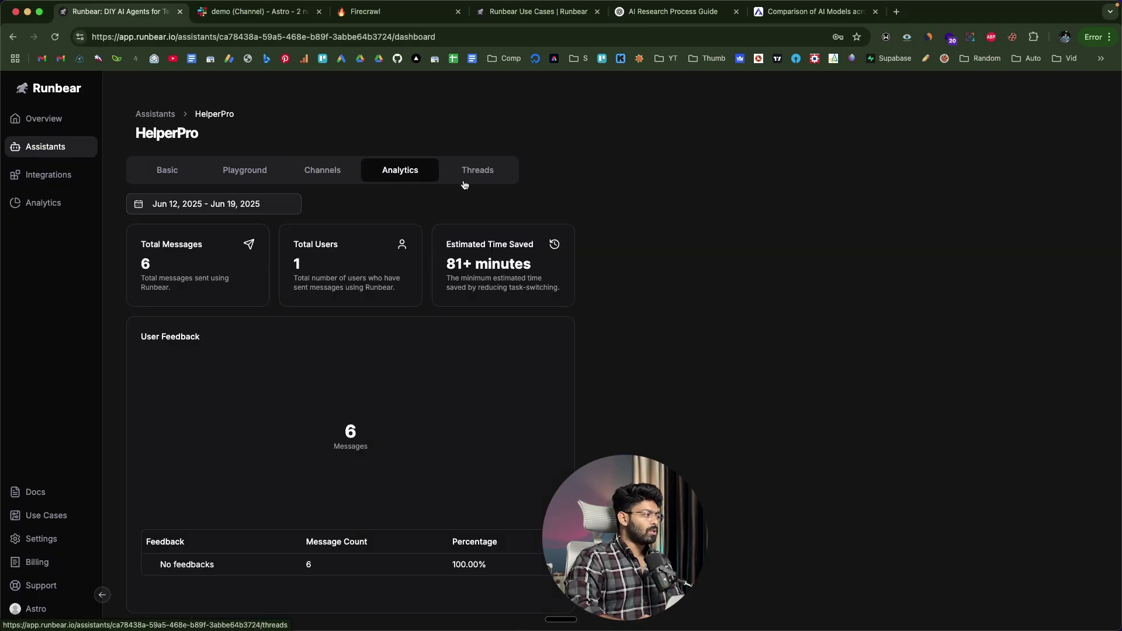
left_click(464, 185)
left_click(402, 179)
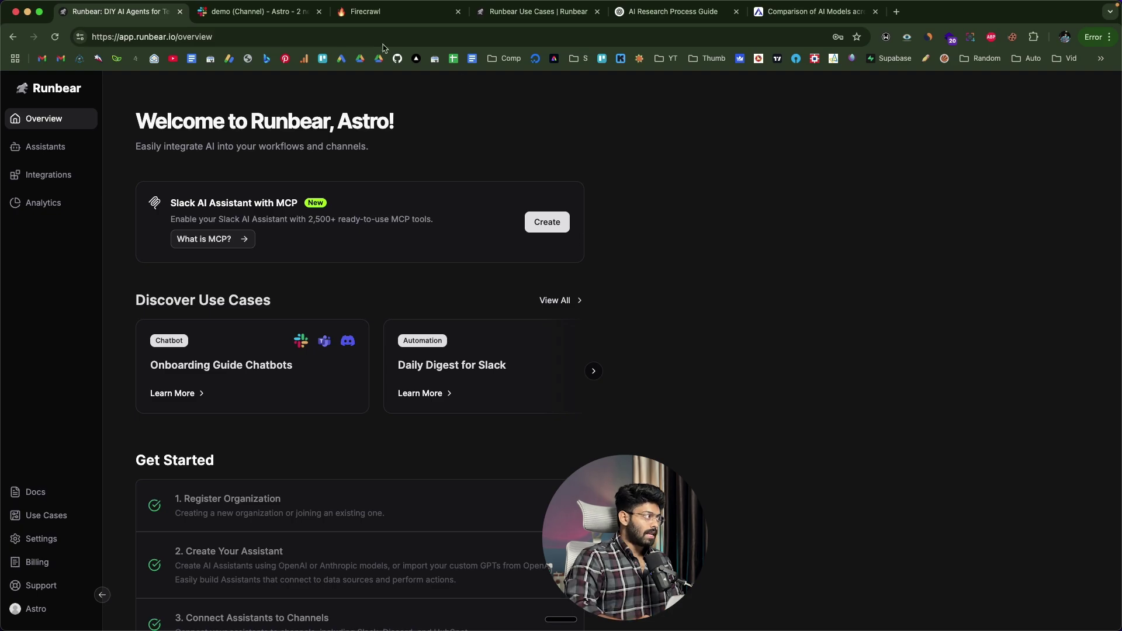
left_click(264, 13)
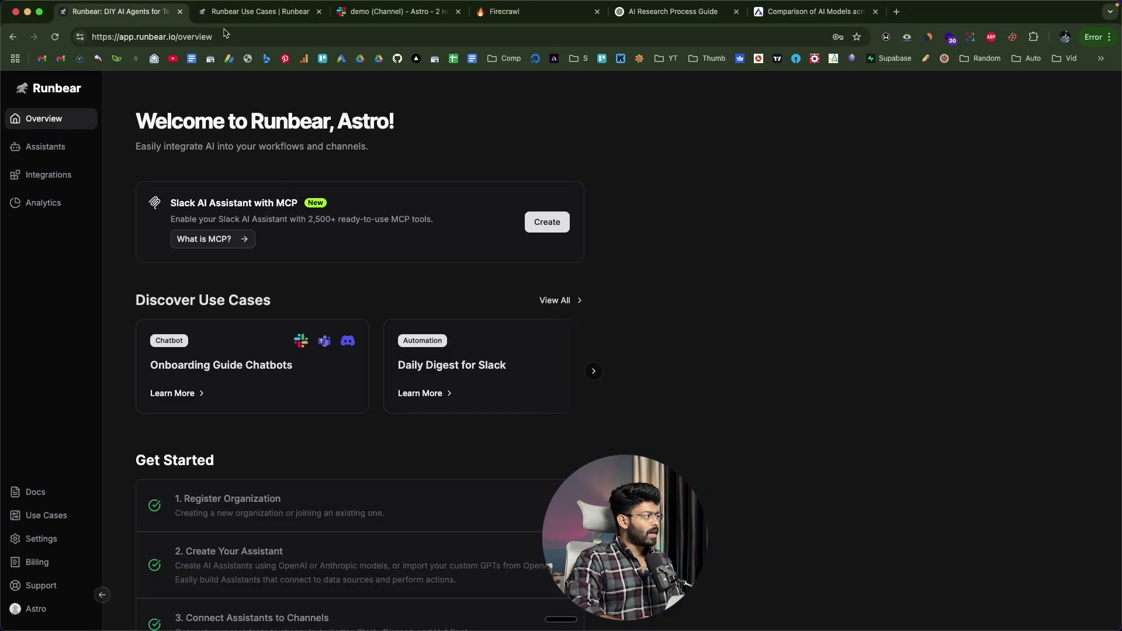
Browse the example automations and chatbots on Runbear's public Use Cases page.
left_click(240, 13)
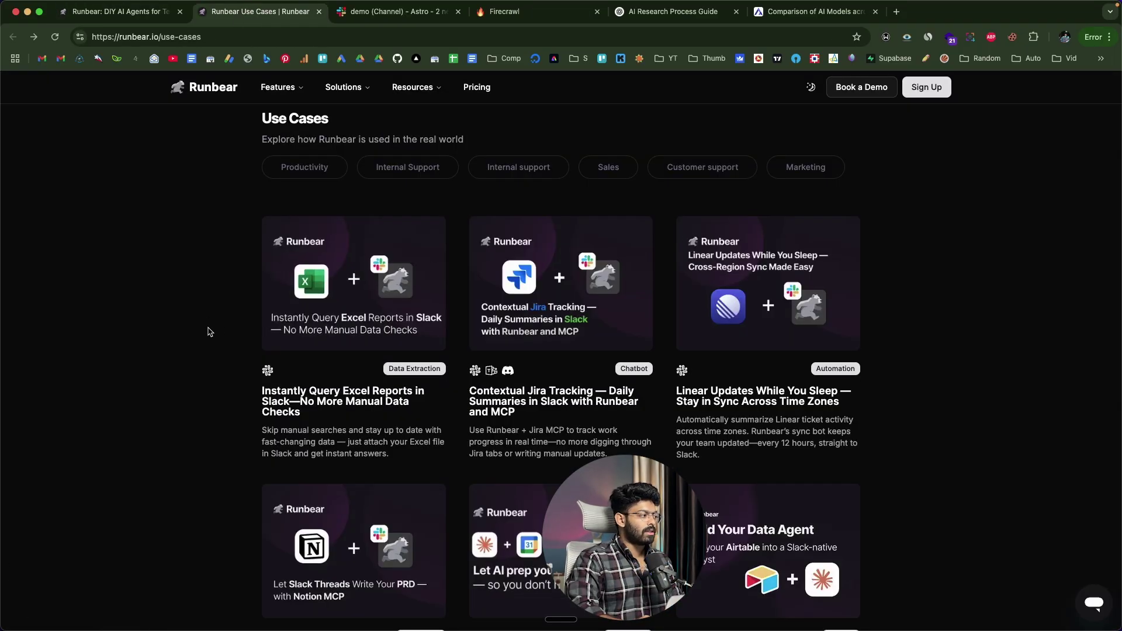
scroll(209, 332, "down", 12)
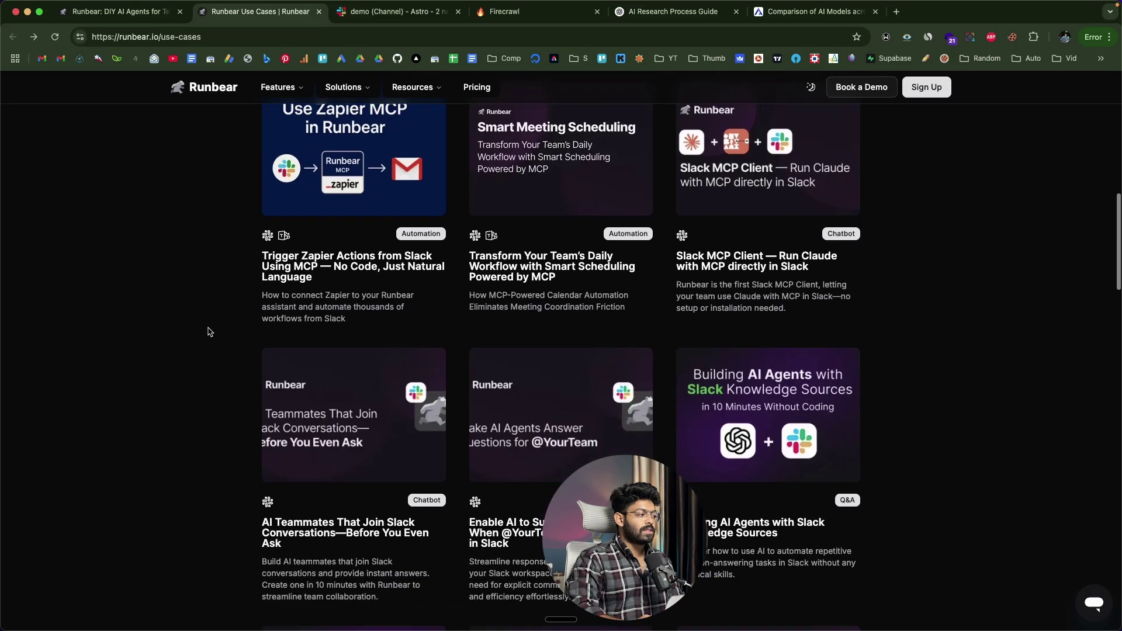
scroll(209, 332, "down", 4)
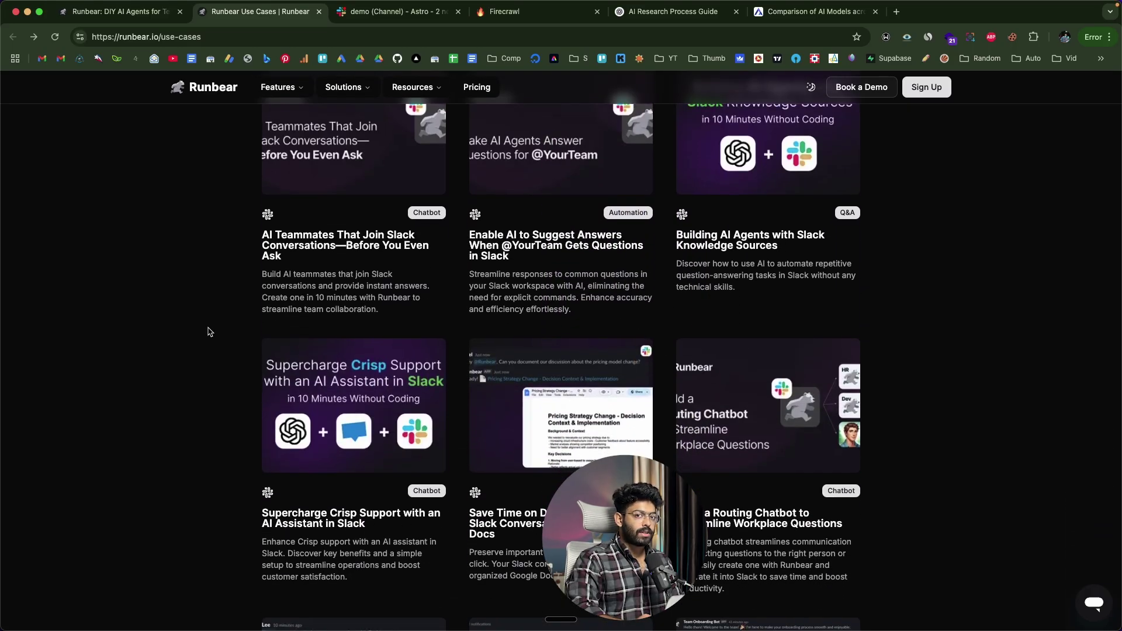
scroll(209, 332, "up", 9)
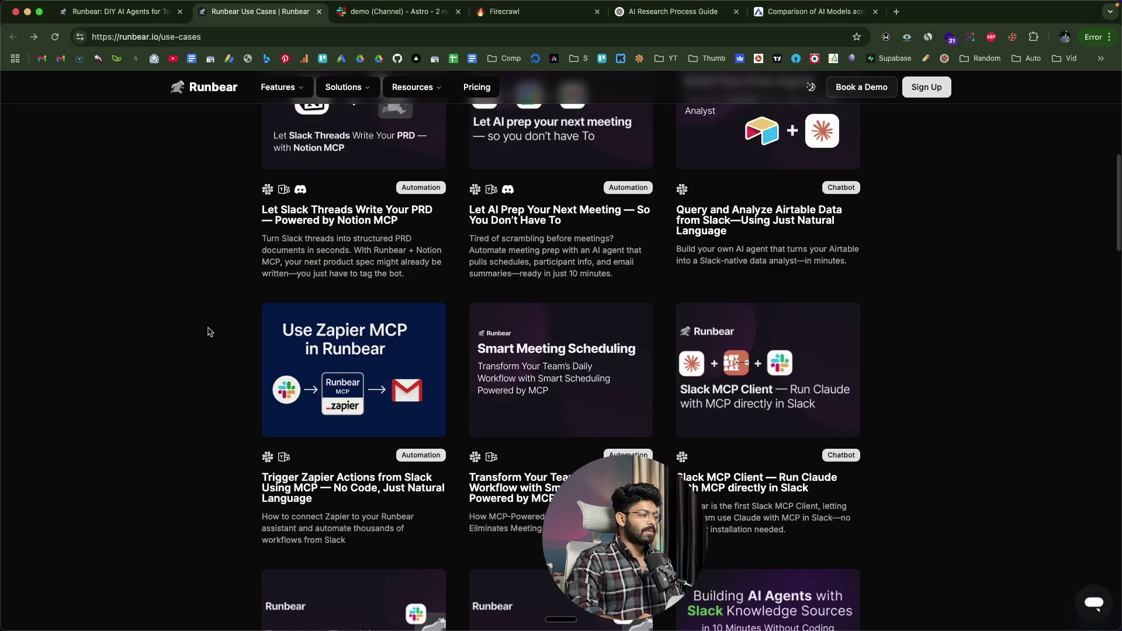
scroll(209, 332, "up", 2)
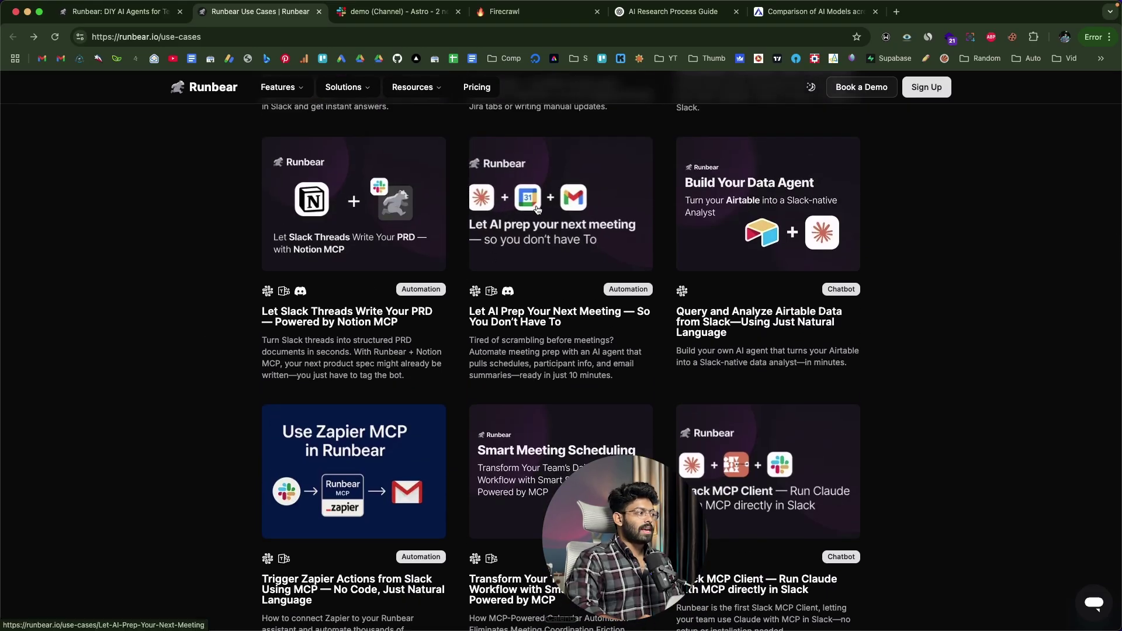
scroll(289, 210, "up", 6)
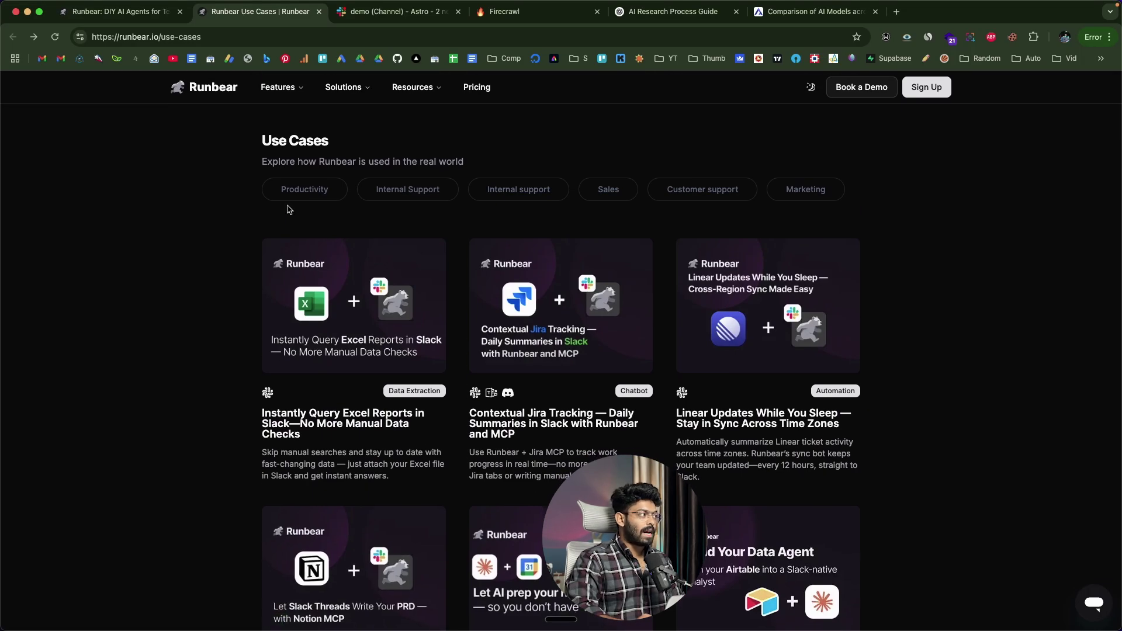
Look over the Slack demo channel and the Slack AI Assistant with MCP offer on Runbear's overview page.
left_click(398, 12)
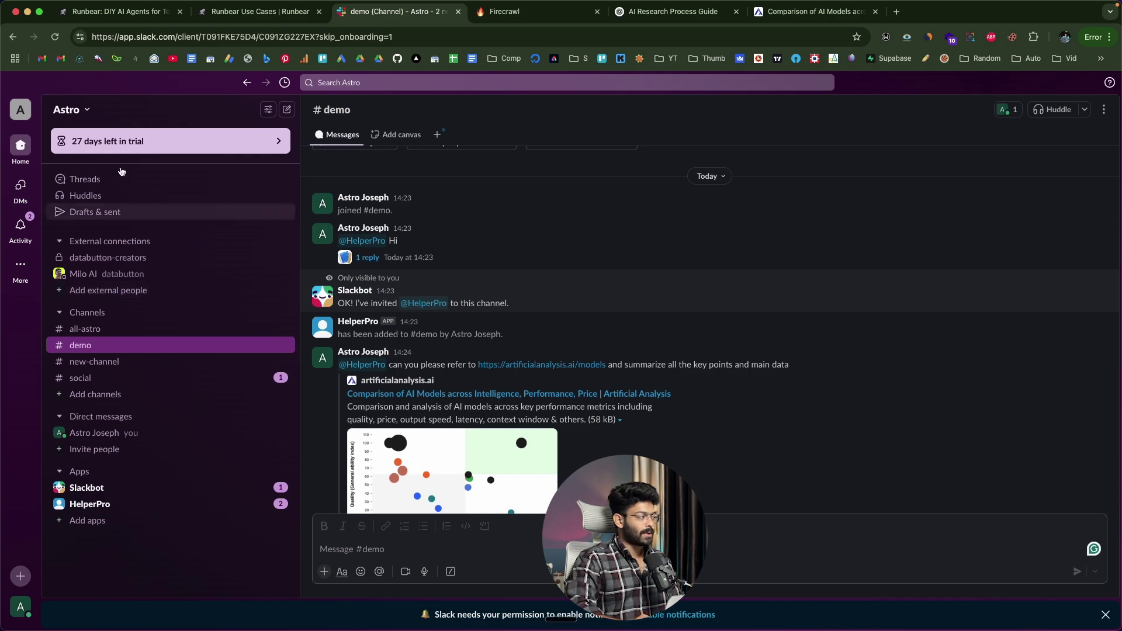
left_click(132, 13)
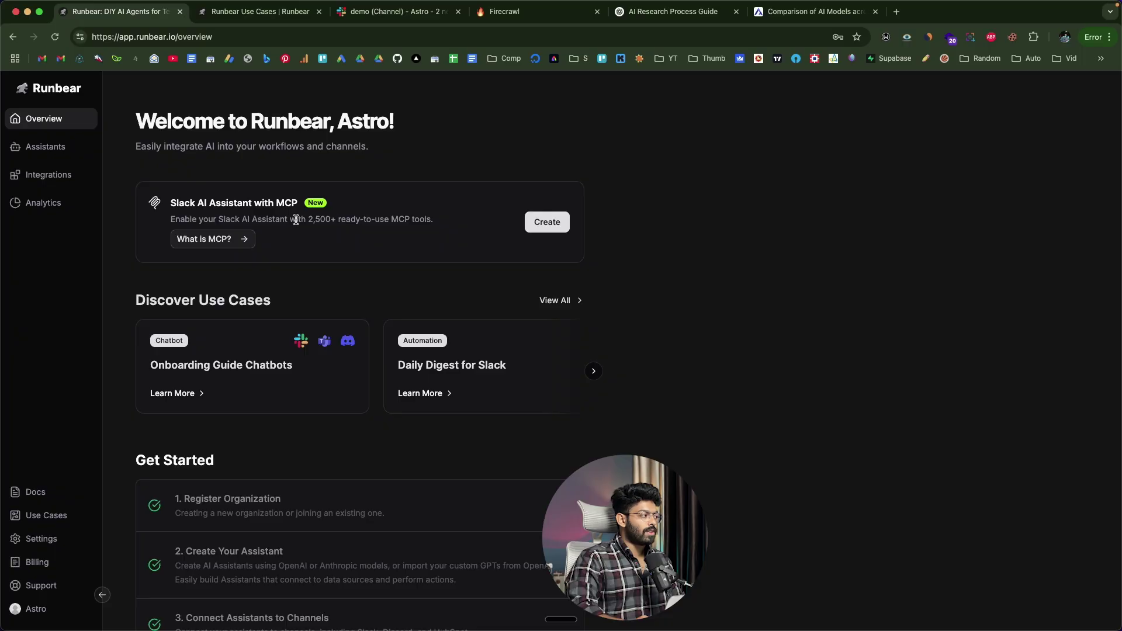
left_click_drag(296, 219, 375, 220)
left_click(797, 240)
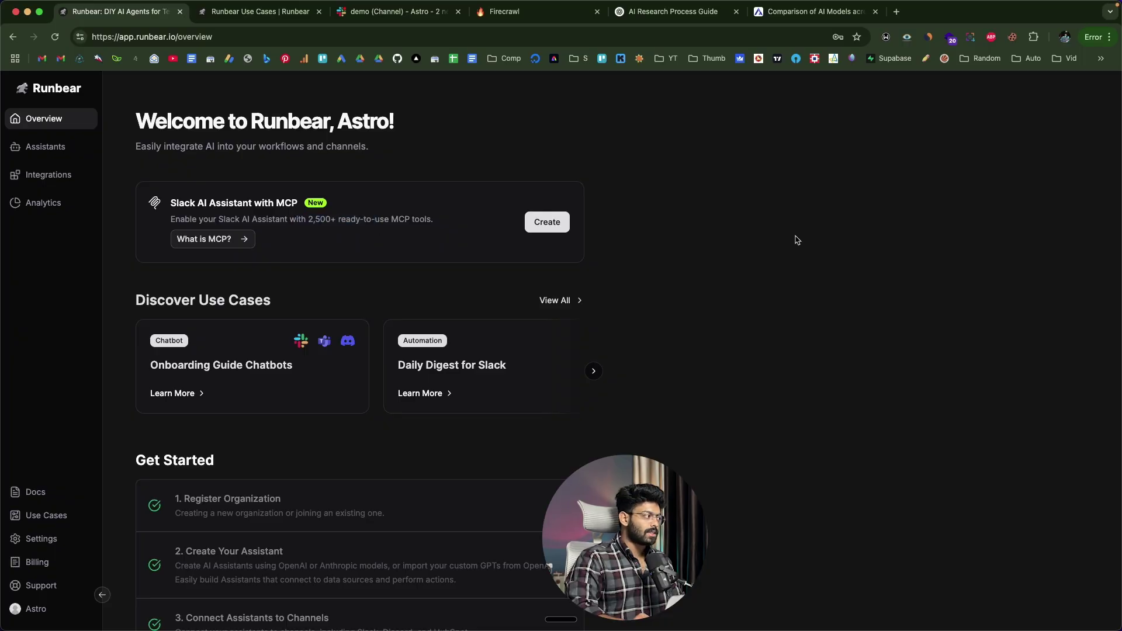
left_click(393, 12)
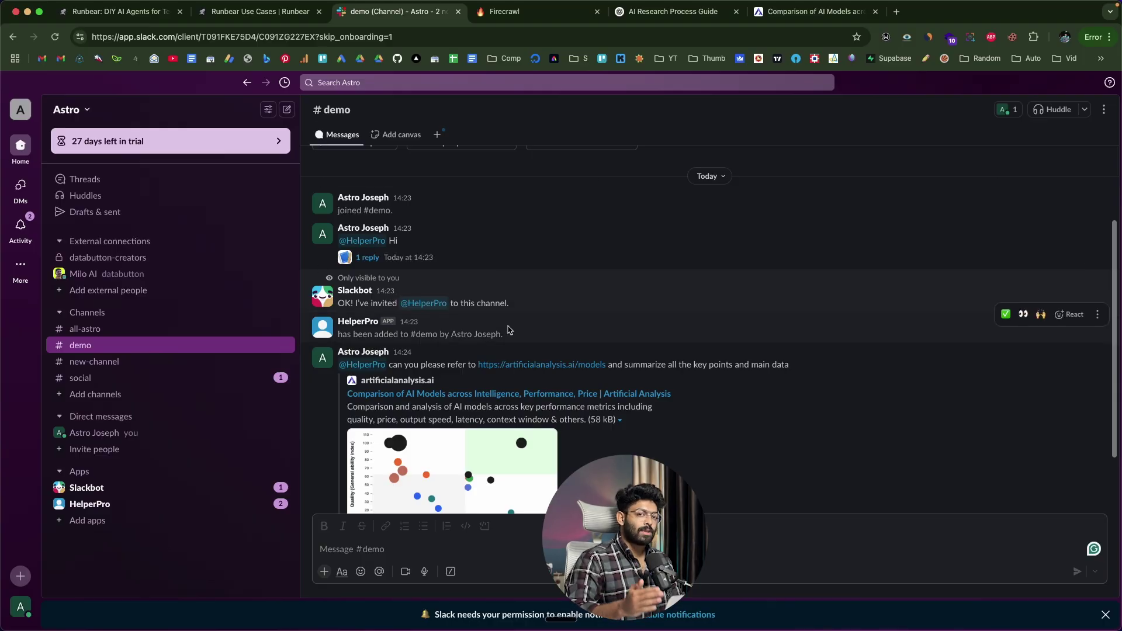
Review the default system prompt template in Runbear's form for adding a Claude assistant and return to the overview.
left_click(117, 12)
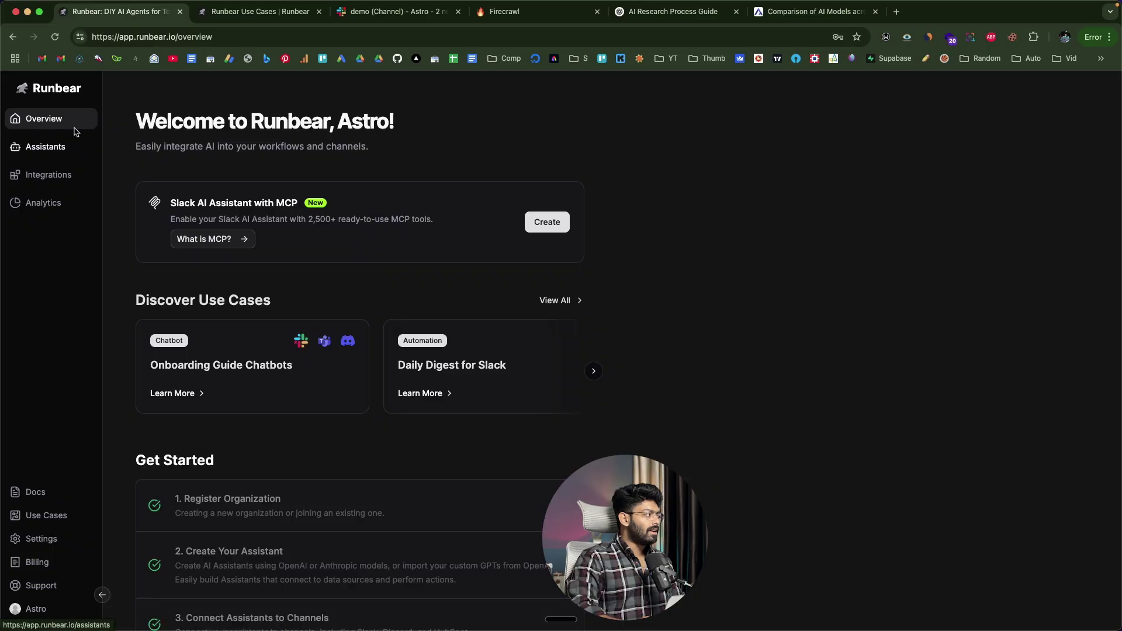
left_click(39, 146)
left_click(680, 190)
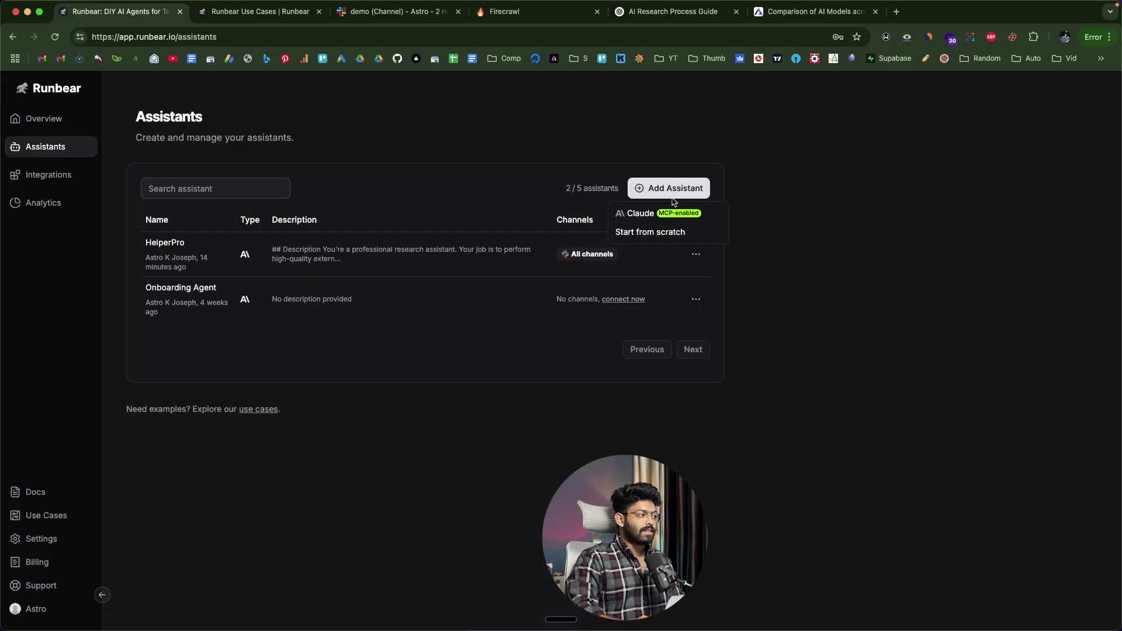
left_click(643, 214)
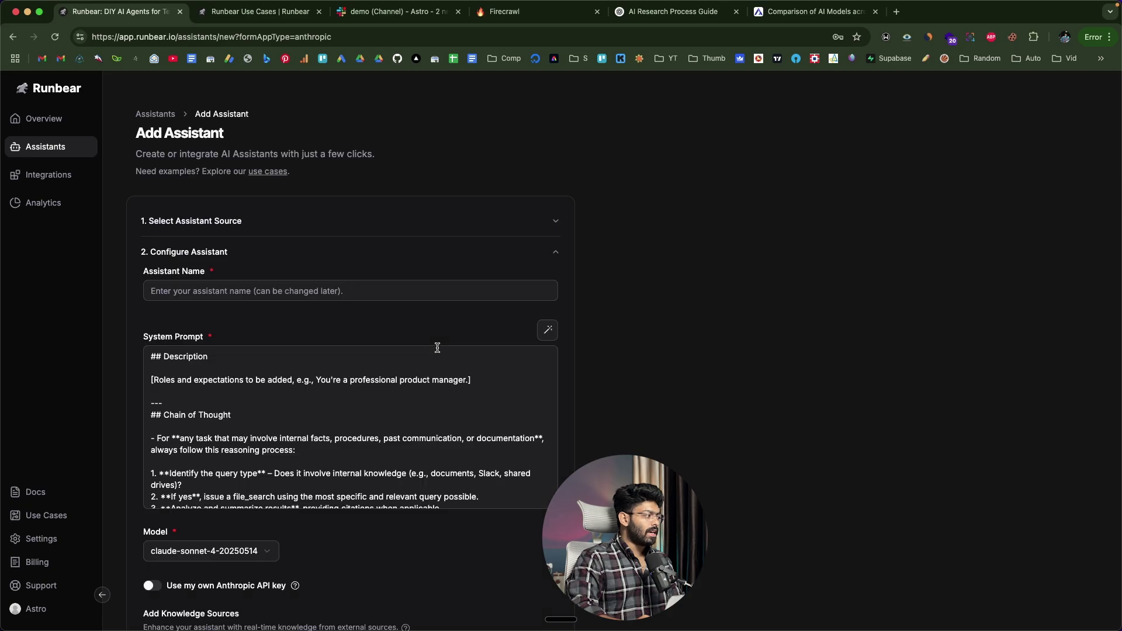
scroll(437, 347, "down", 3)
scroll(651, 368, "down", 10)
scroll(651, 368, "up", 10)
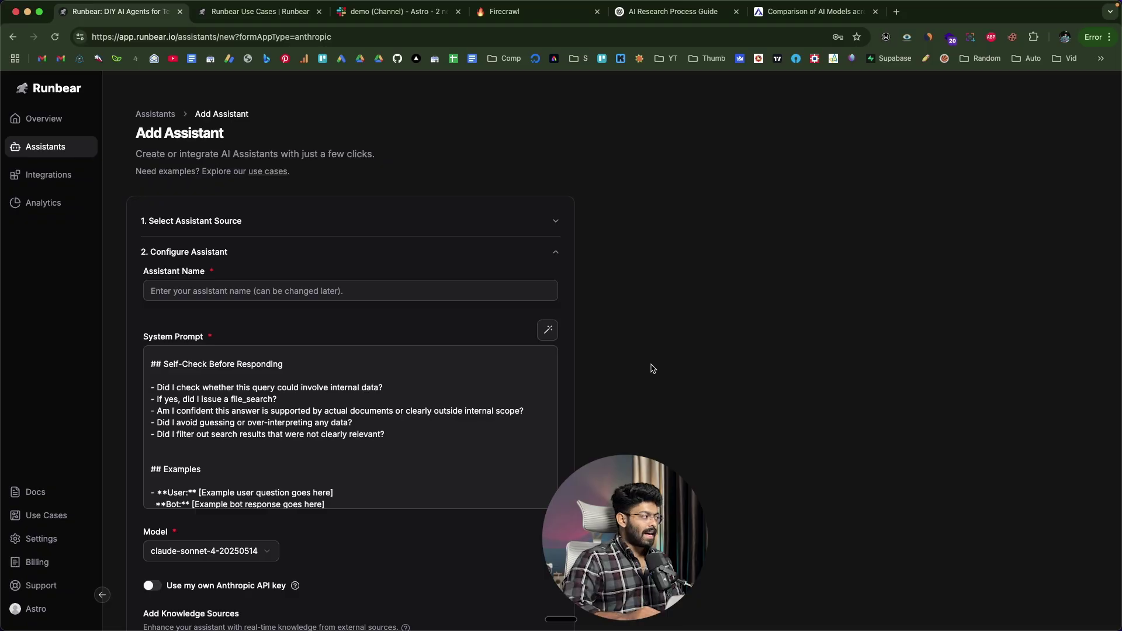
left_click(63, 123)
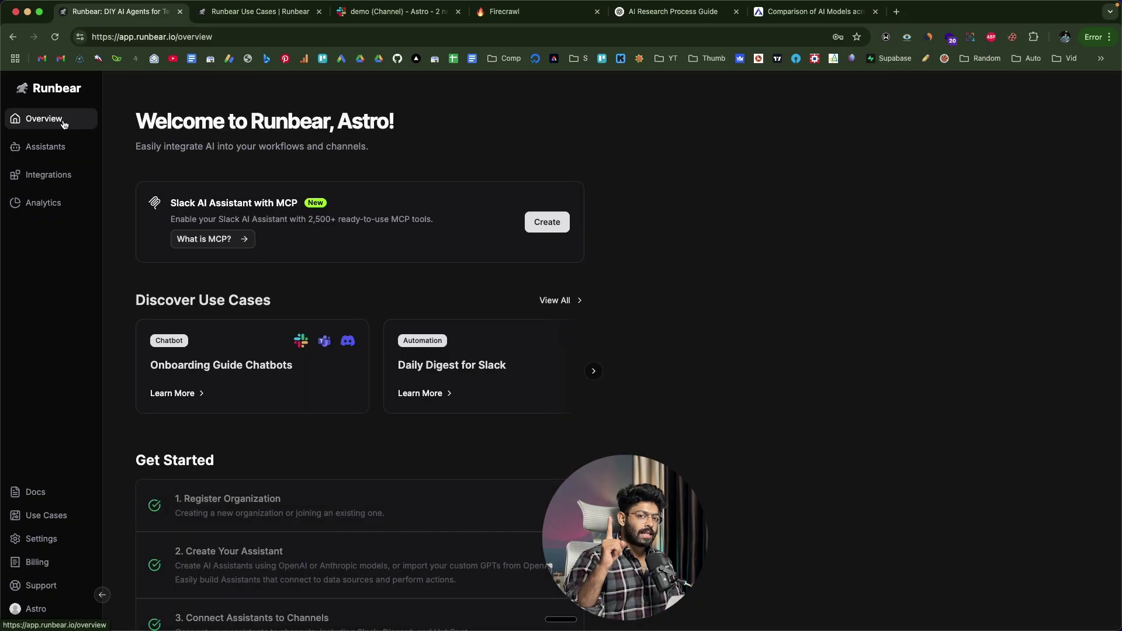